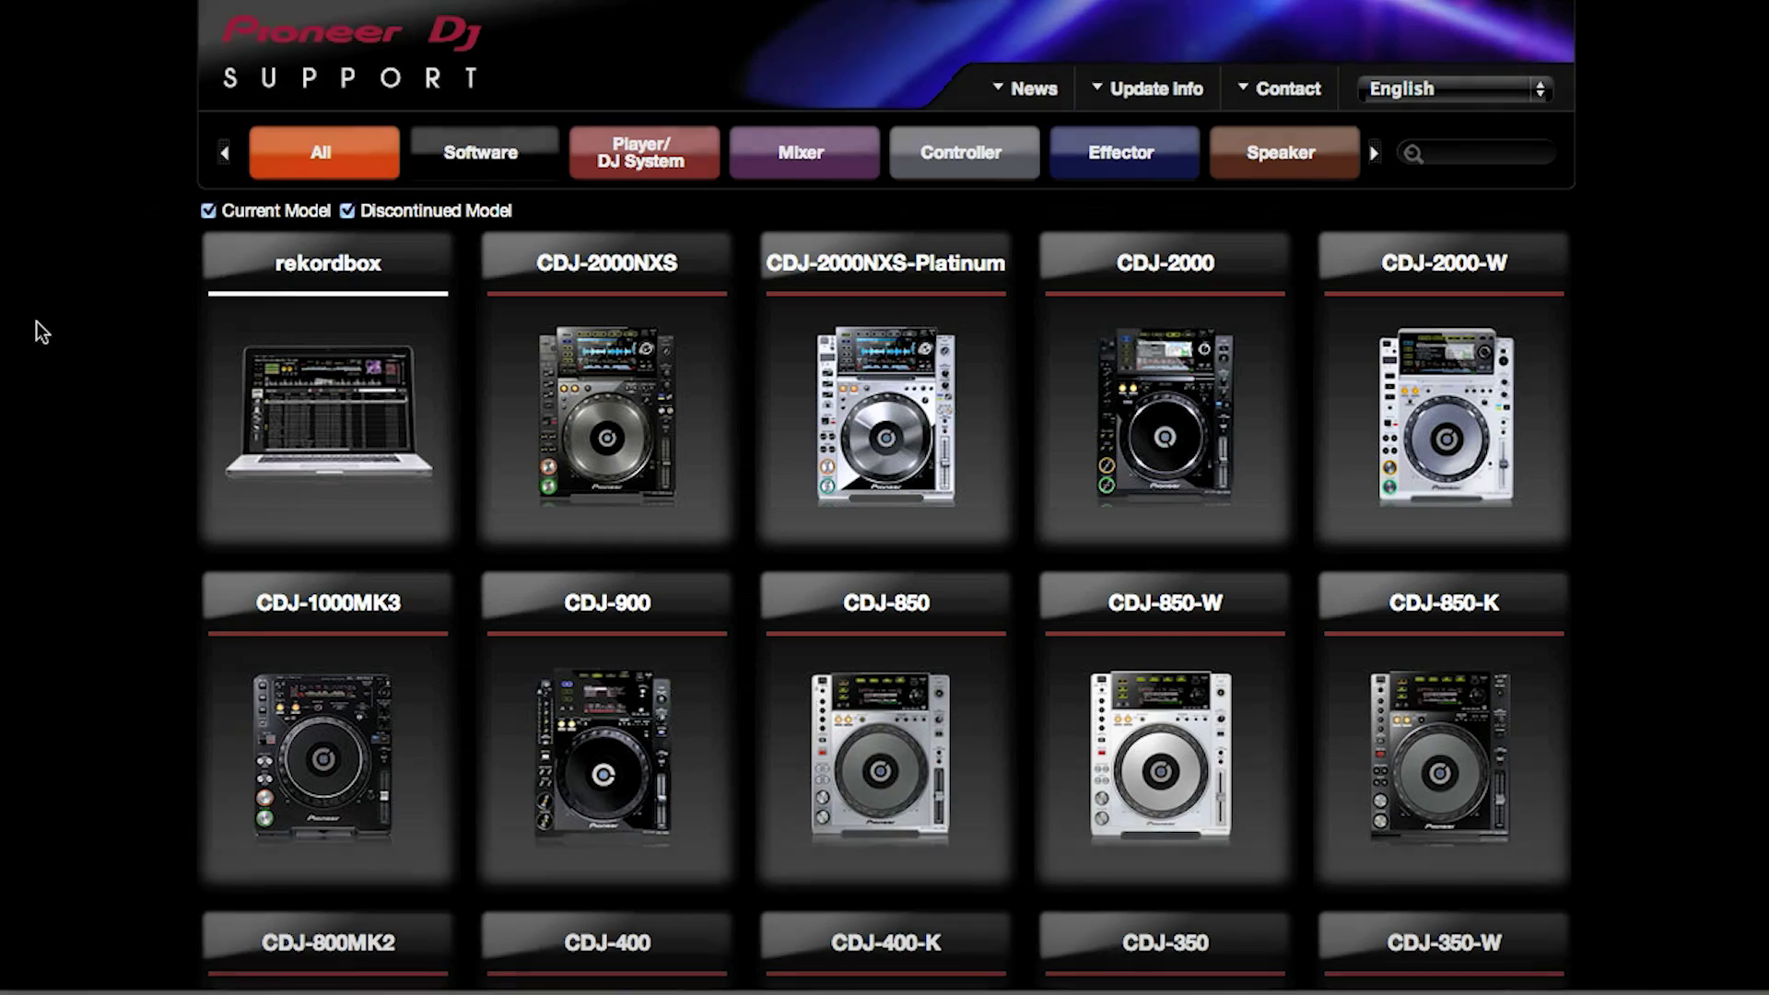
# - Find RMX-1000 on the support site and open the remixbox download page after accepting the licence agreement
pyautogui.scroll(-15, 37, 324)
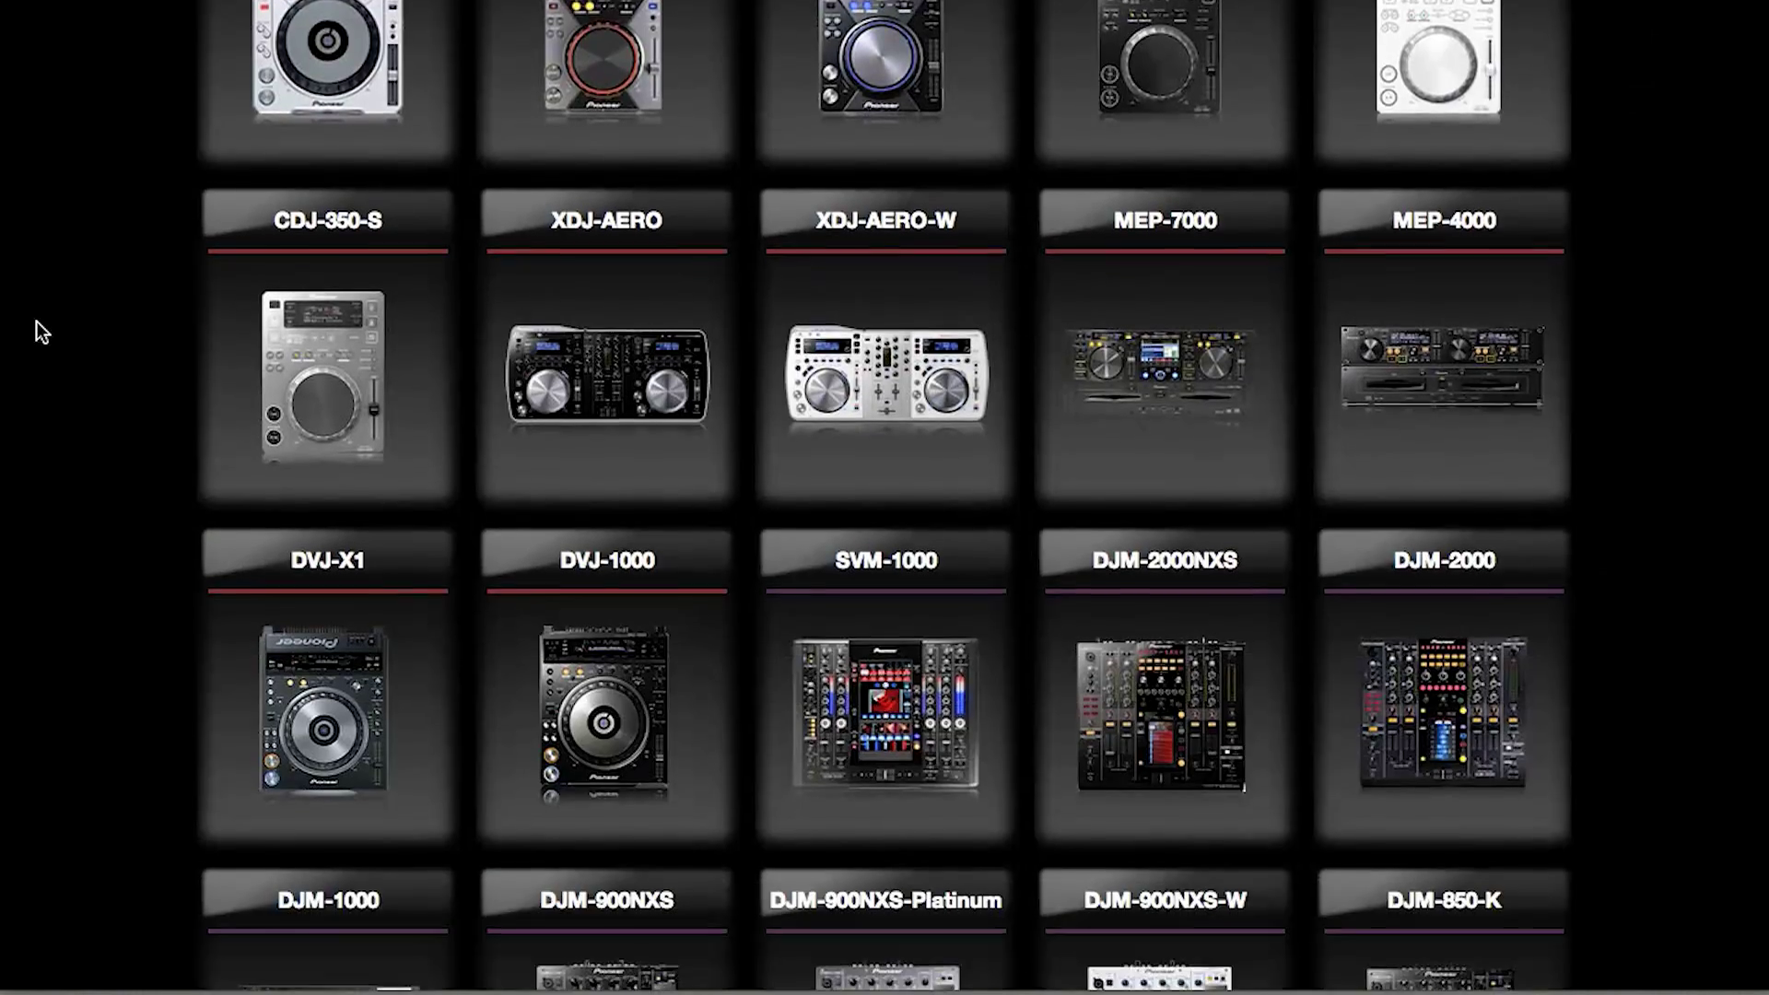
pyautogui.scroll(-12, 36, 322)
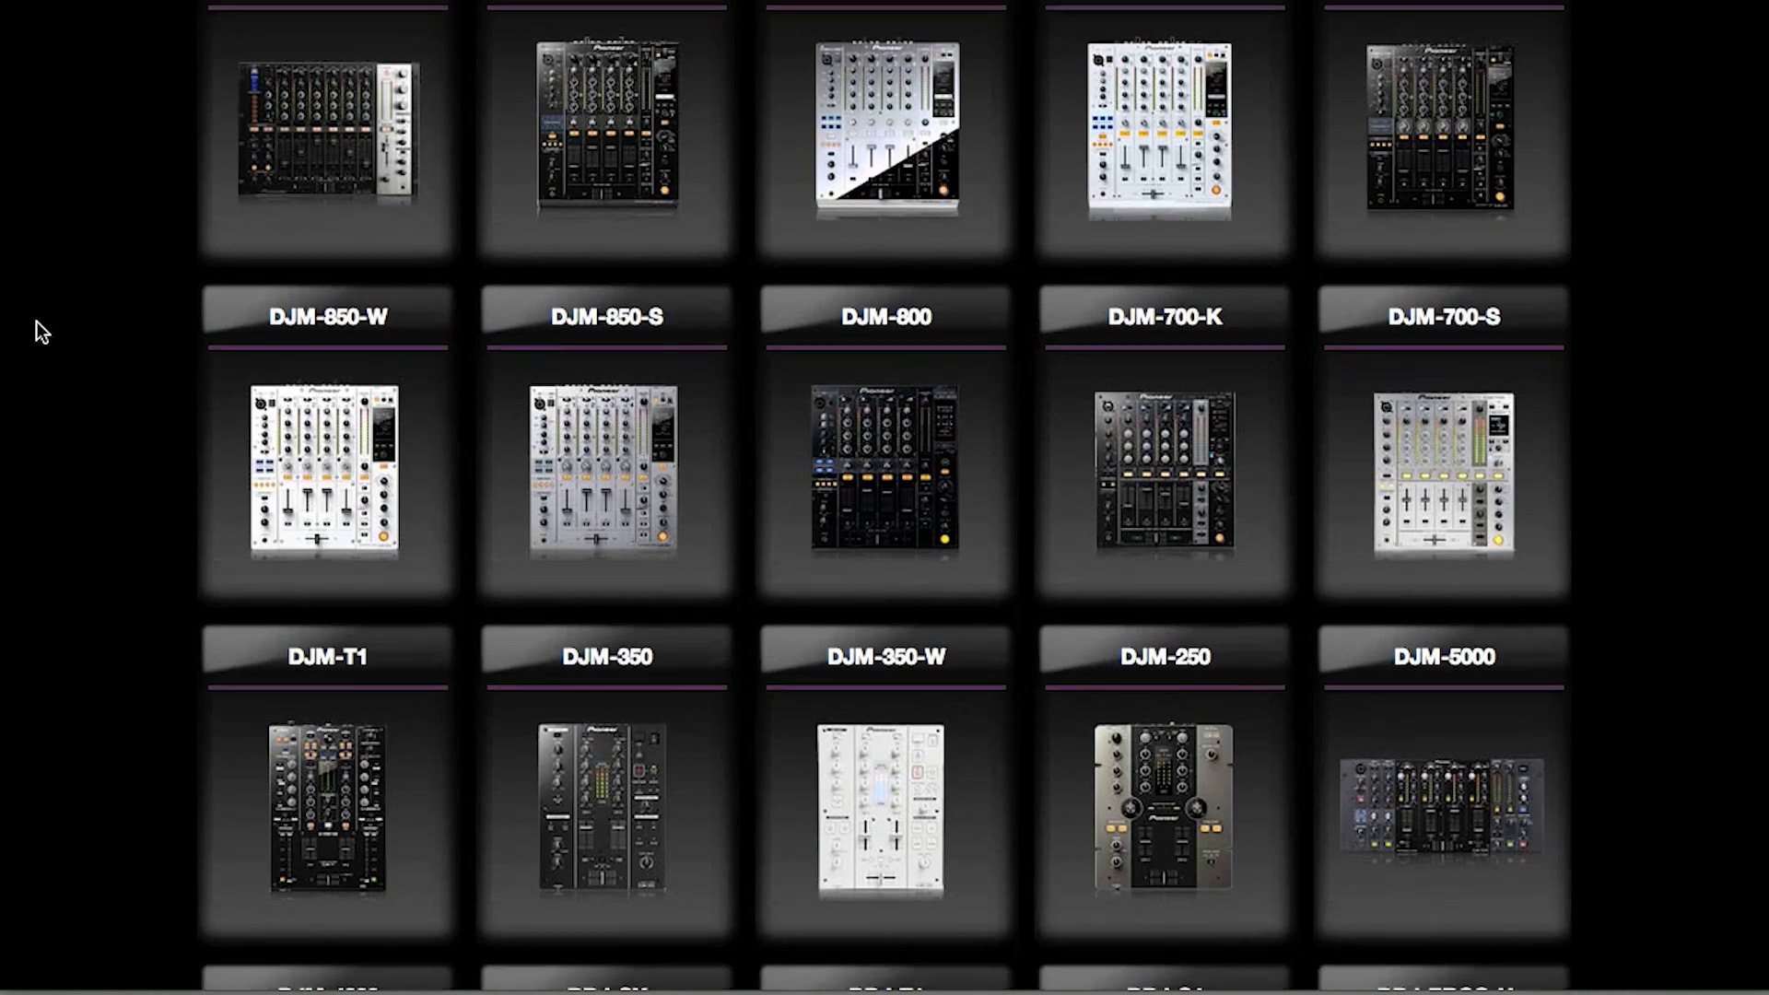
pyautogui.scroll(-5, 36, 320)
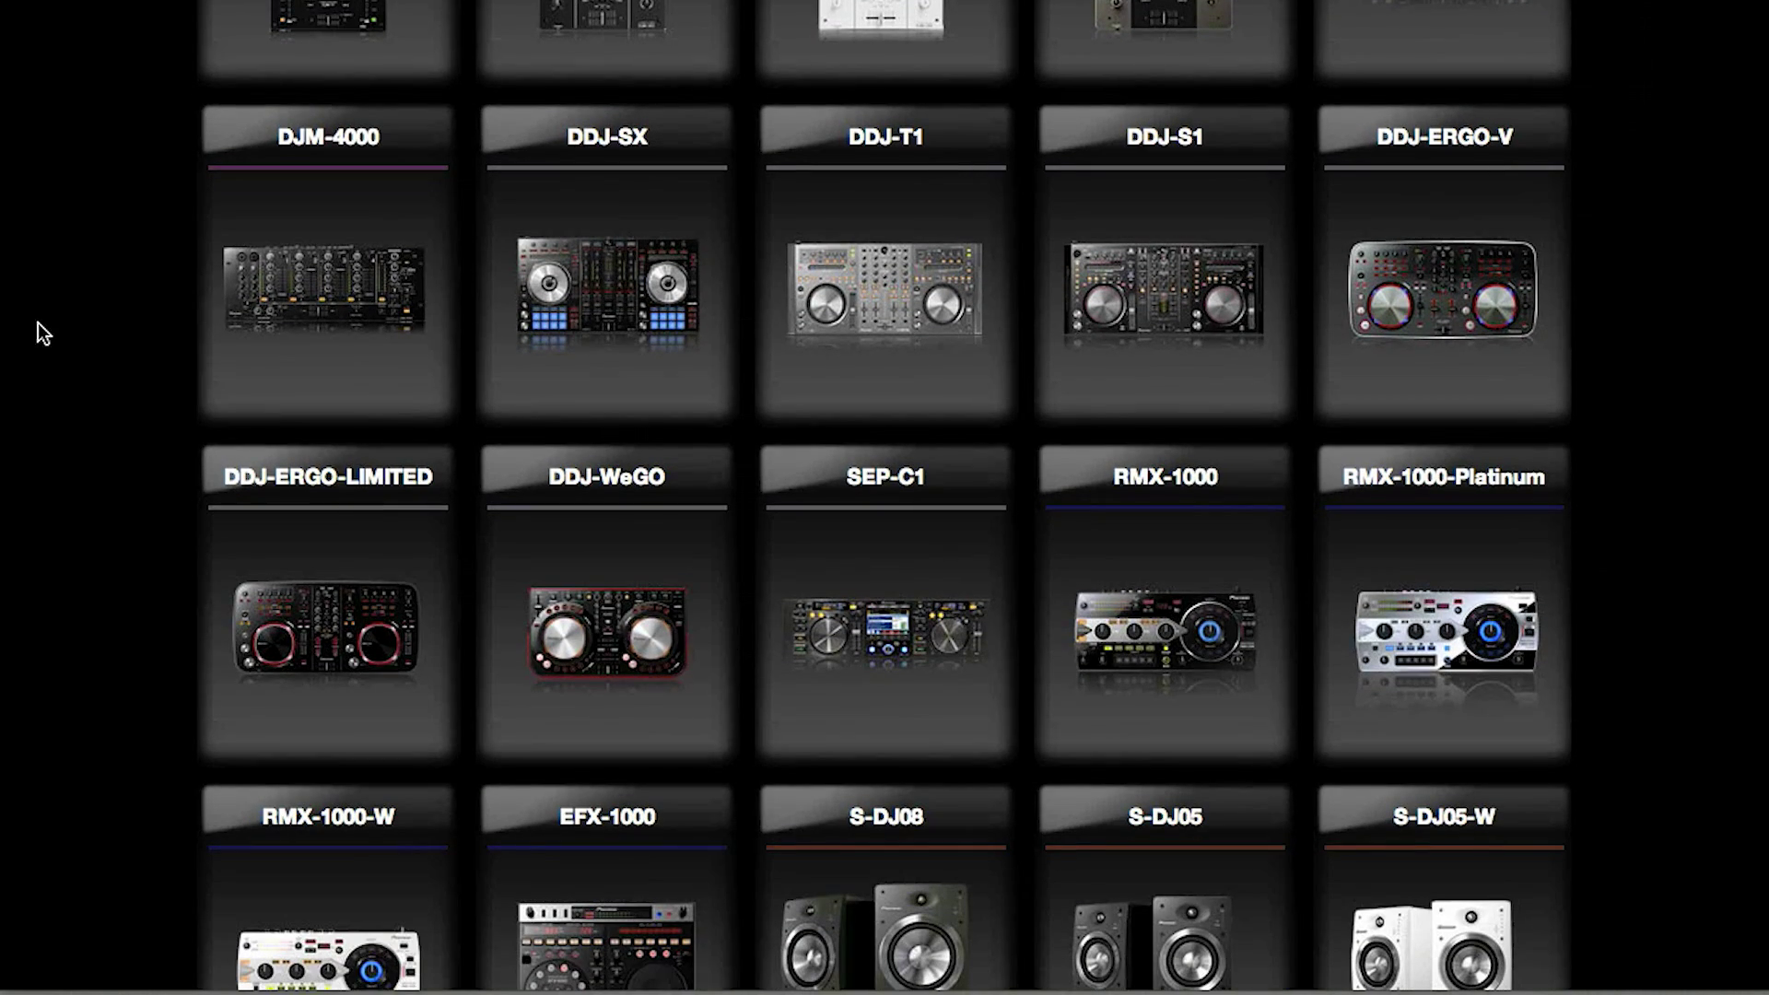
pyautogui.click(1179, 542)
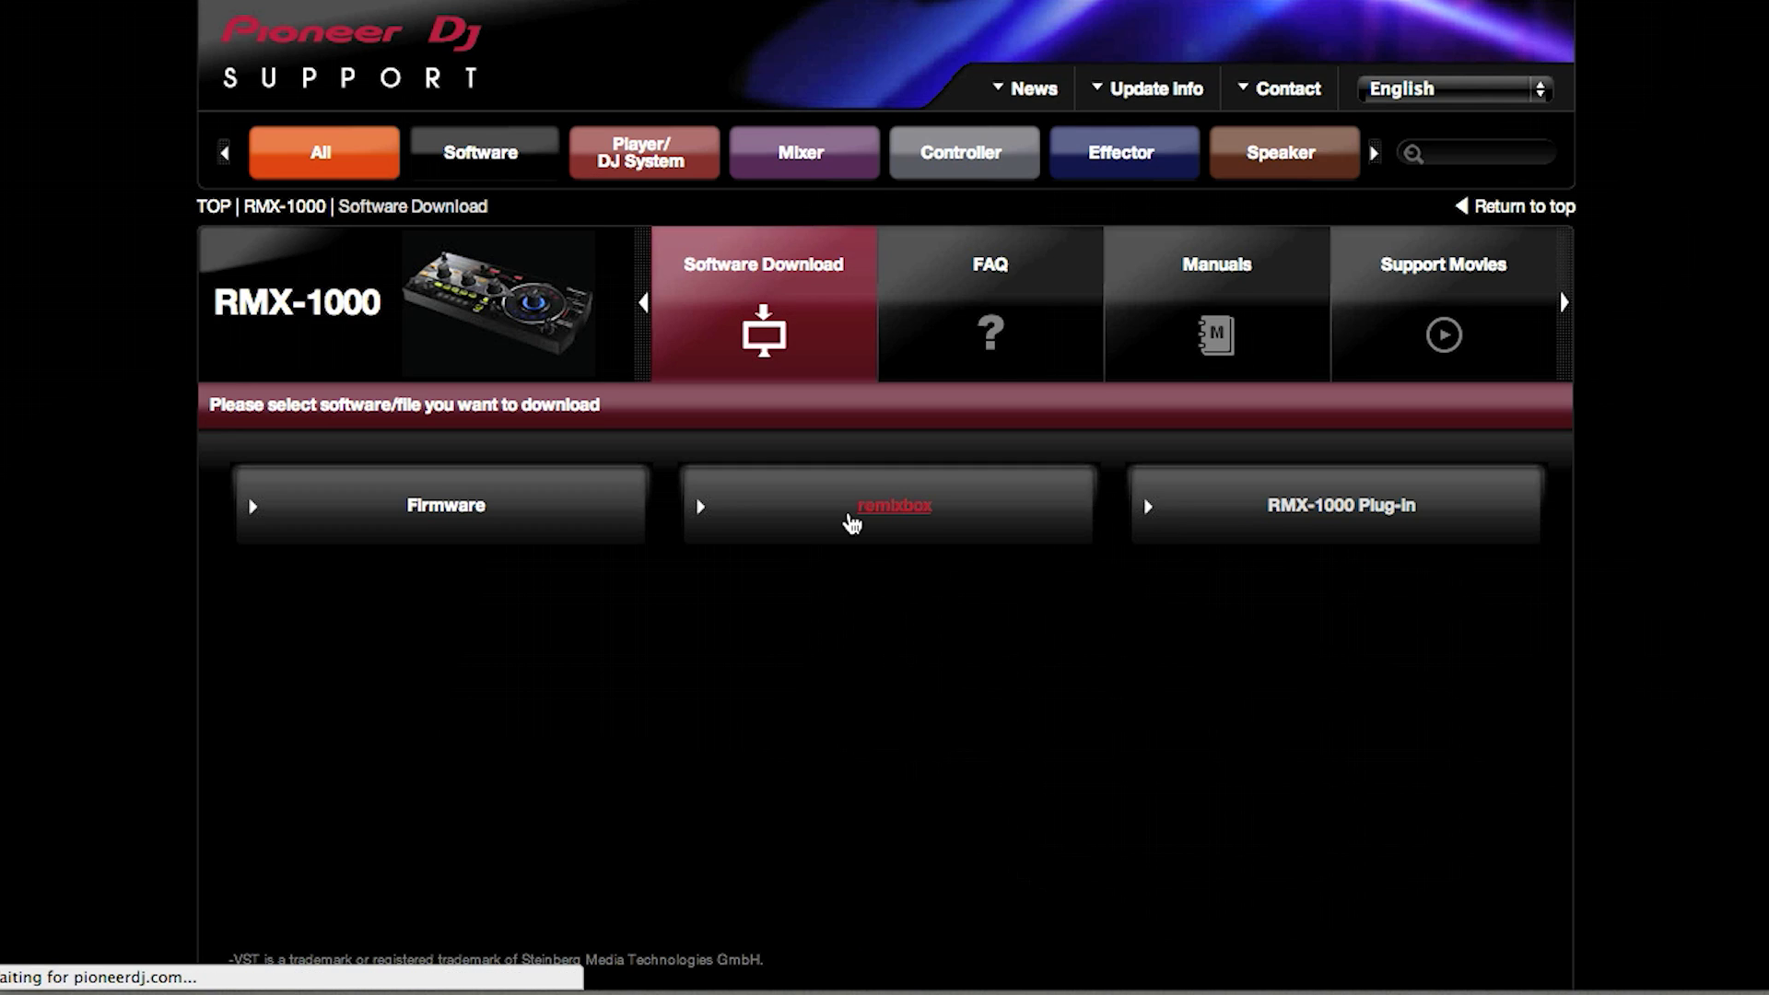
pyautogui.click(853, 522)
pyautogui.scroll(-10, 847, 510)
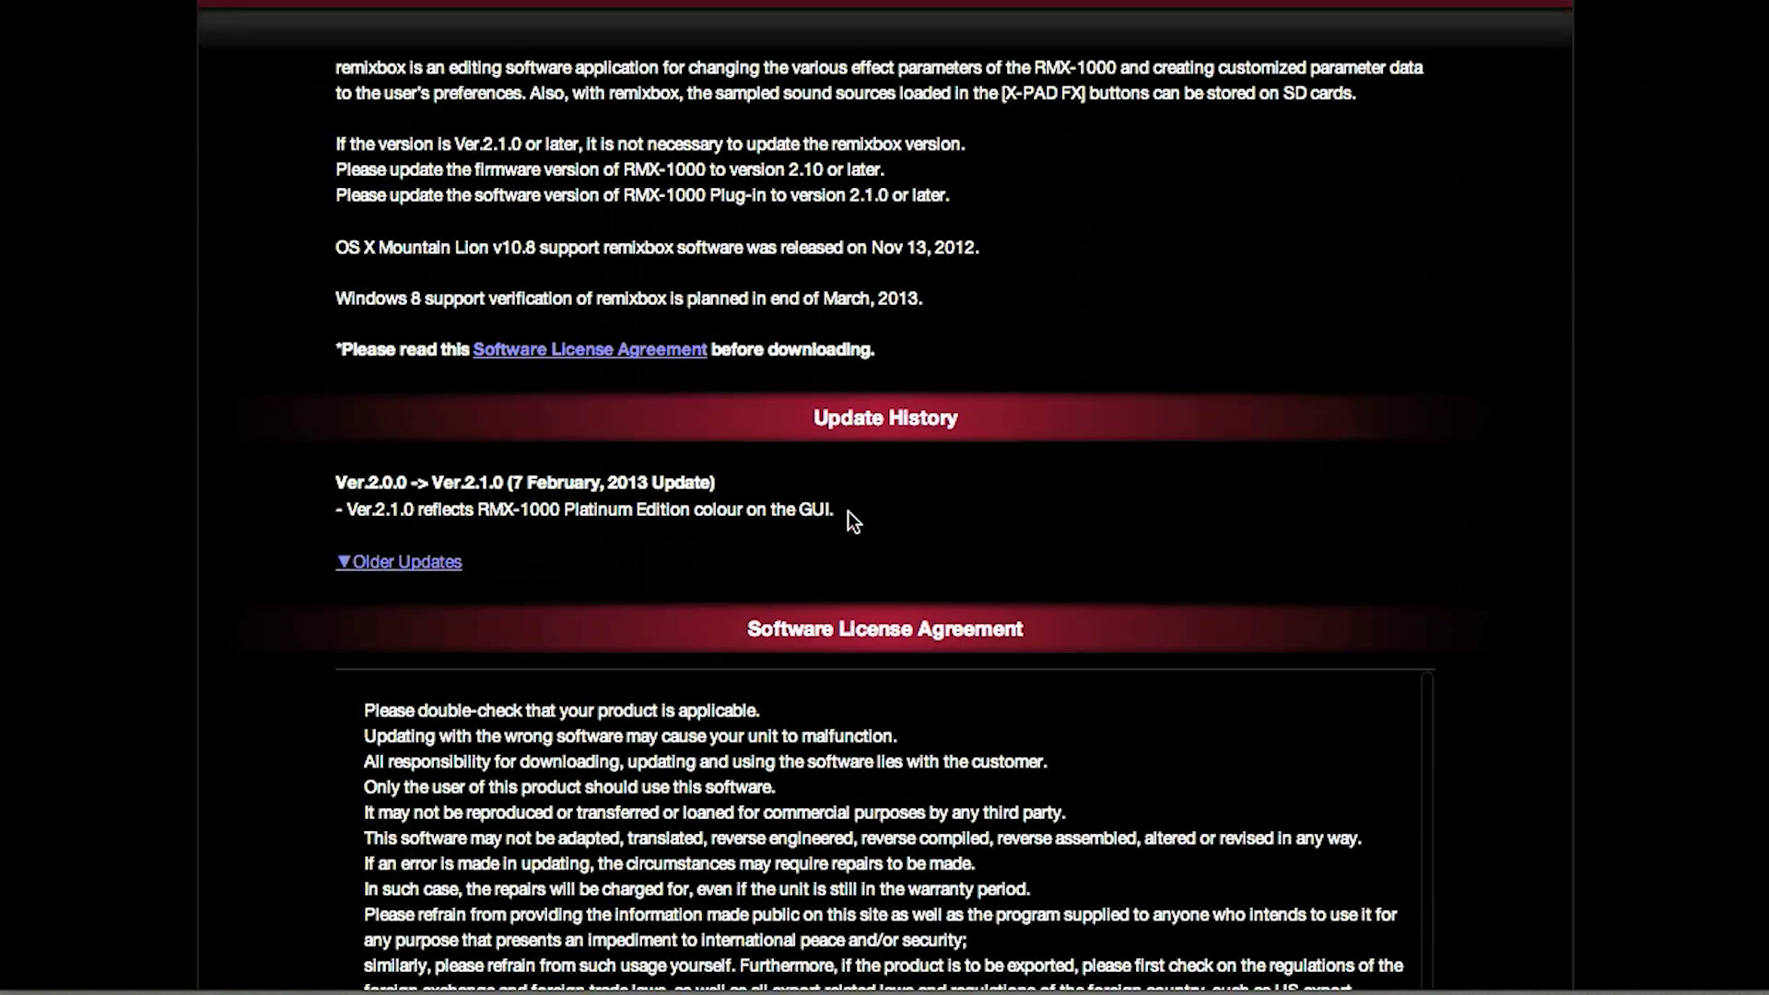
pyautogui.click(860, 687)
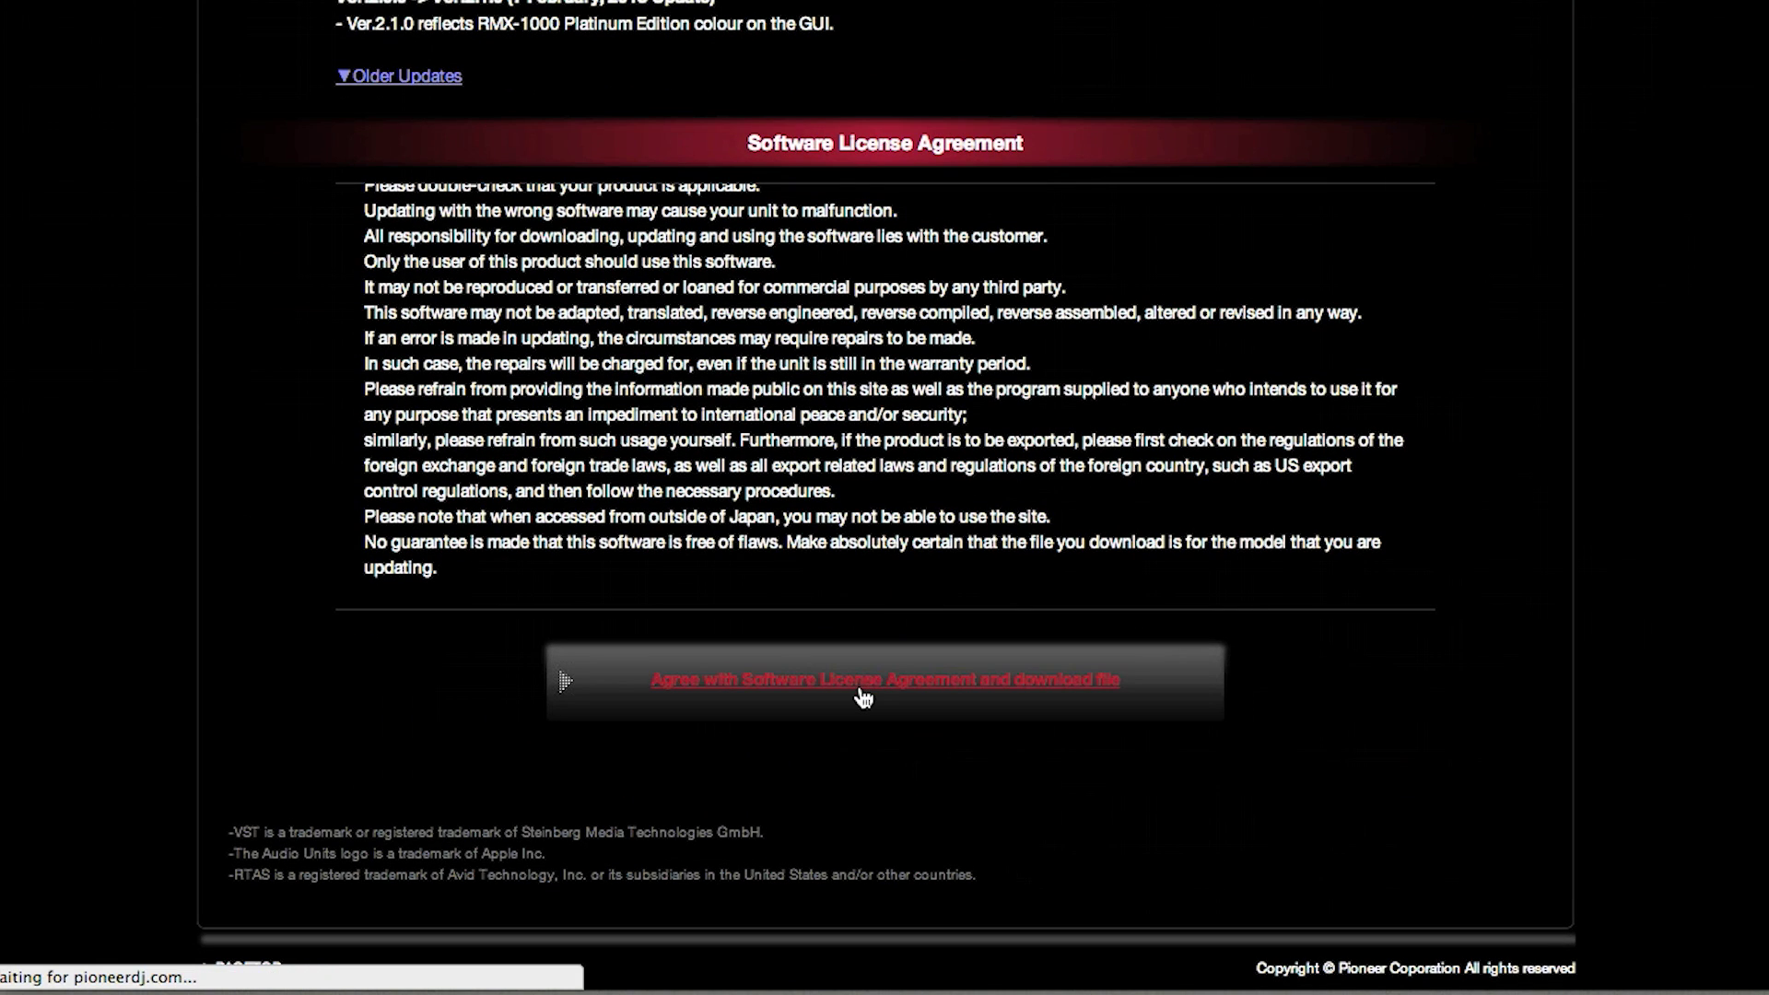
pyautogui.scroll(-5, 788, 679)
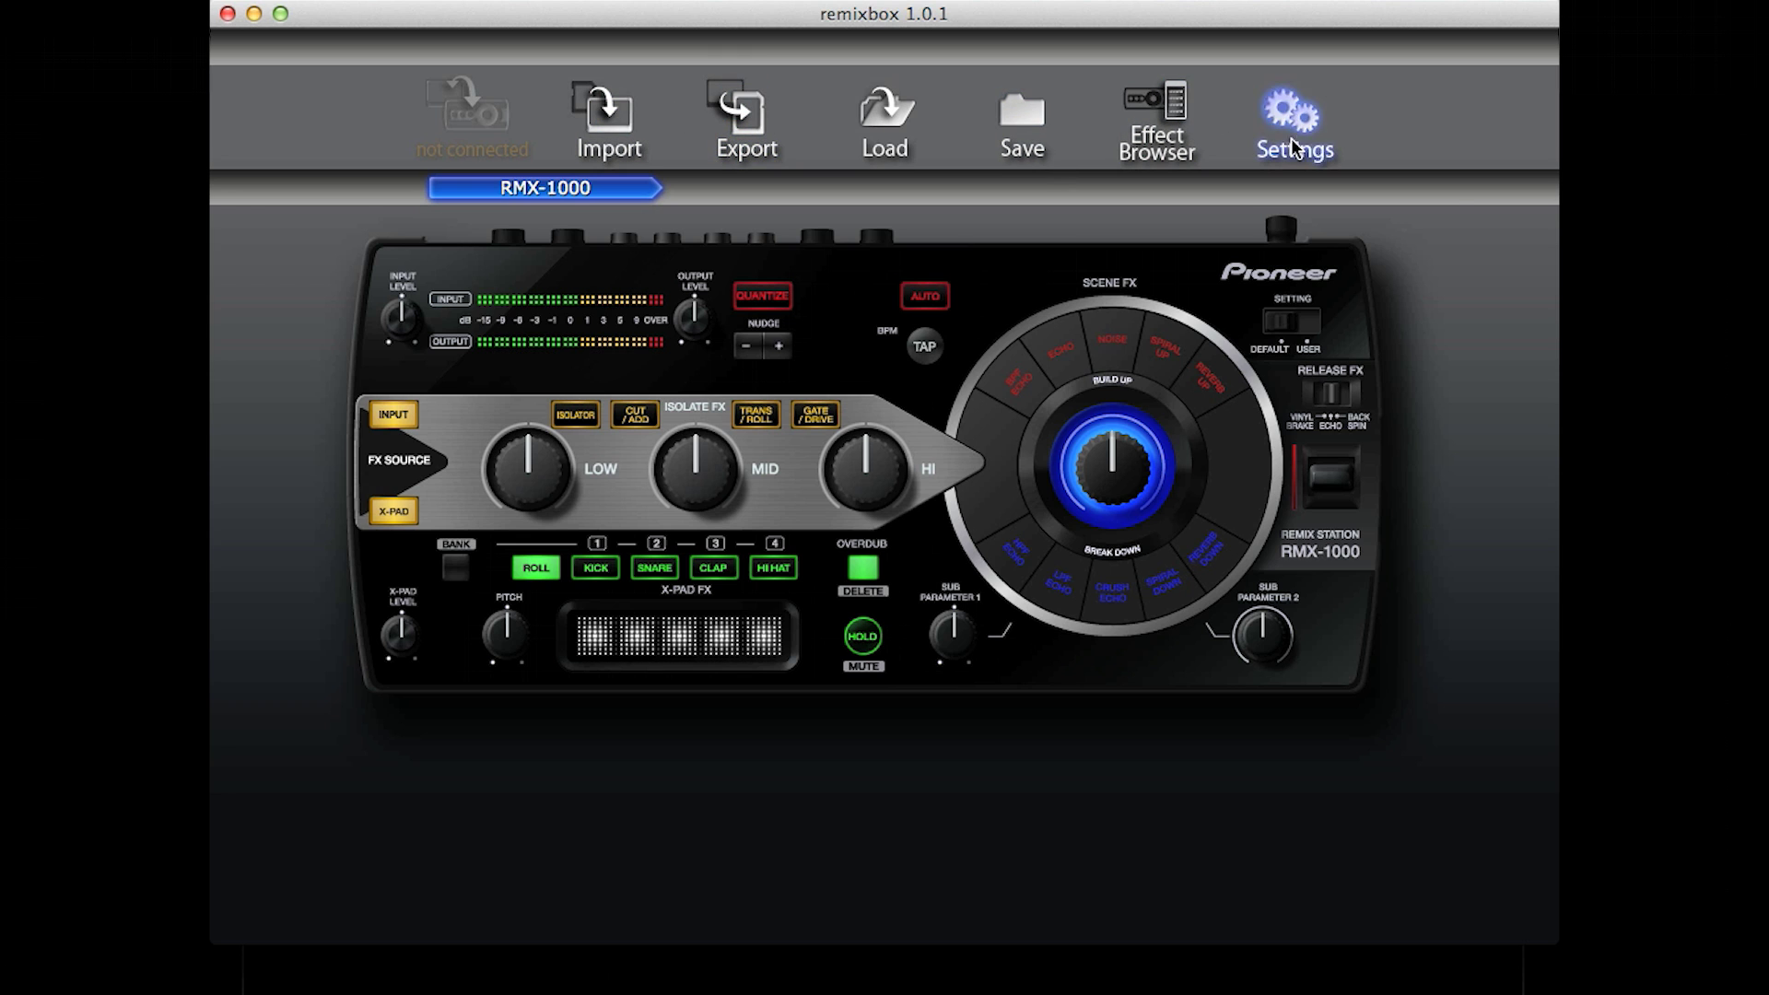
# - Toggle the Effect Browser, then view the Isolate FX, X-PAD FX and Scene FX sections
pyautogui.click(1156, 105)
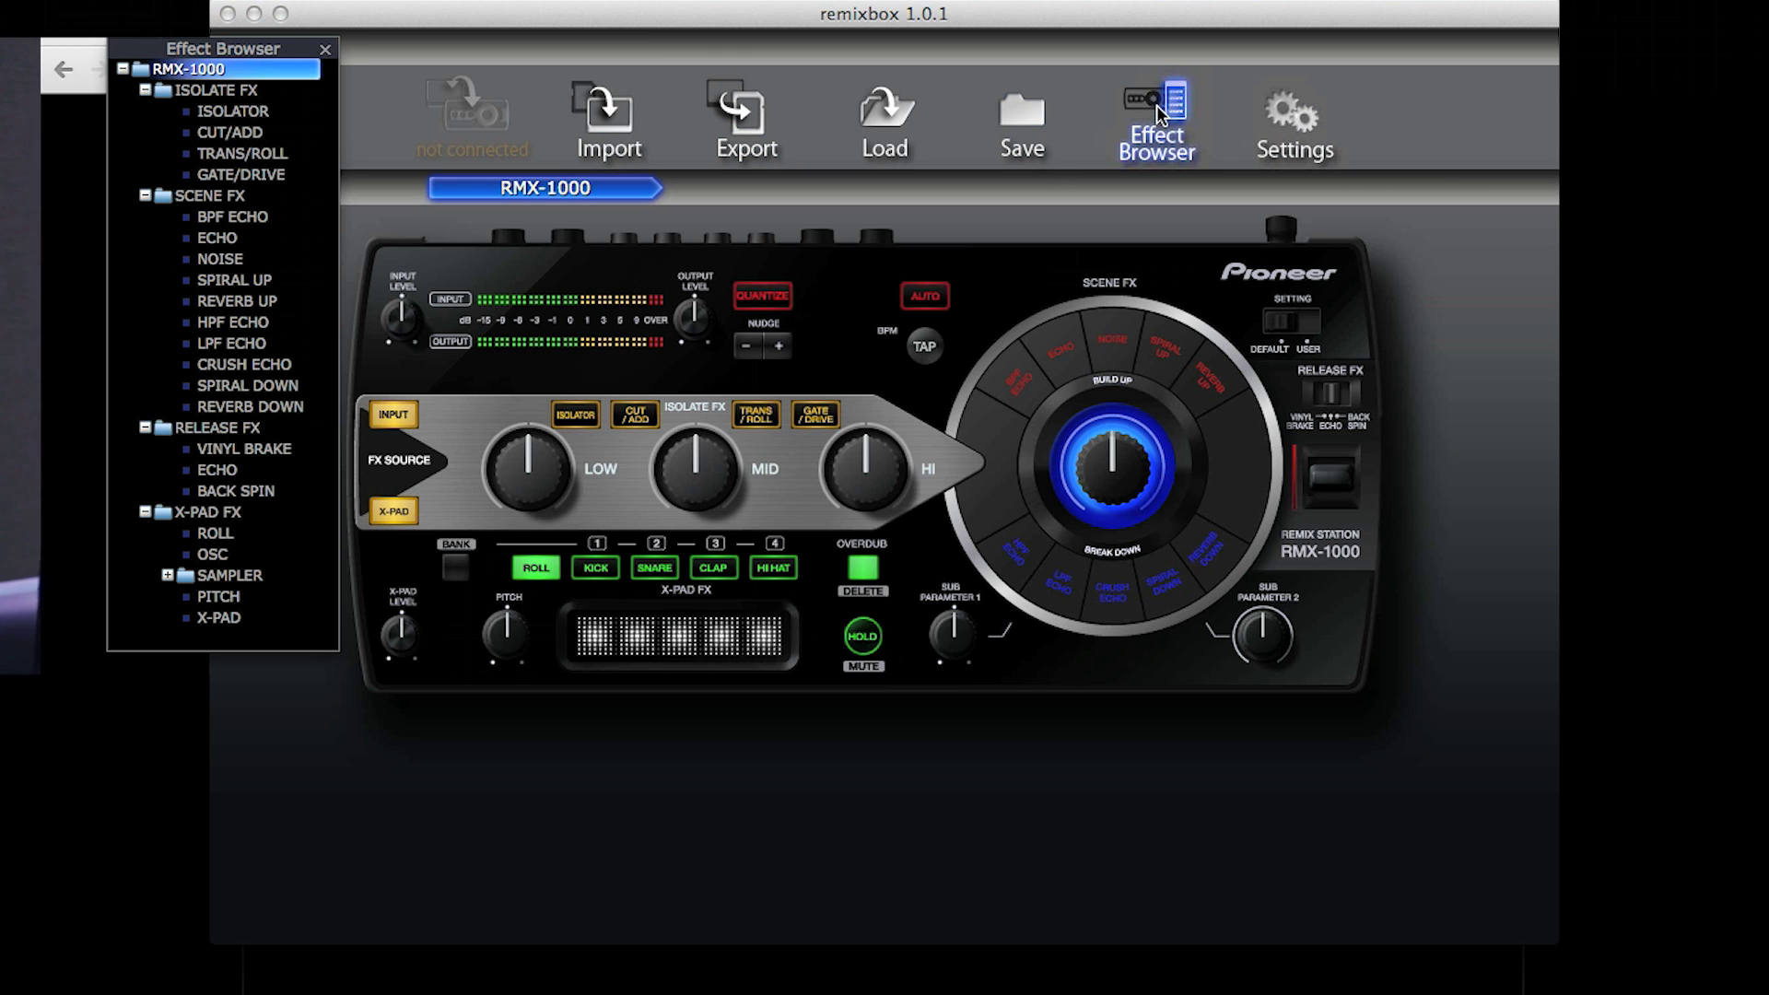
pyautogui.click(1157, 105)
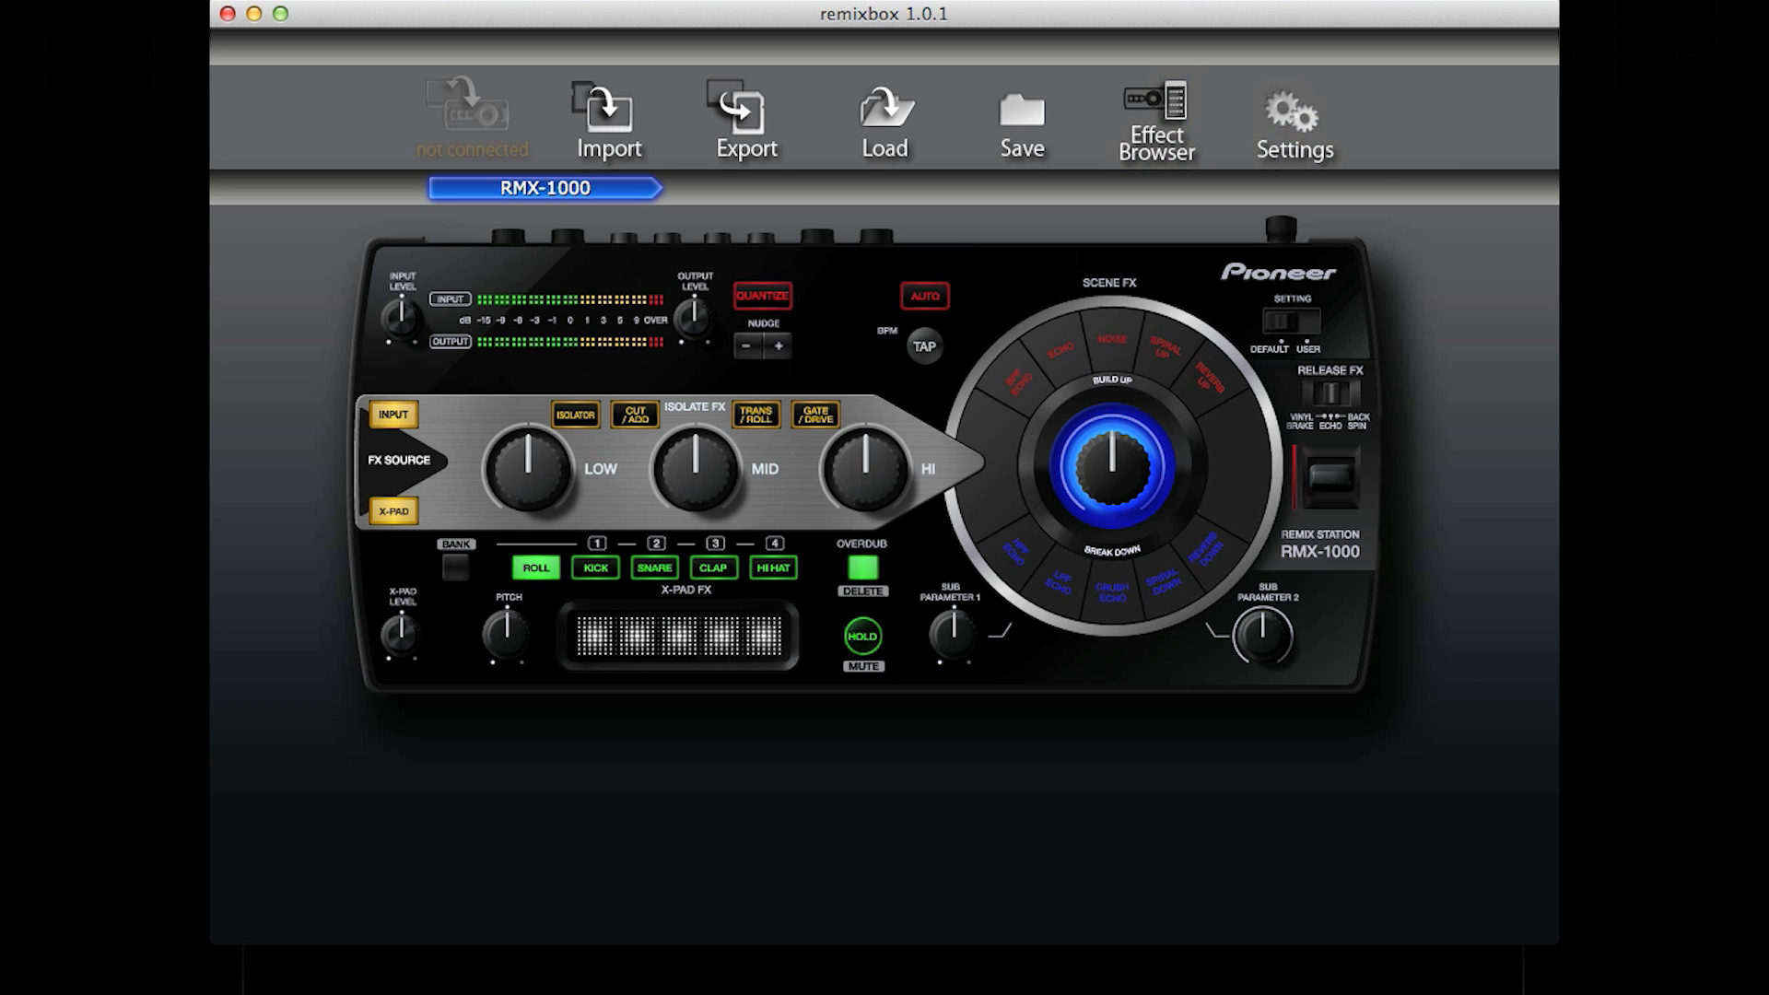
pyautogui.click(527, 492)
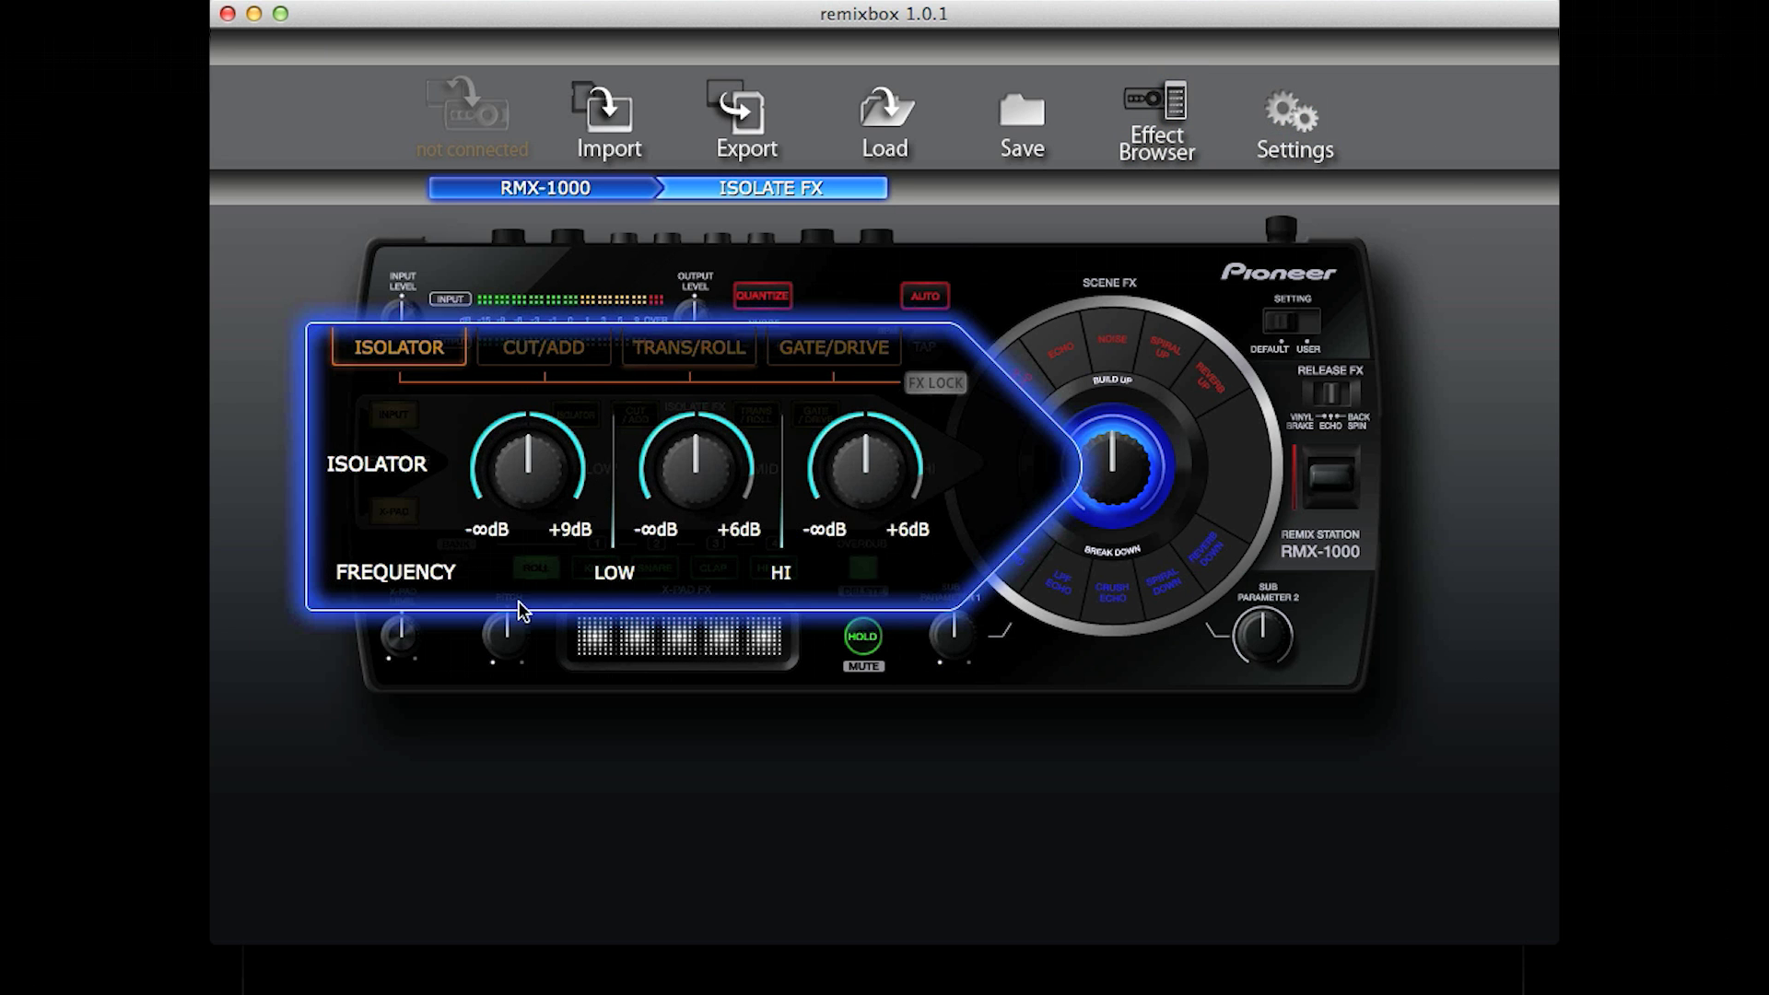
pyautogui.click(635, 658)
pyautogui.click(662, 667)
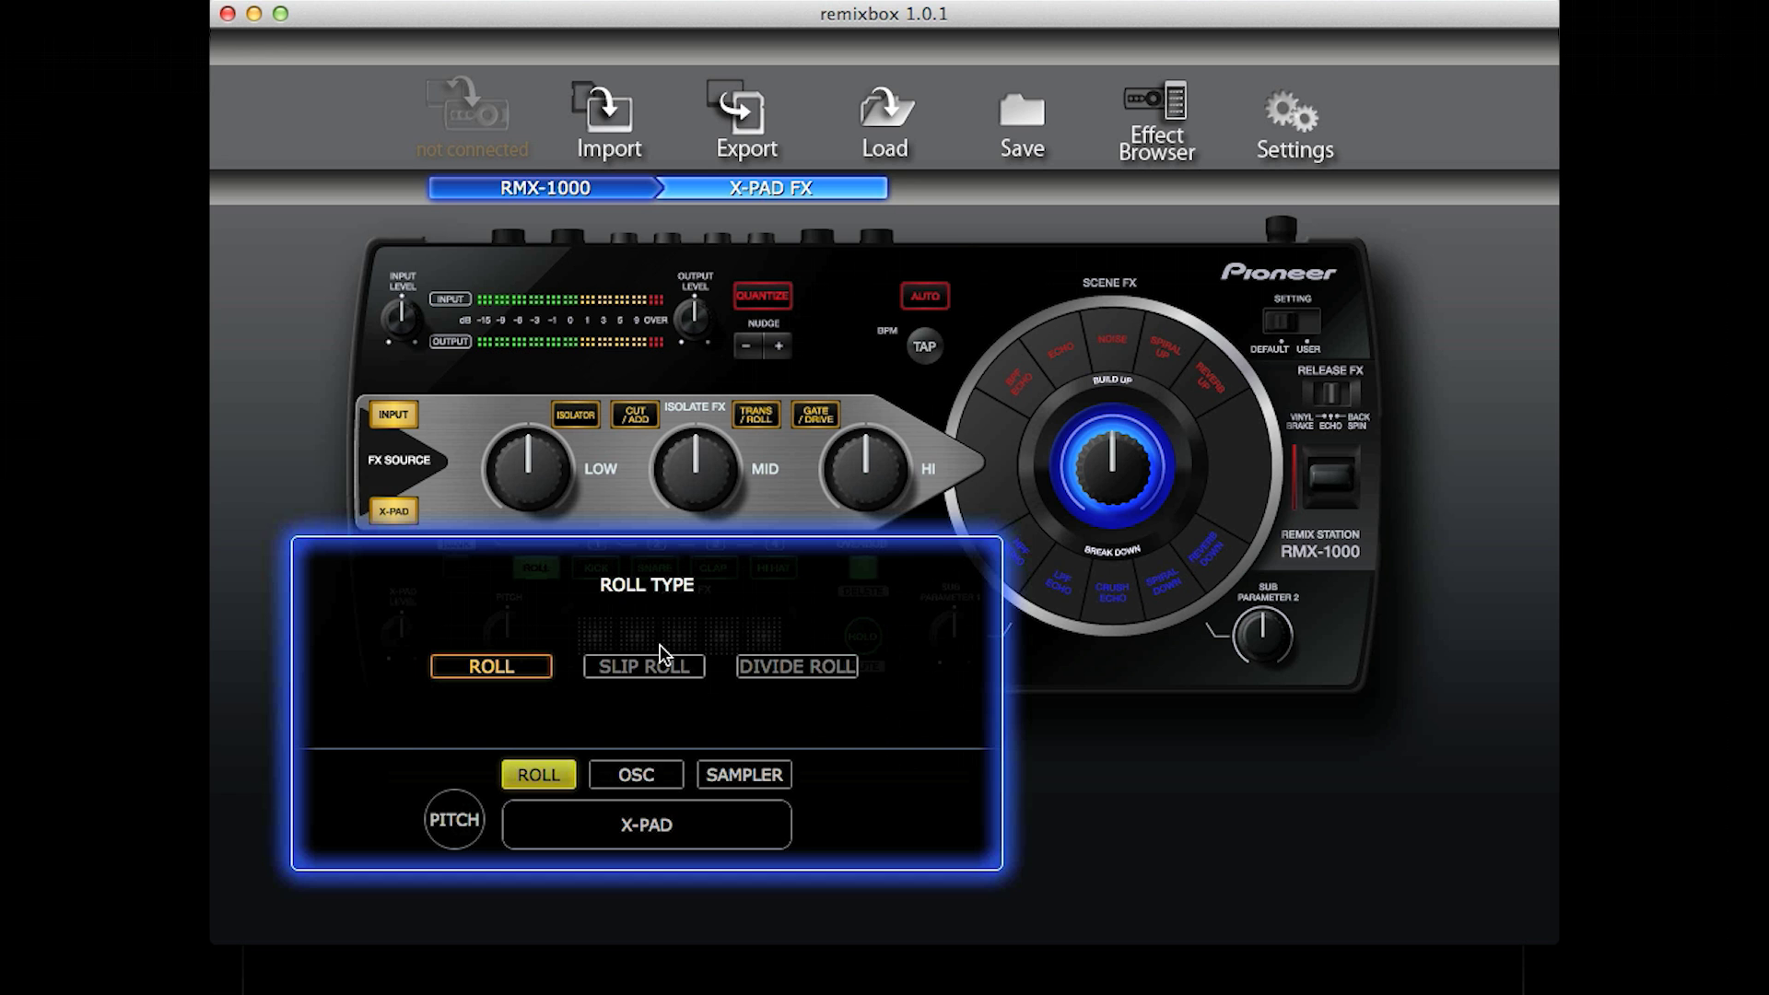
pyautogui.click(1094, 422)
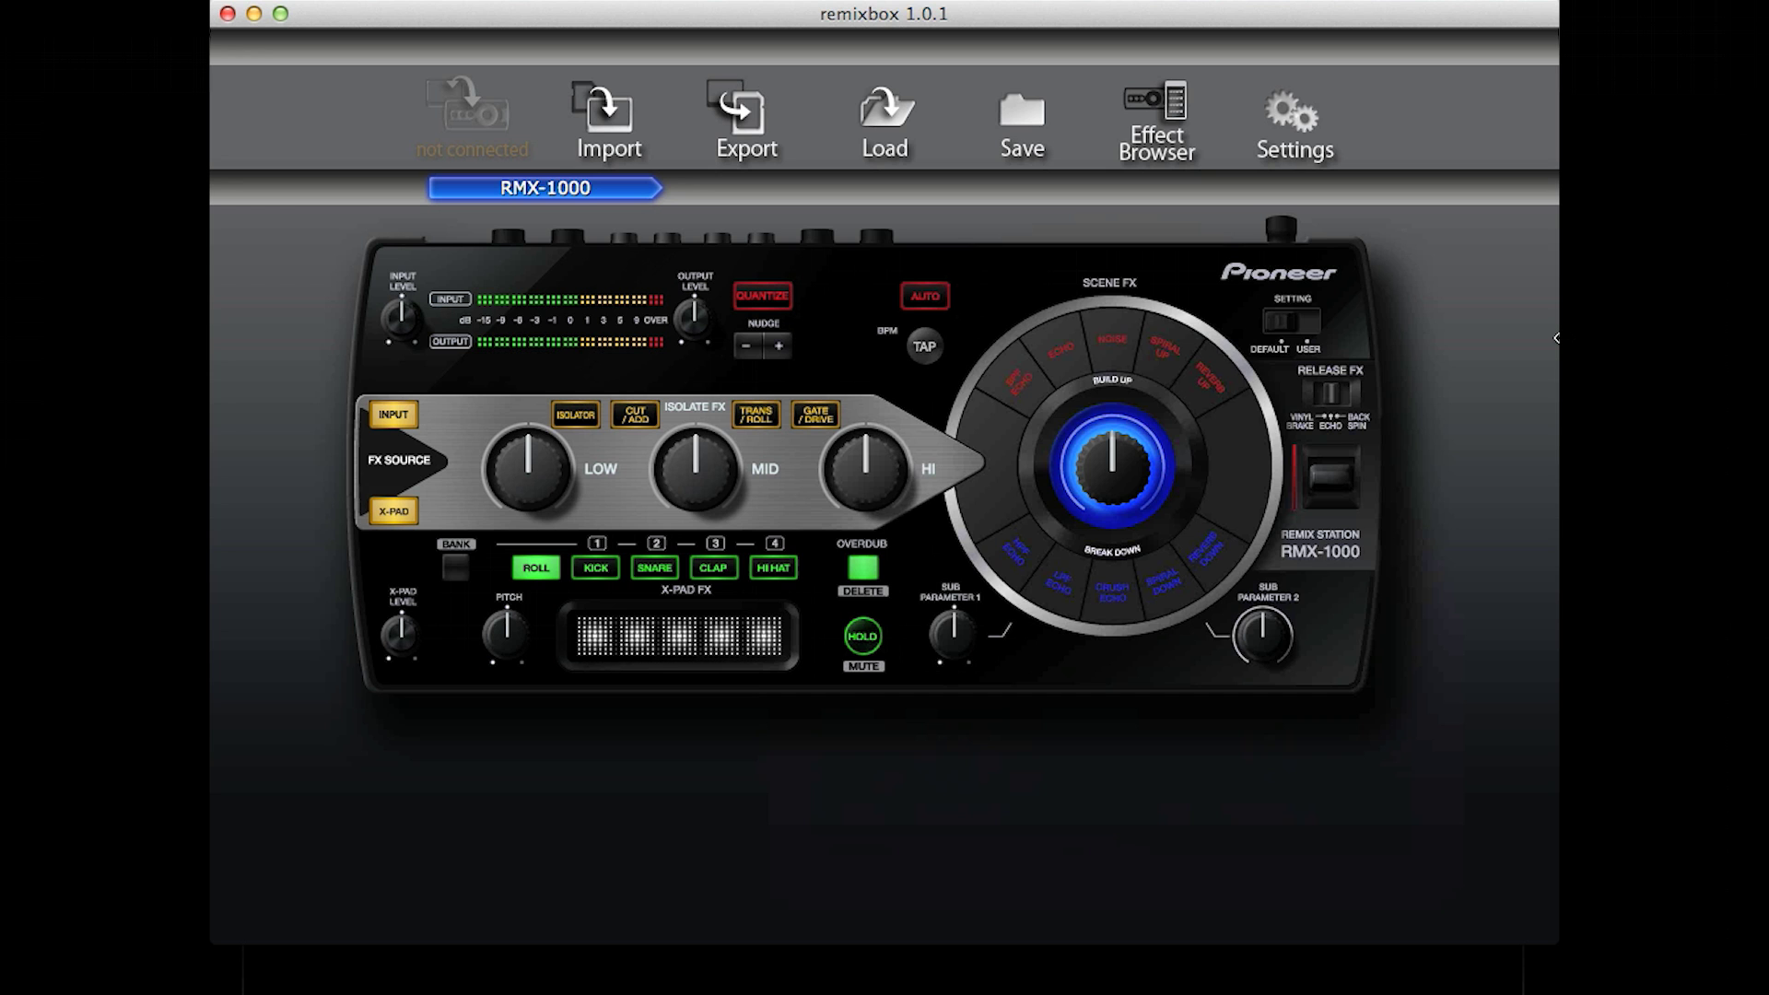
# - In Isolate FX, view the Cut/Add, Trans/Roll and Gate/Drive tabs and expand Cut/Add
pyautogui.click(700, 439)
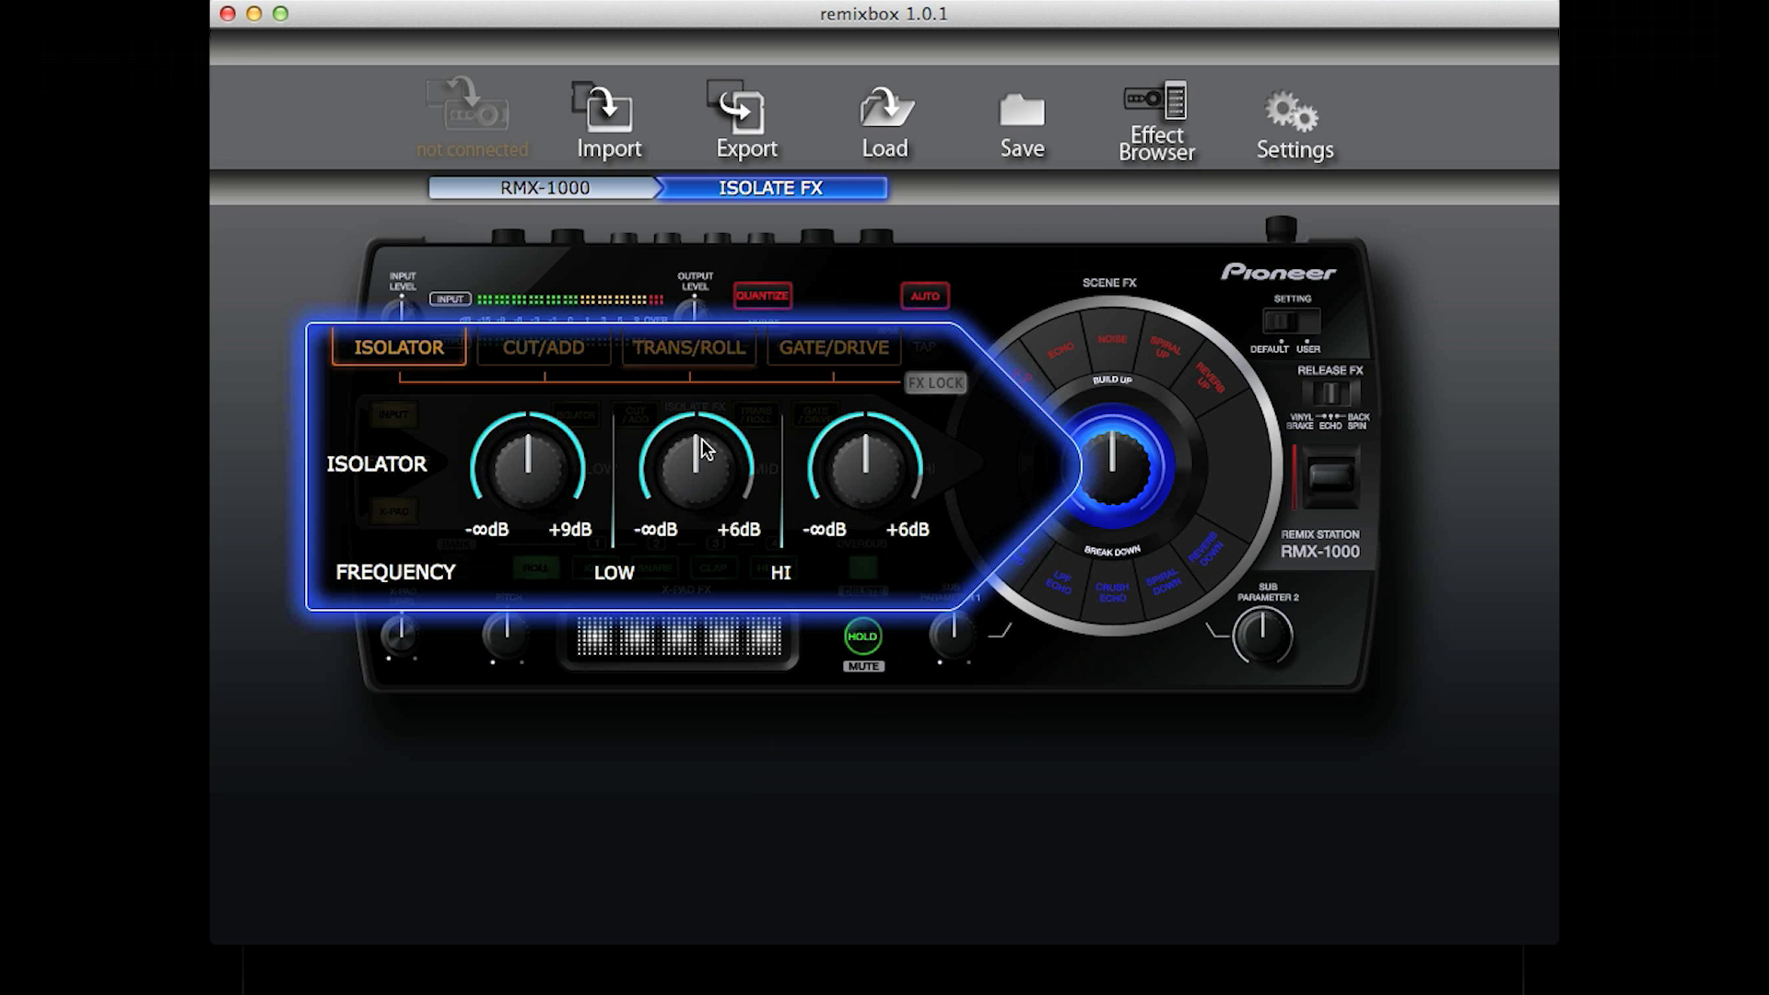
pyautogui.click(563, 366)
pyautogui.click(661, 351)
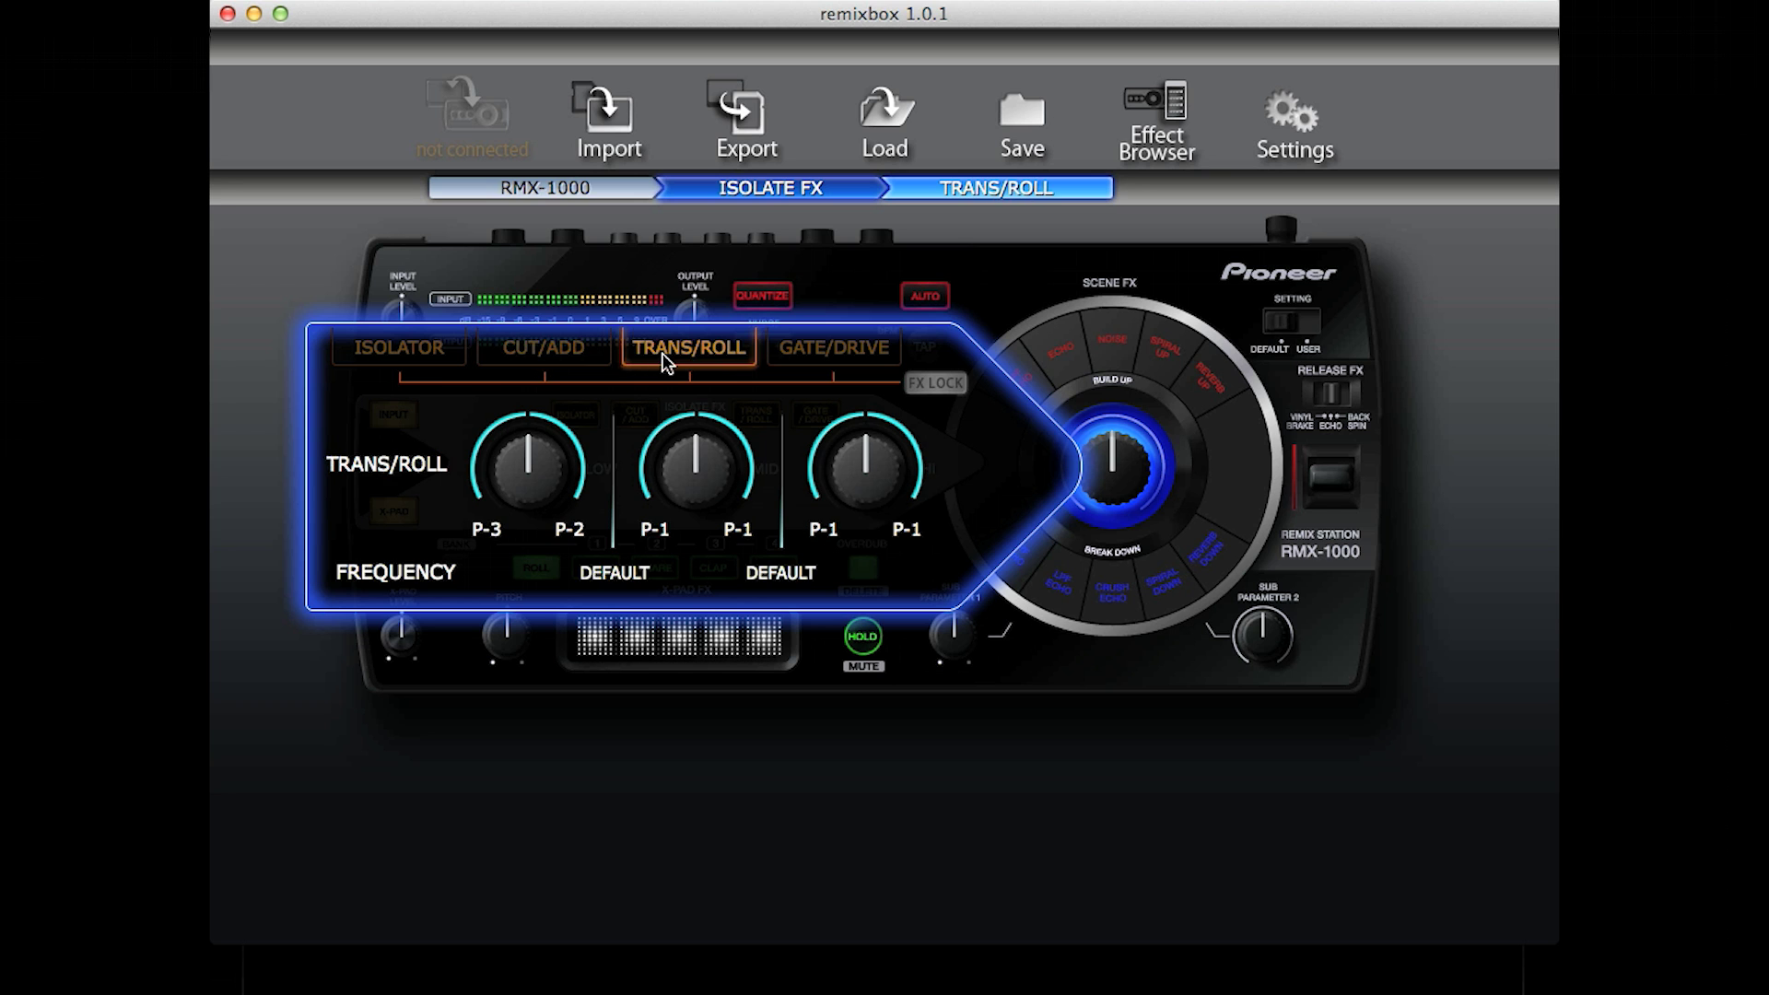
pyautogui.click(817, 355)
pyautogui.click(577, 350)
pyautogui.click(576, 350)
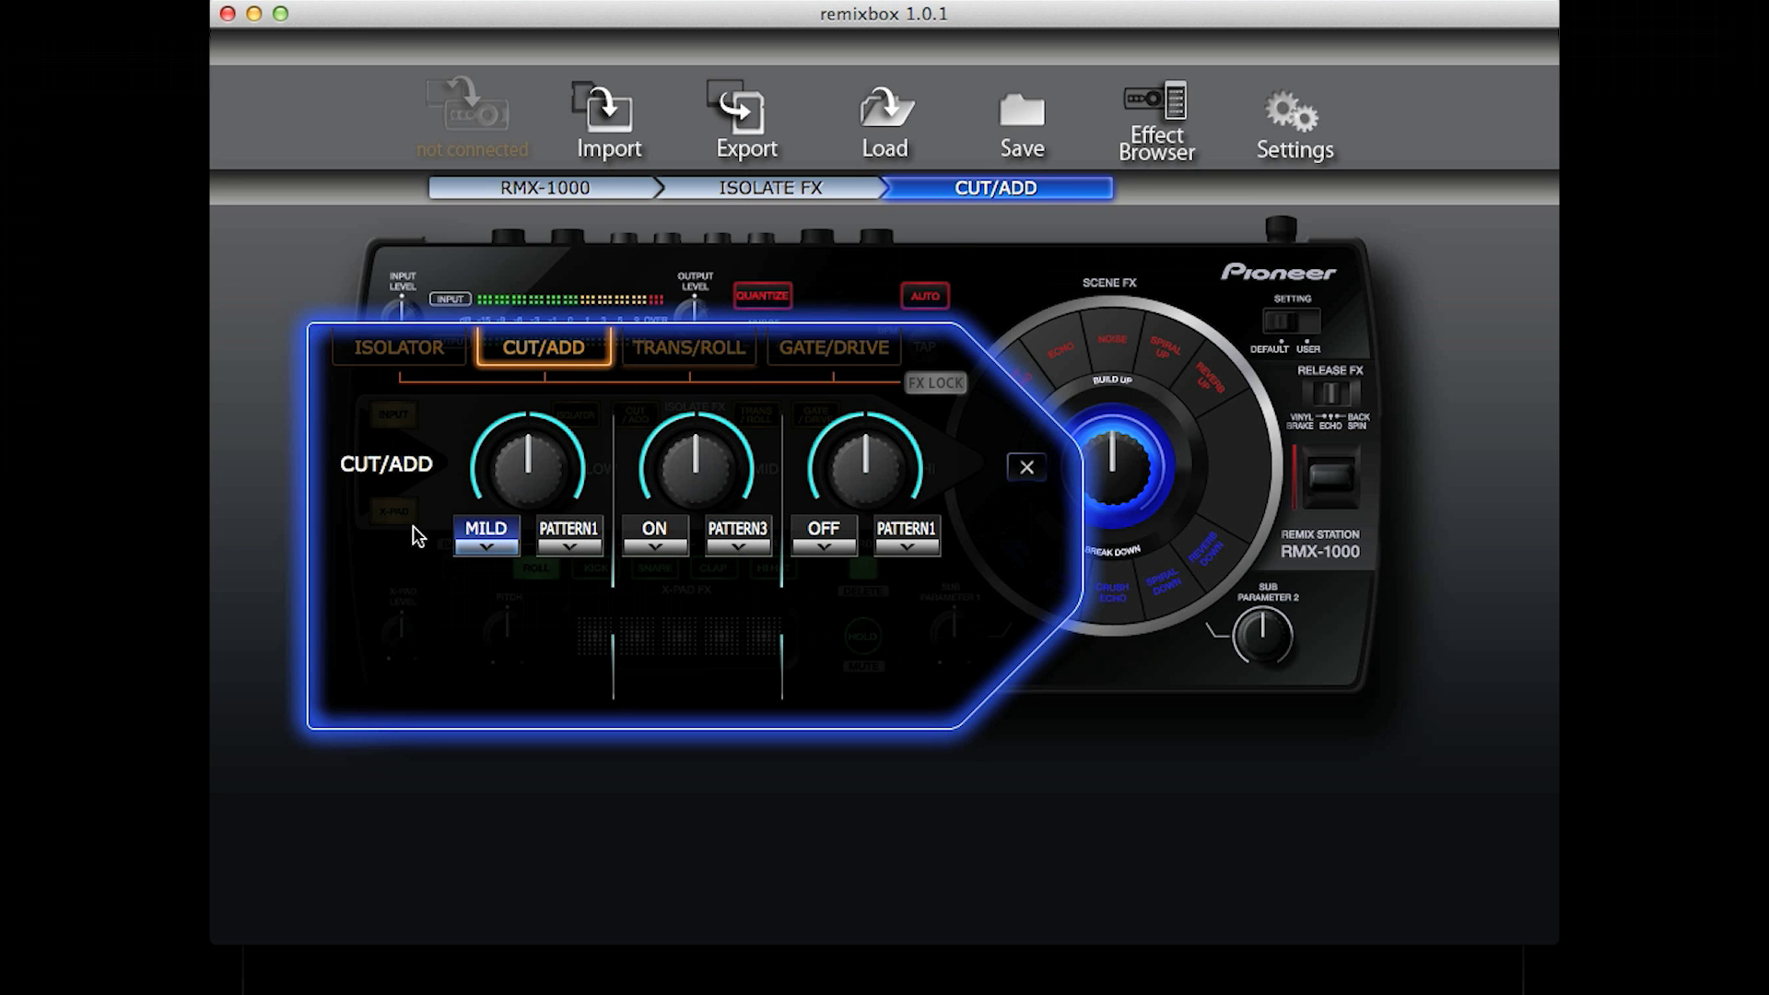
# - Check the Cut/Add and Gate/Drive option lists, leaving them at DEFAULT, then view Scene FX
pyautogui.click(485, 549)
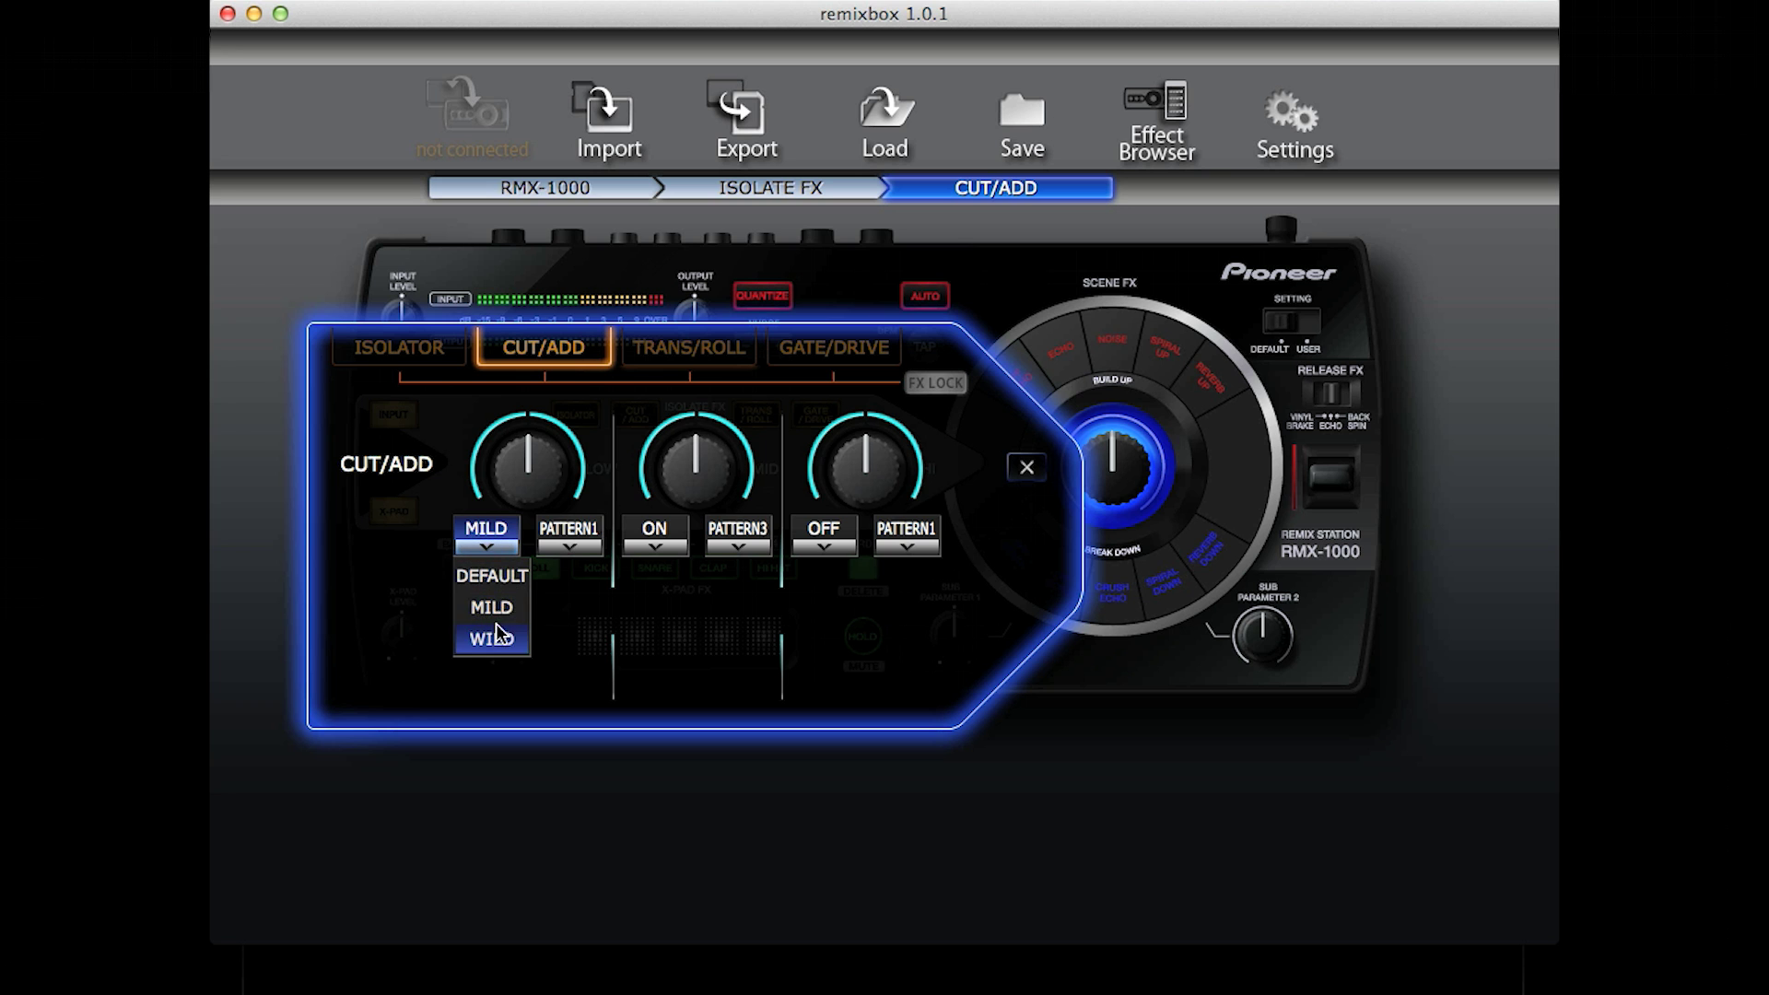
pyautogui.click(492, 551)
pyautogui.click(810, 345)
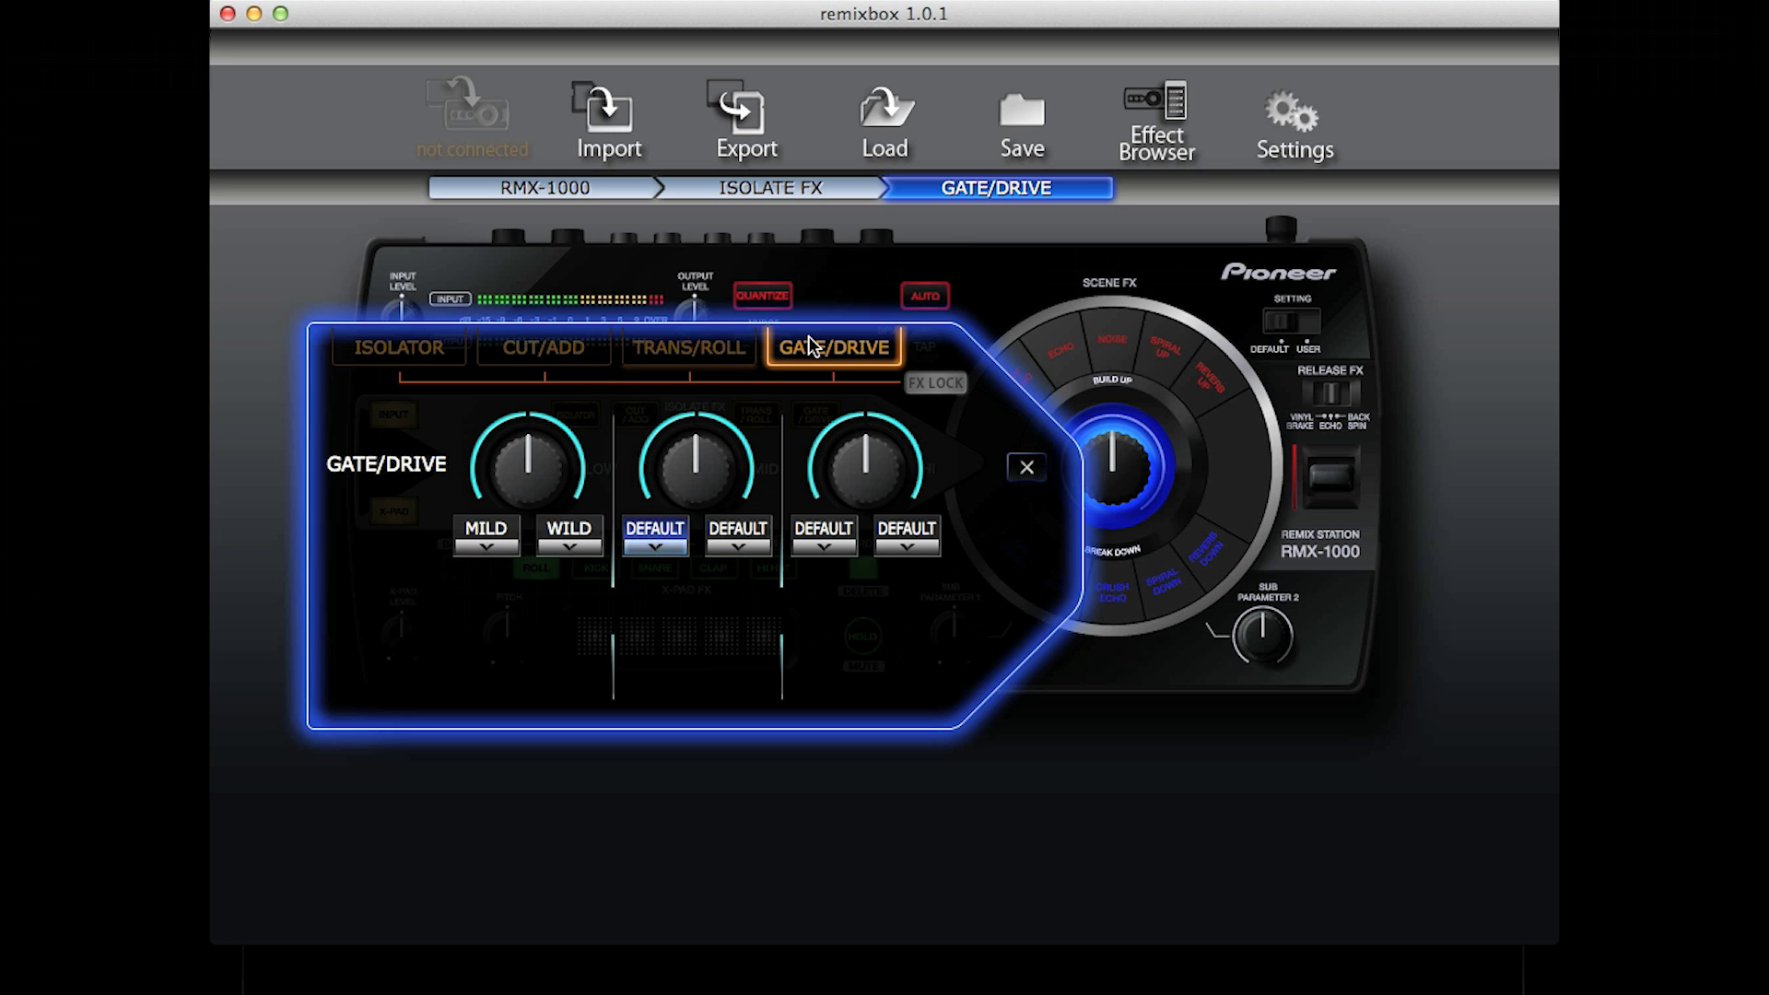
pyautogui.click(829, 545)
pyautogui.click(839, 543)
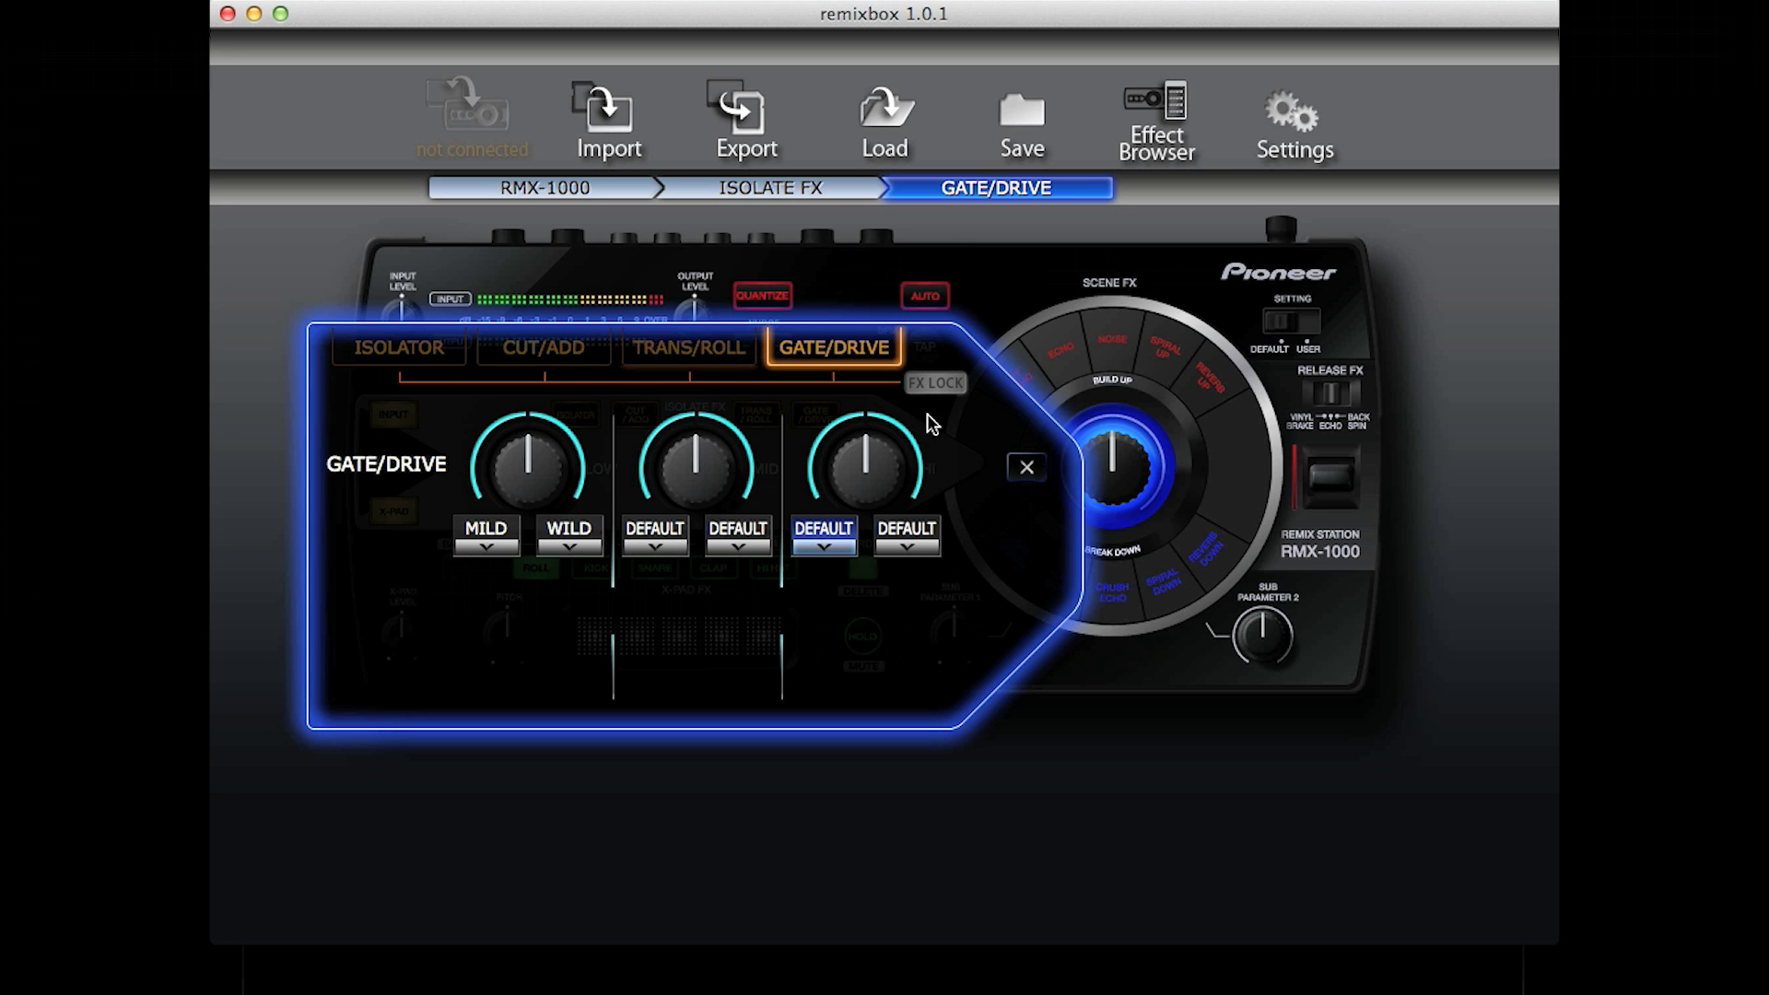
pyautogui.click(1125, 335)
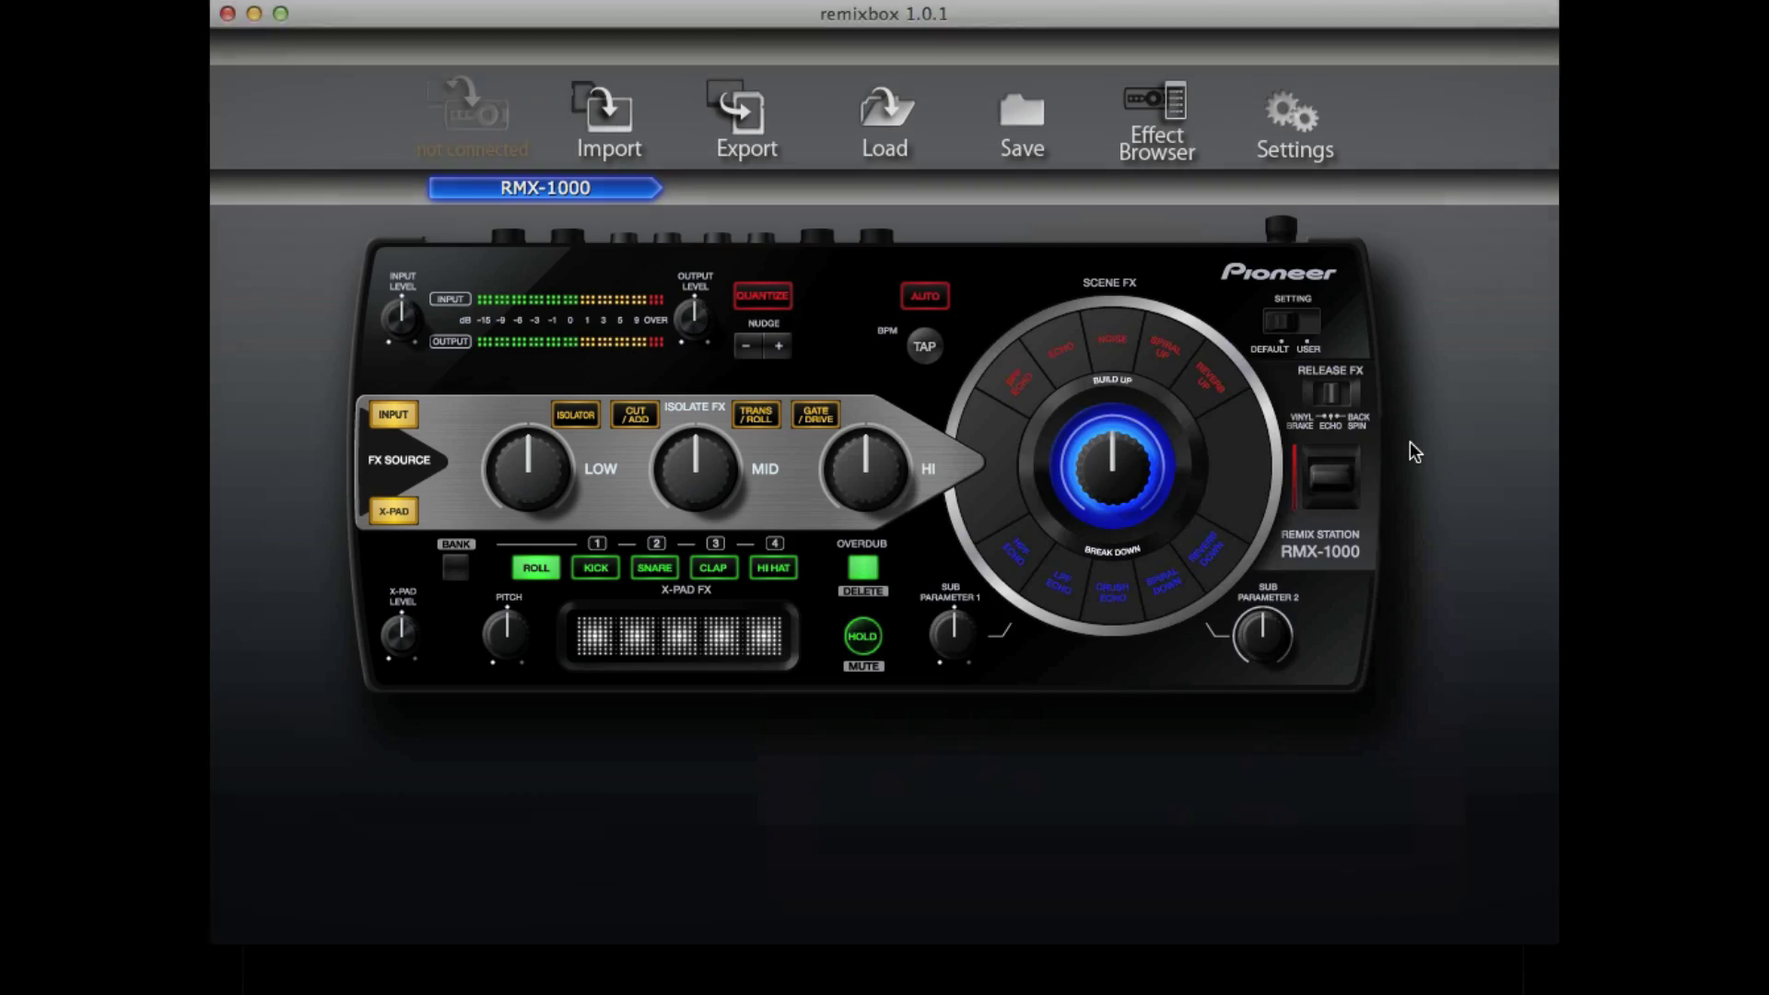
# - Review the Vinyl Brake release settings, keeping the 1/2 step and Isolate FX off
pyautogui.click(1328, 475)
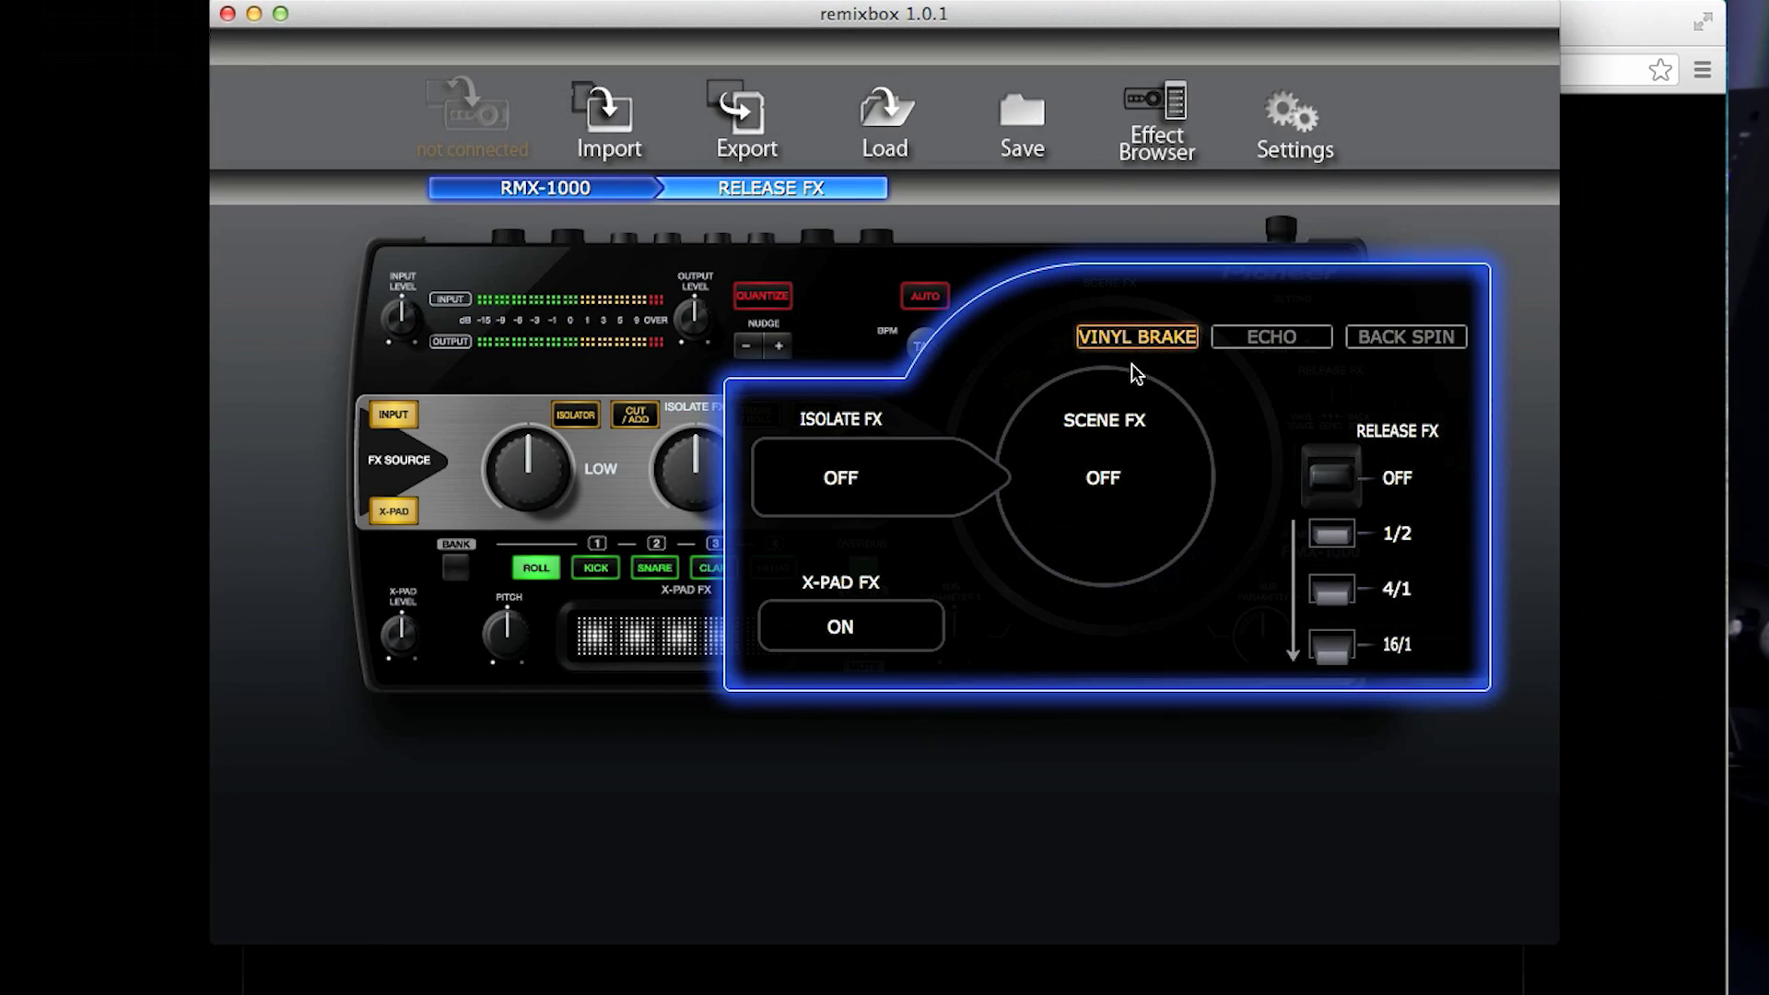
pyautogui.click(1135, 338)
pyautogui.click(1434, 533)
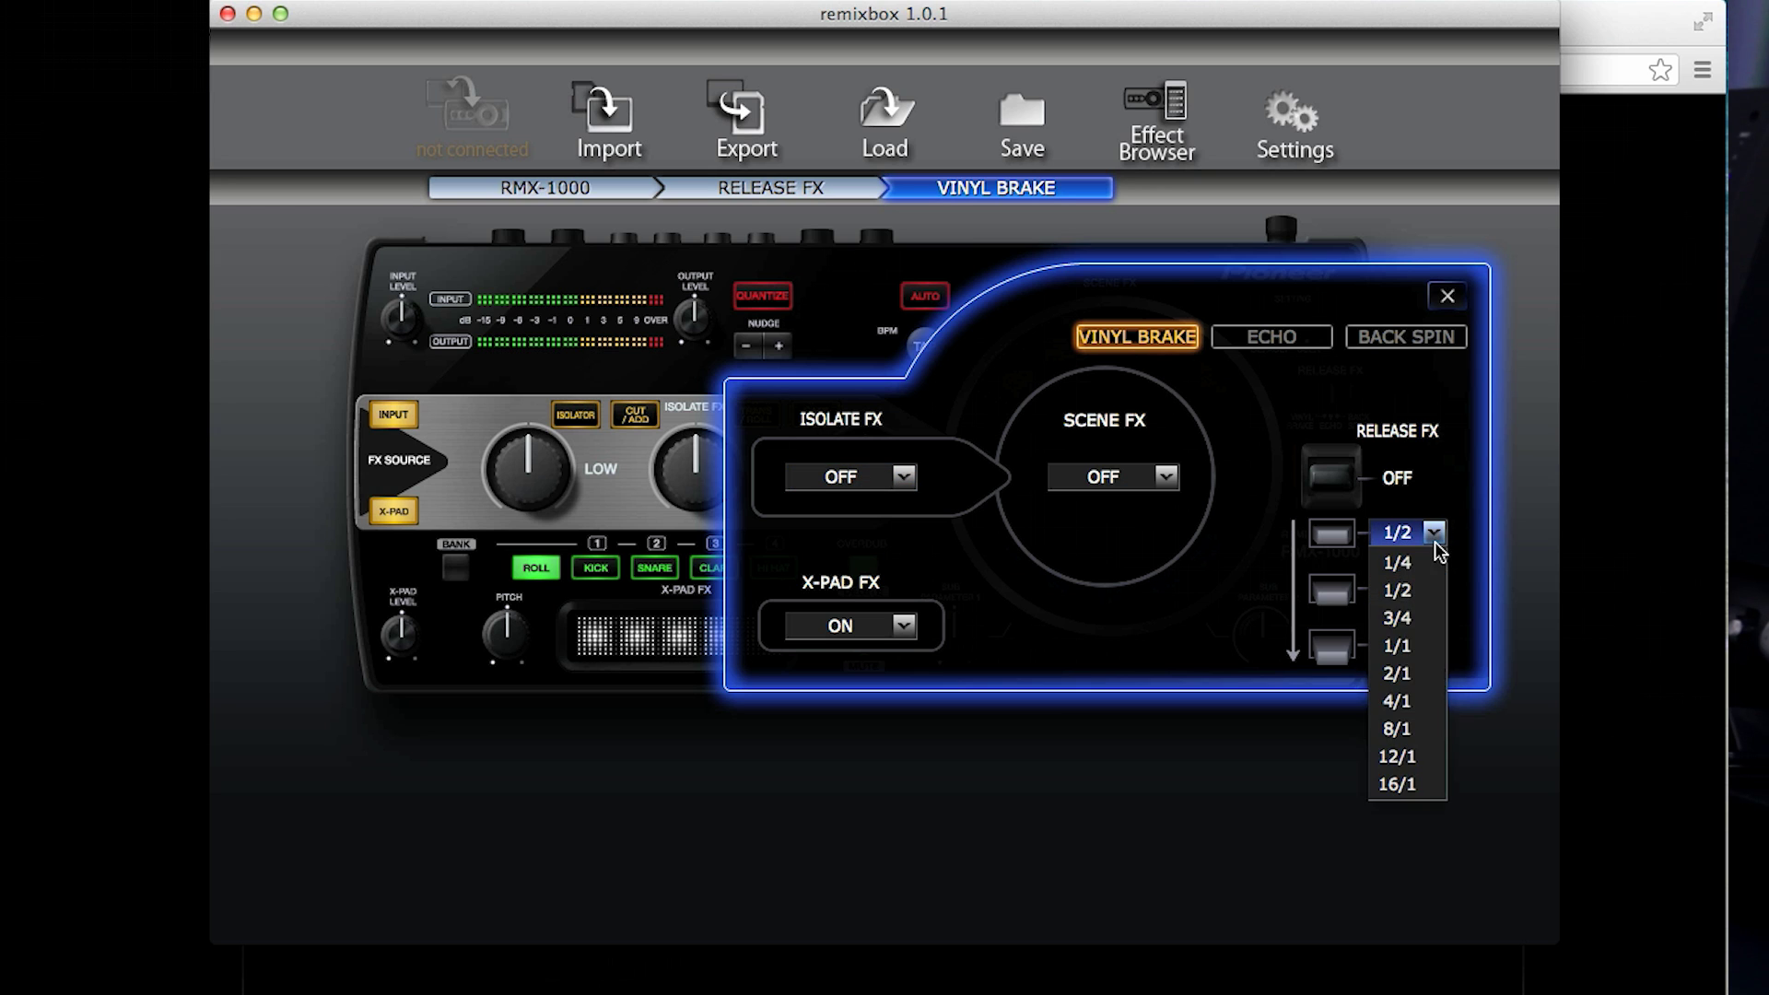
pyautogui.click(1434, 542)
pyautogui.click(902, 476)
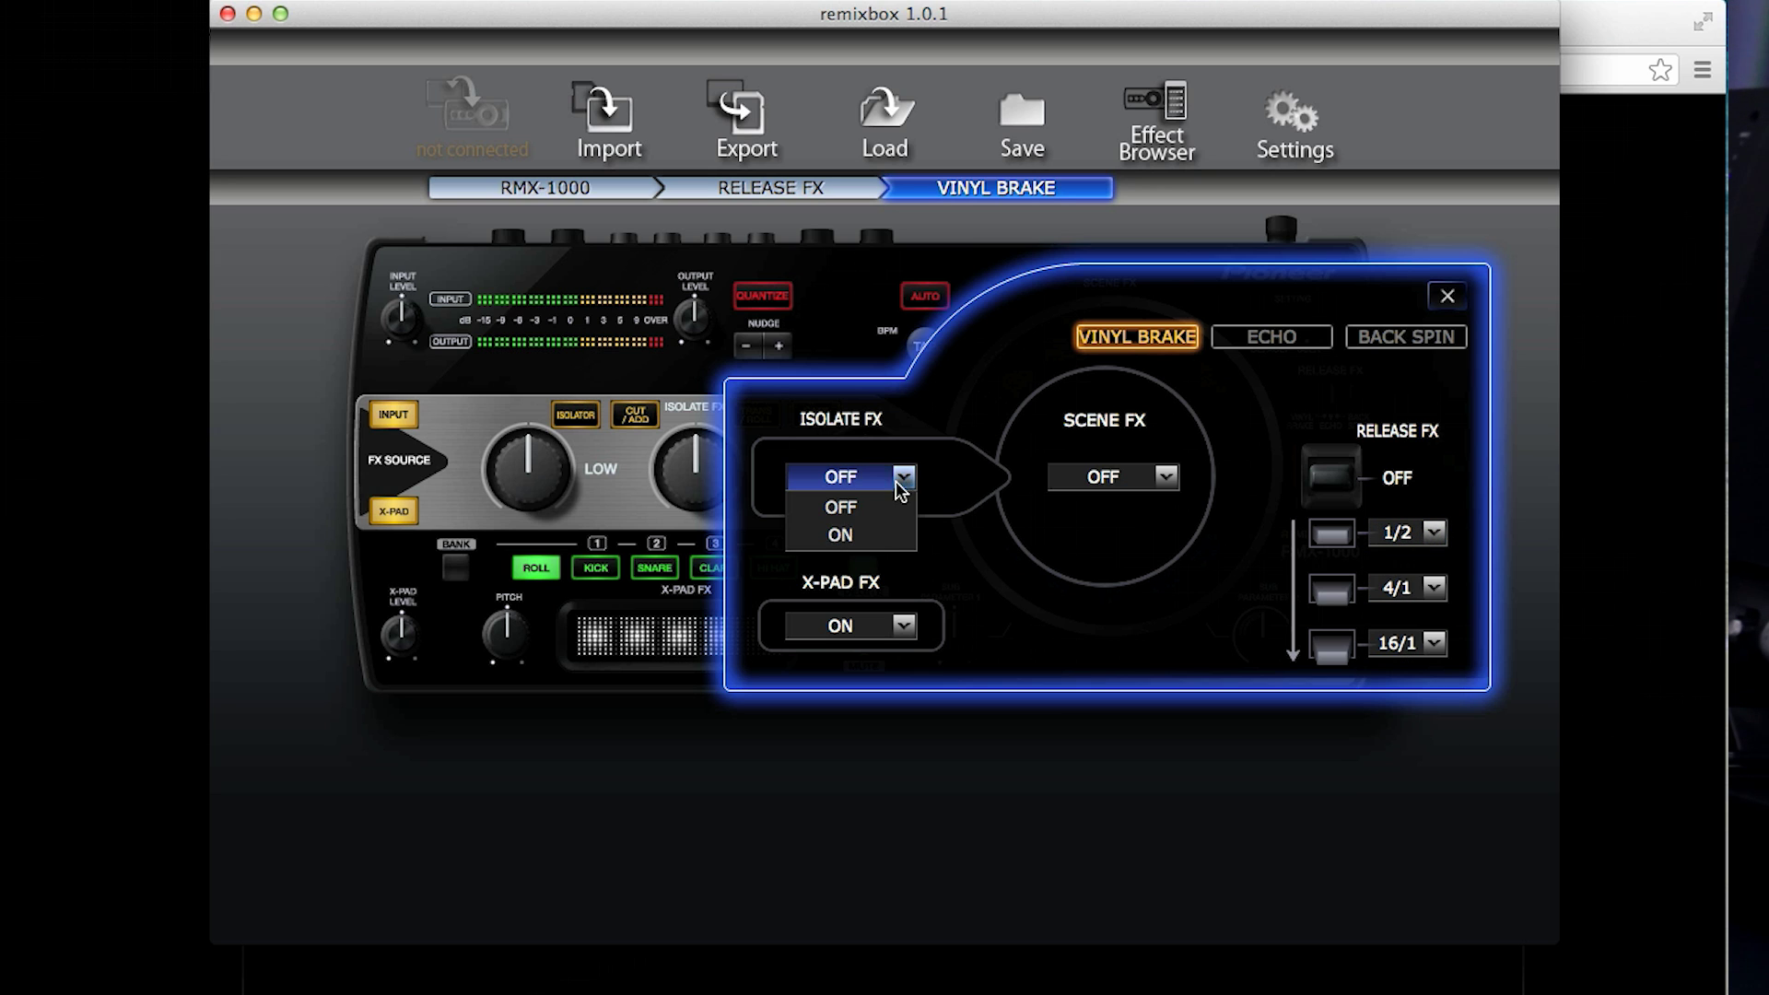
pyautogui.click(1003, 541)
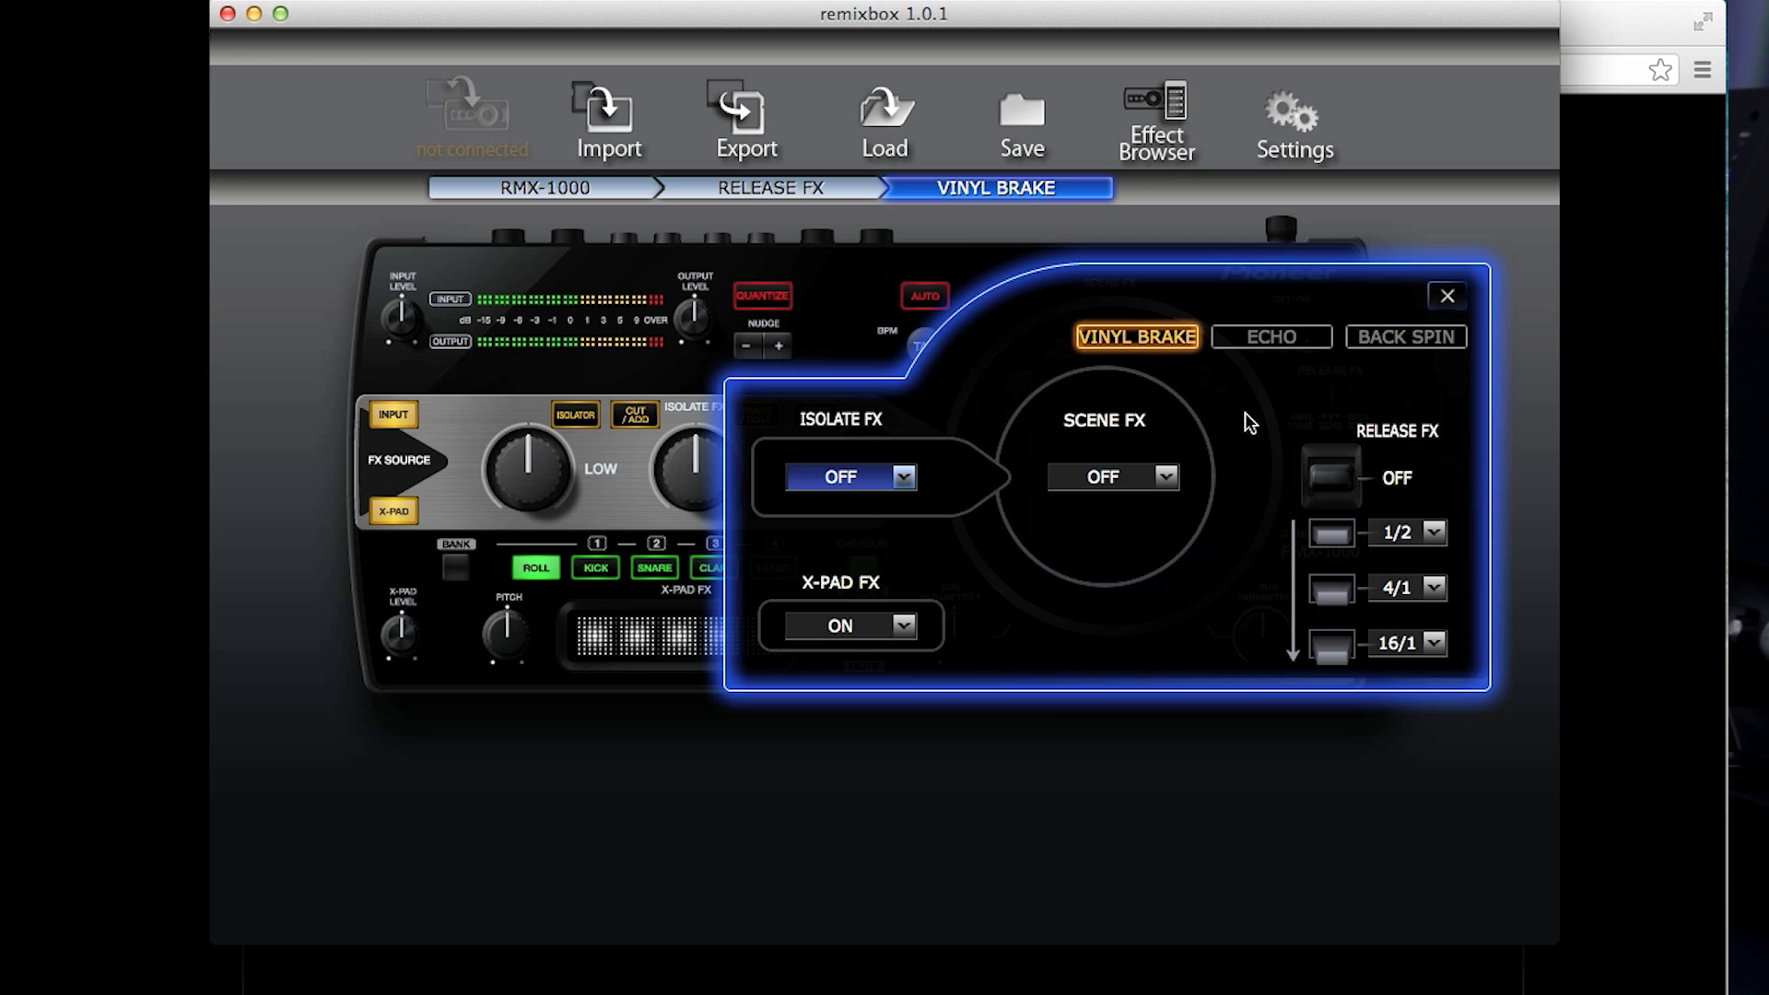
# - Review the Back Spin and Echo release effects, keeping Echo feedback at DJM
pyautogui.click(1271, 345)
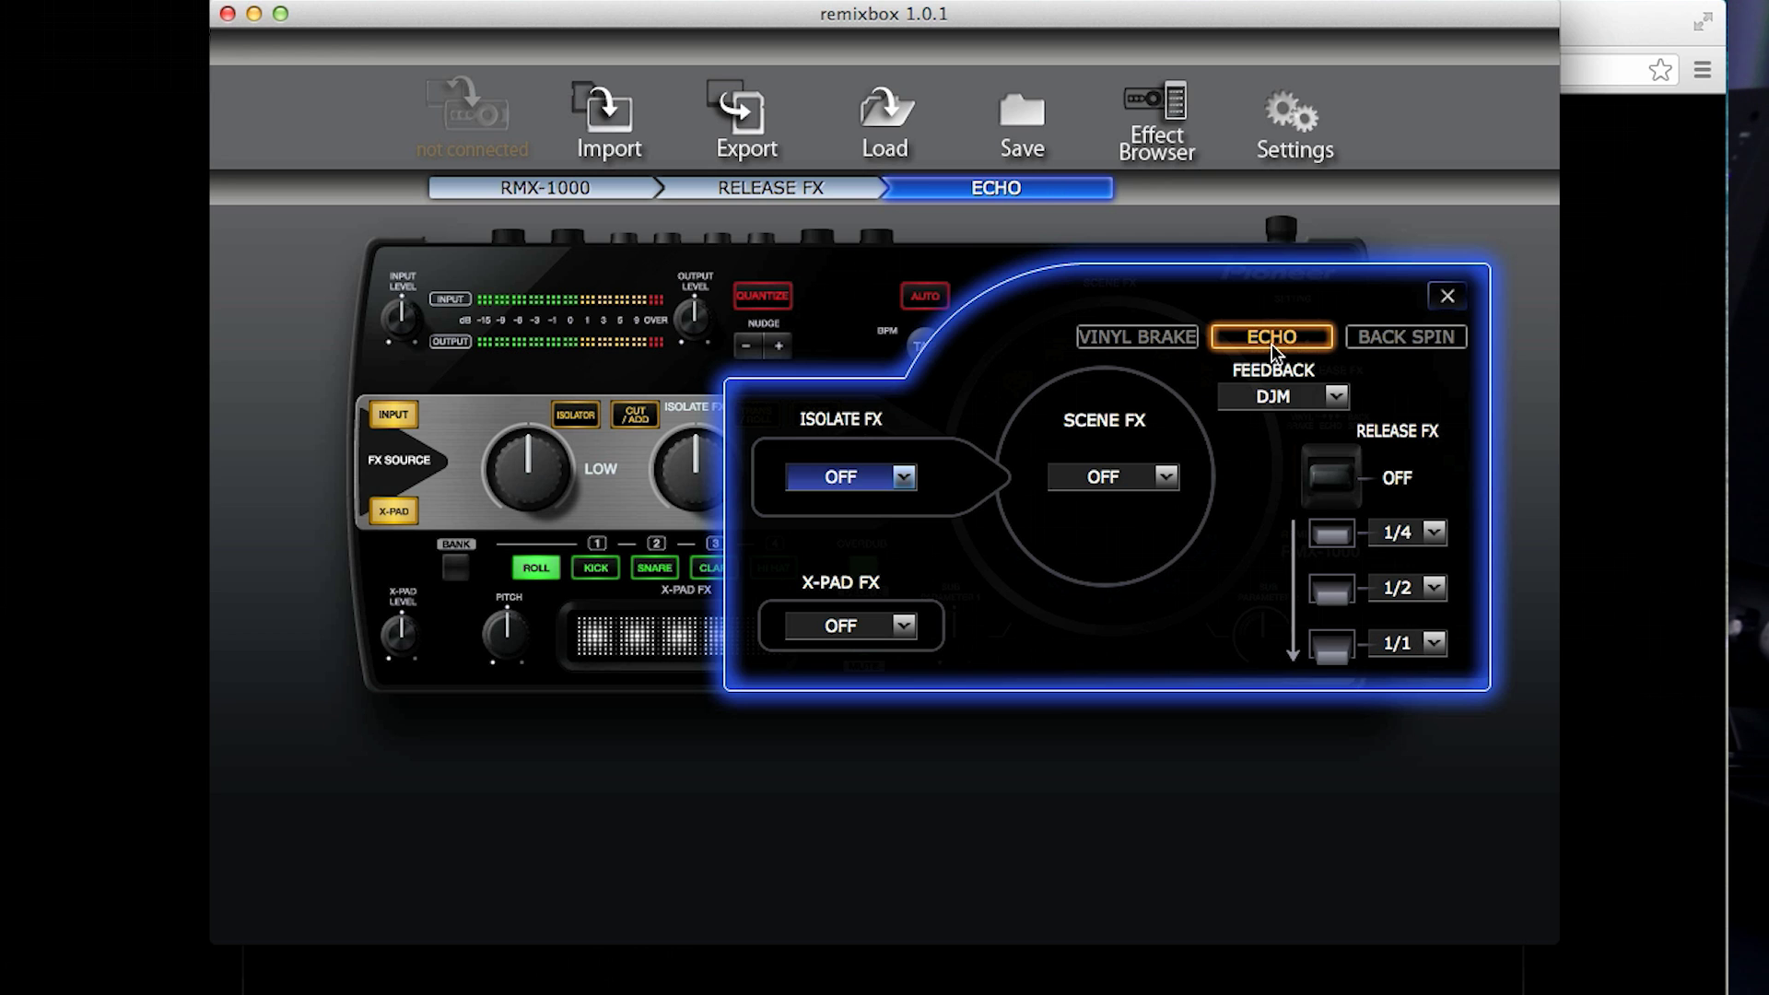
pyautogui.click(1360, 338)
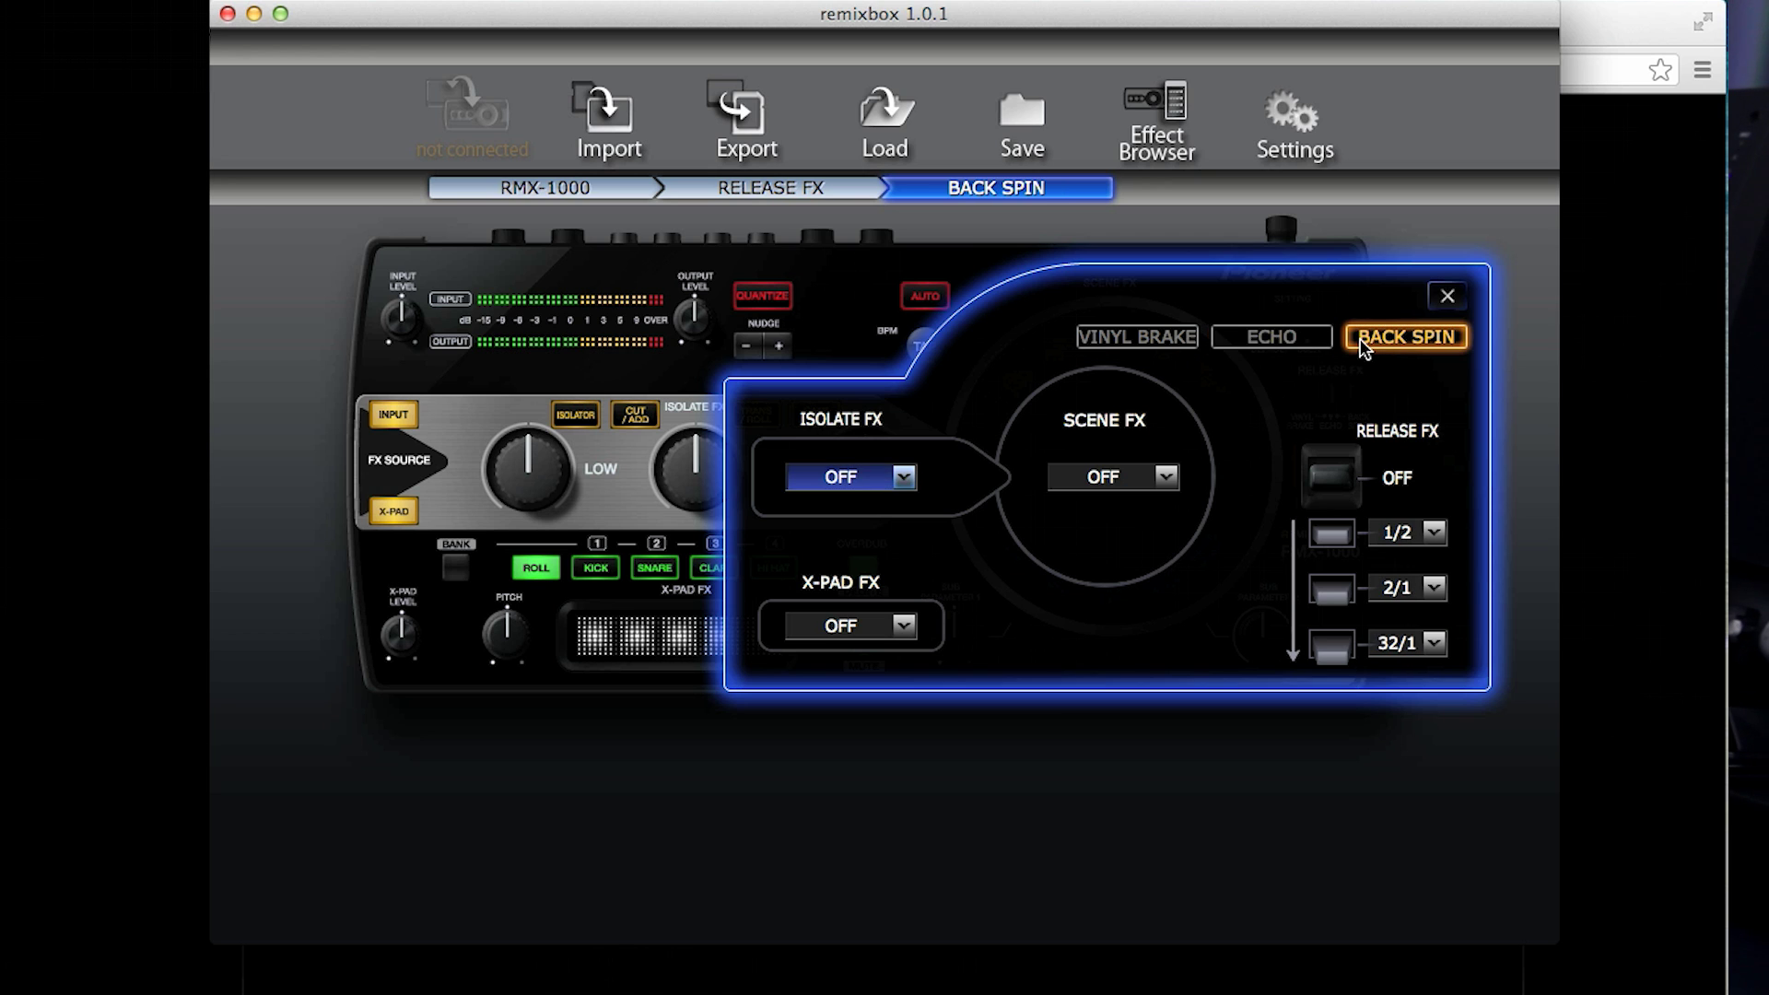
pyautogui.click(1445, 296)
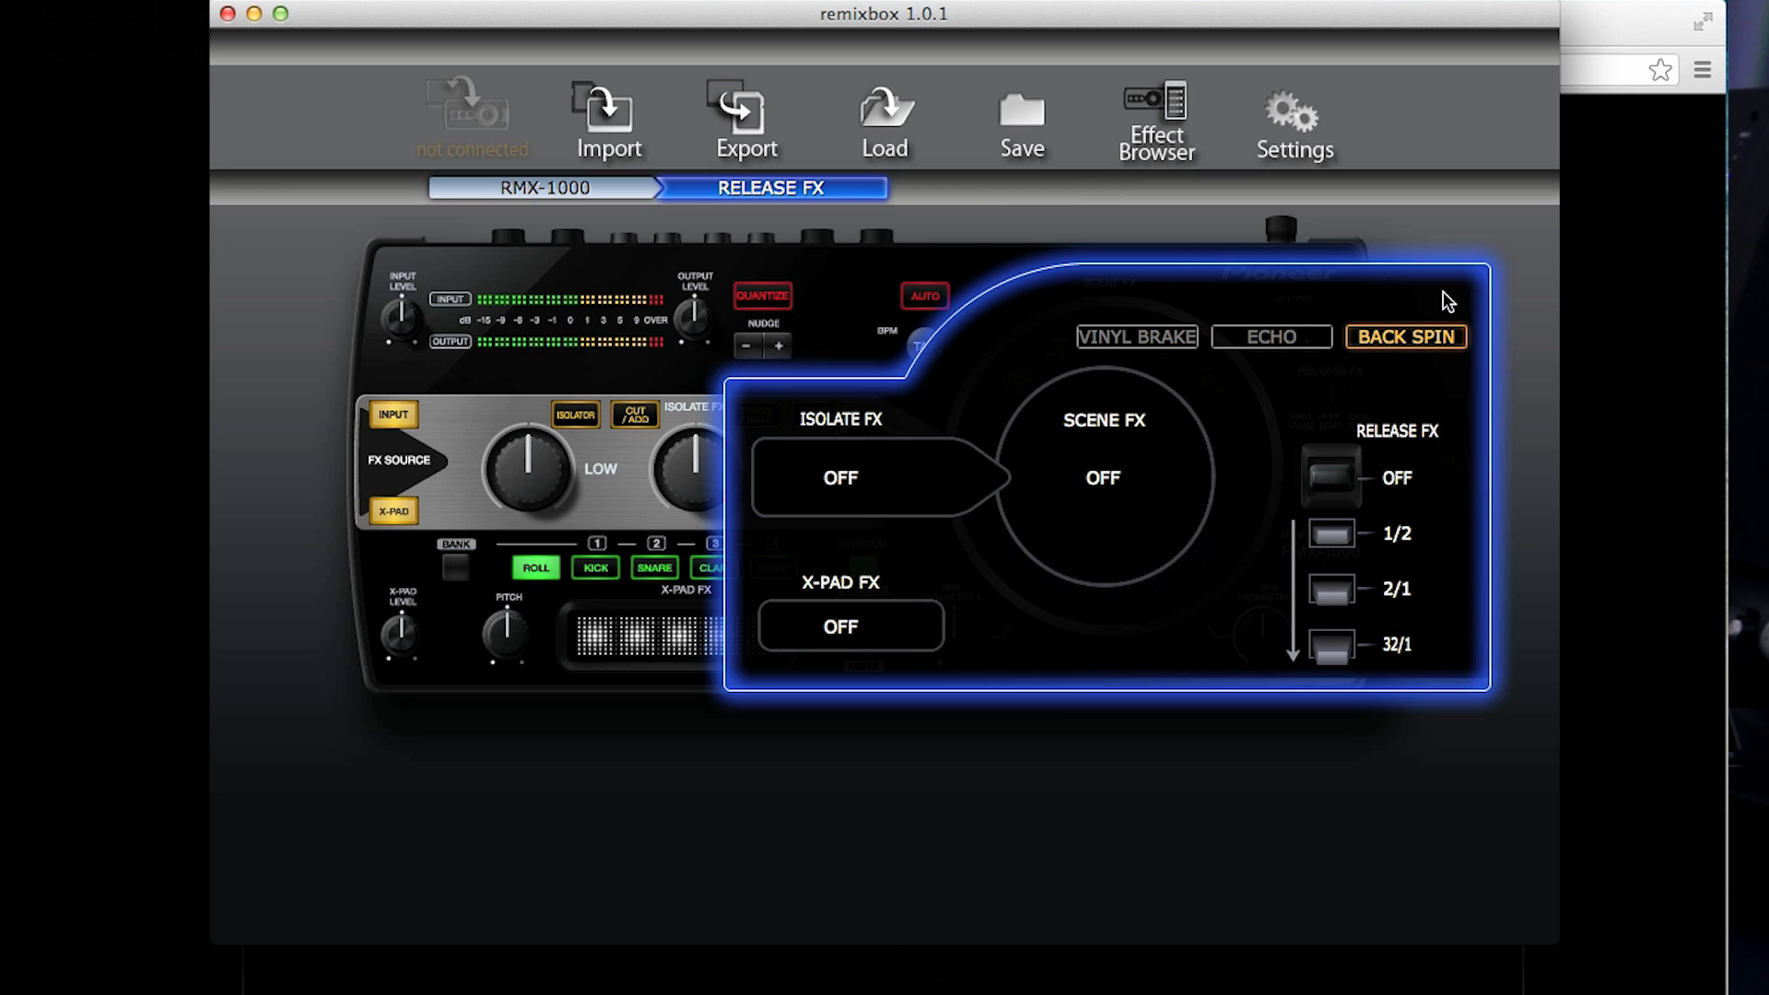
pyautogui.click(1292, 339)
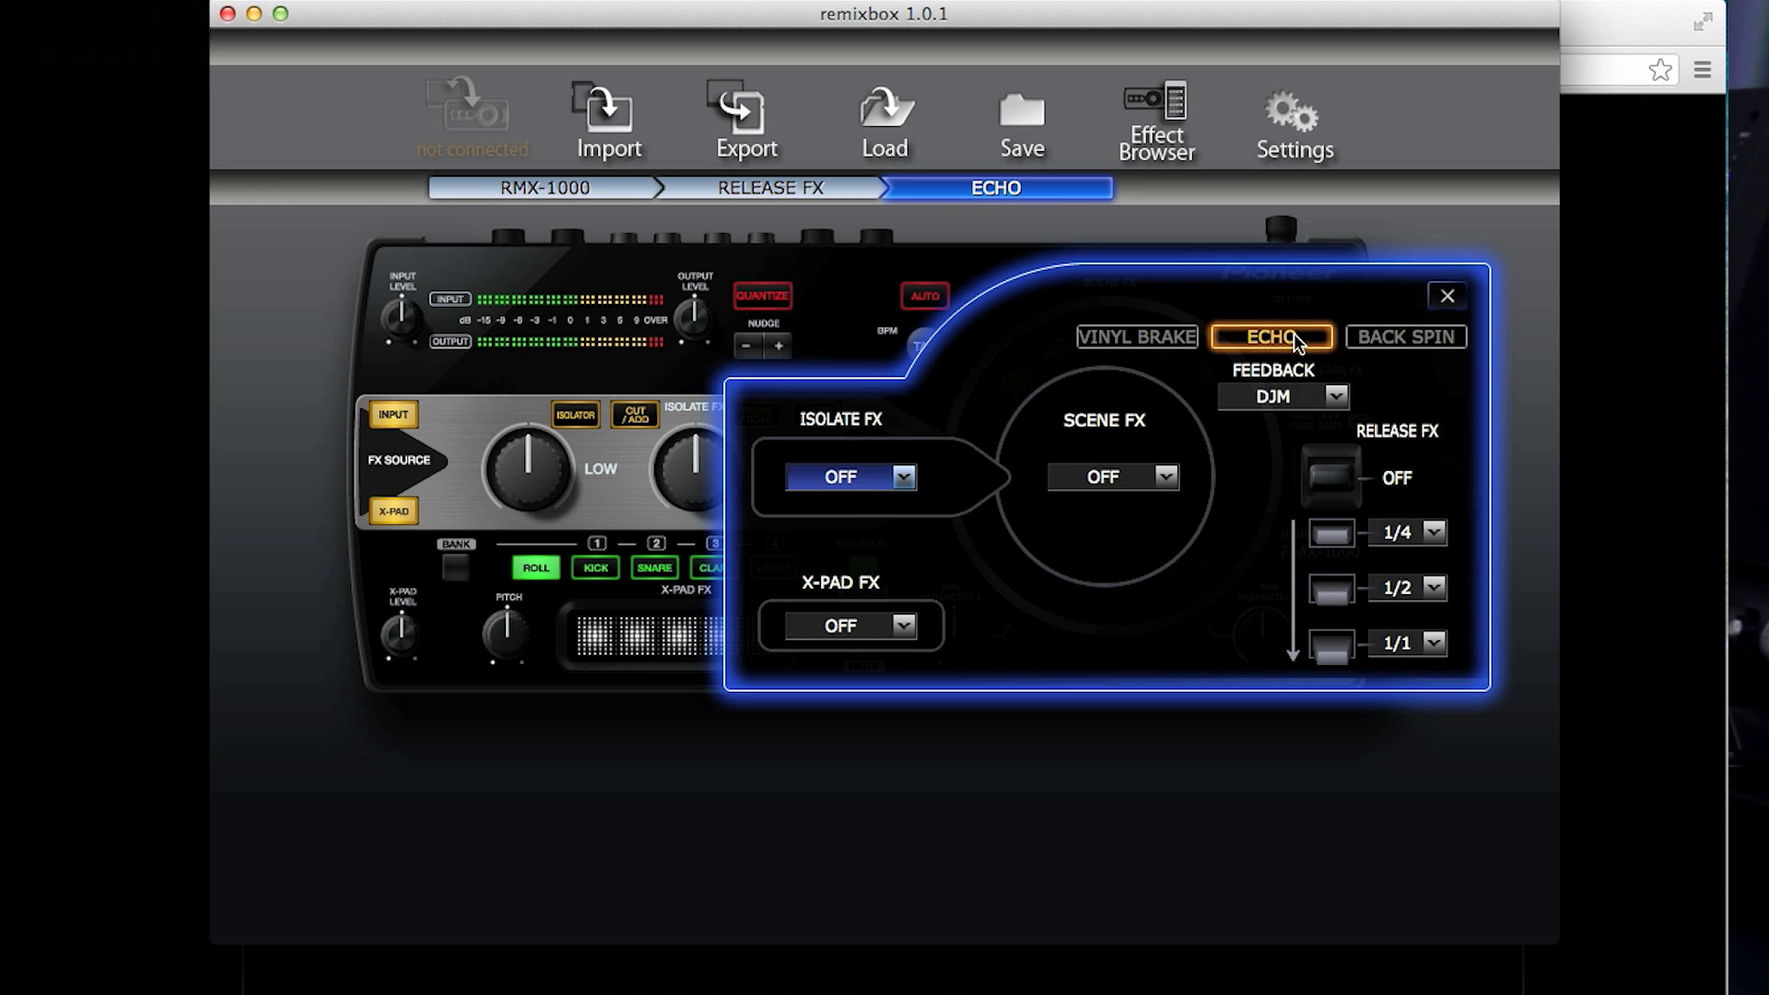
pyautogui.click(1335, 394)
pyautogui.click(1340, 405)
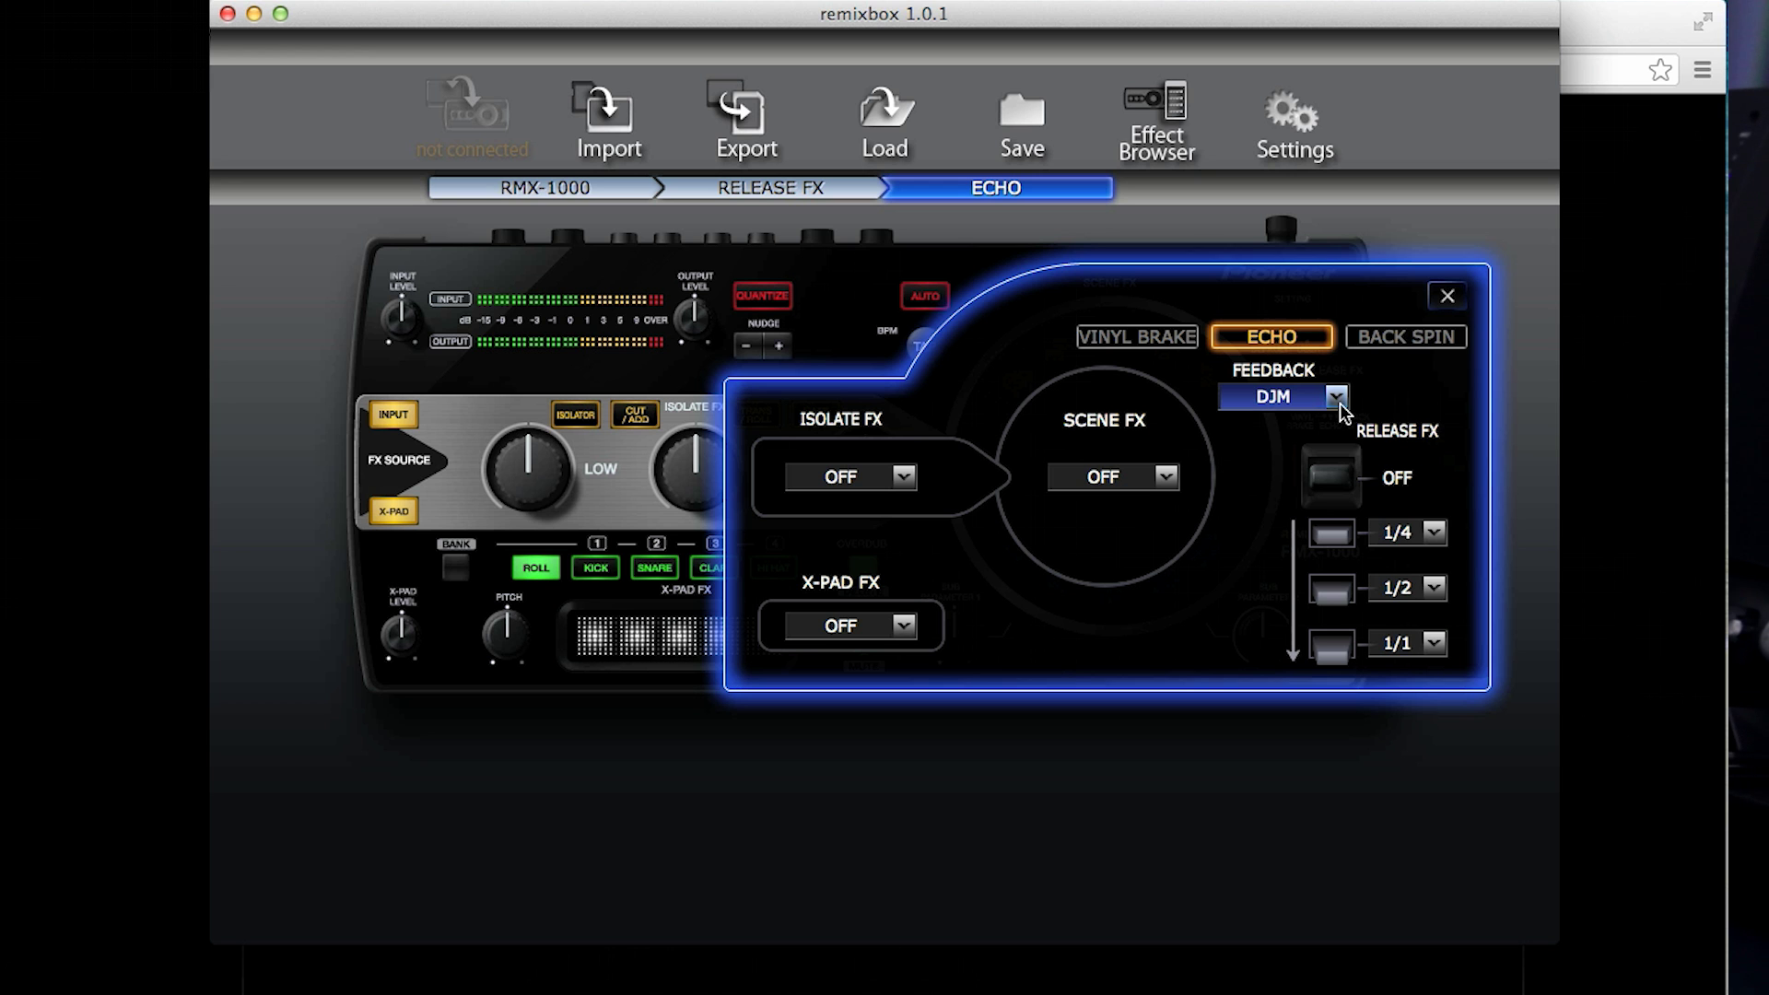
pyautogui.click(1447, 296)
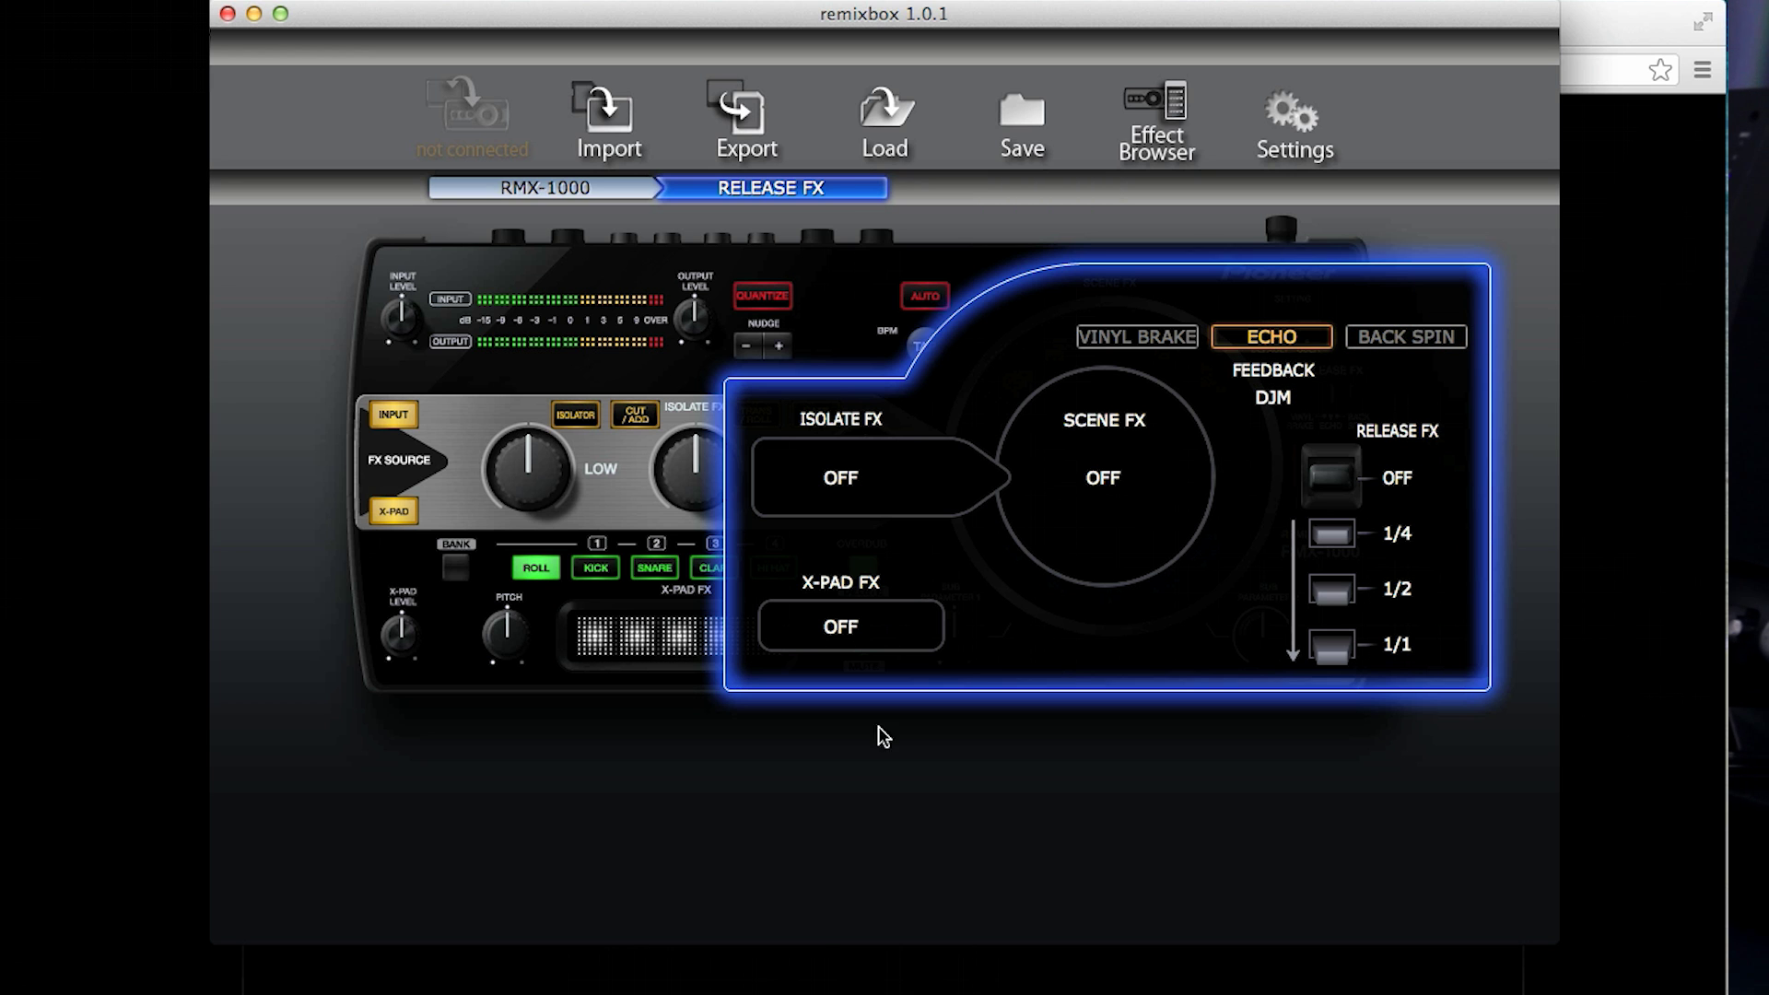
# - Show the X-PAD OSC settings: 0dB gain, DEFAULT decay, TYPE1 envelope for kick, snare, clap, hi-hat
pyautogui.click(645, 643)
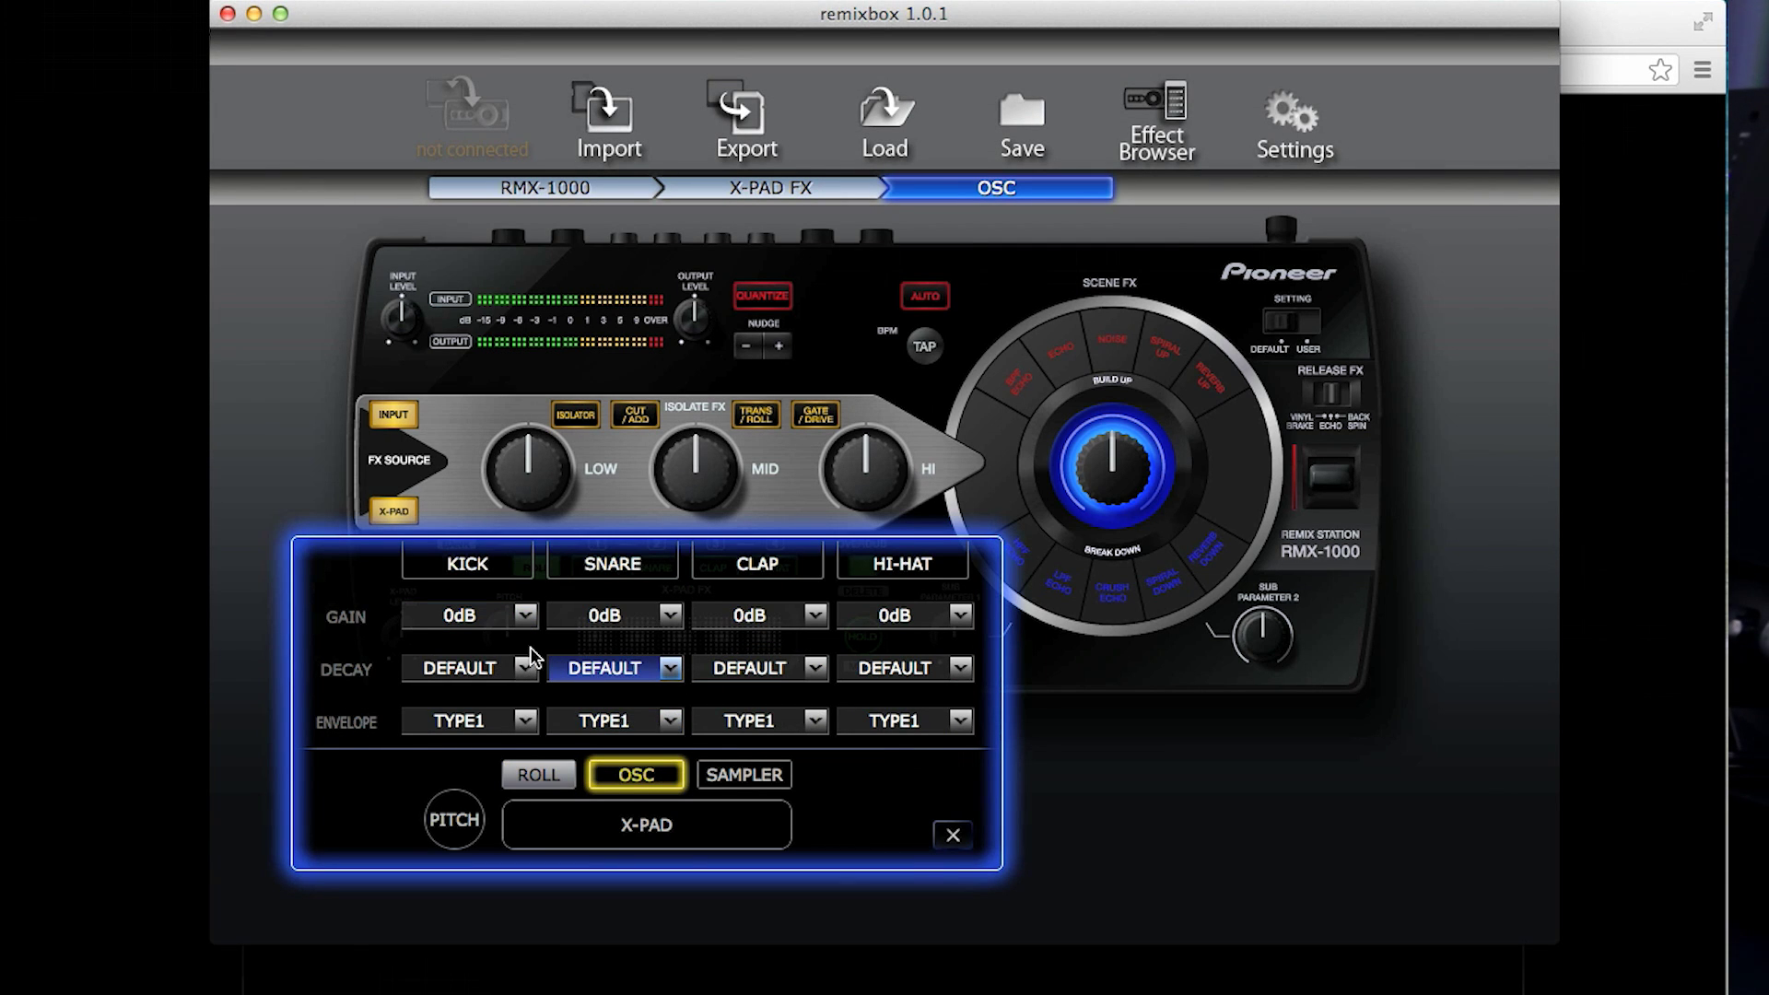
# - Review the X-PAD pitch settings, leaving the -12 lower limit unchanged
pyautogui.click(456, 818)
pyautogui.click(583, 699)
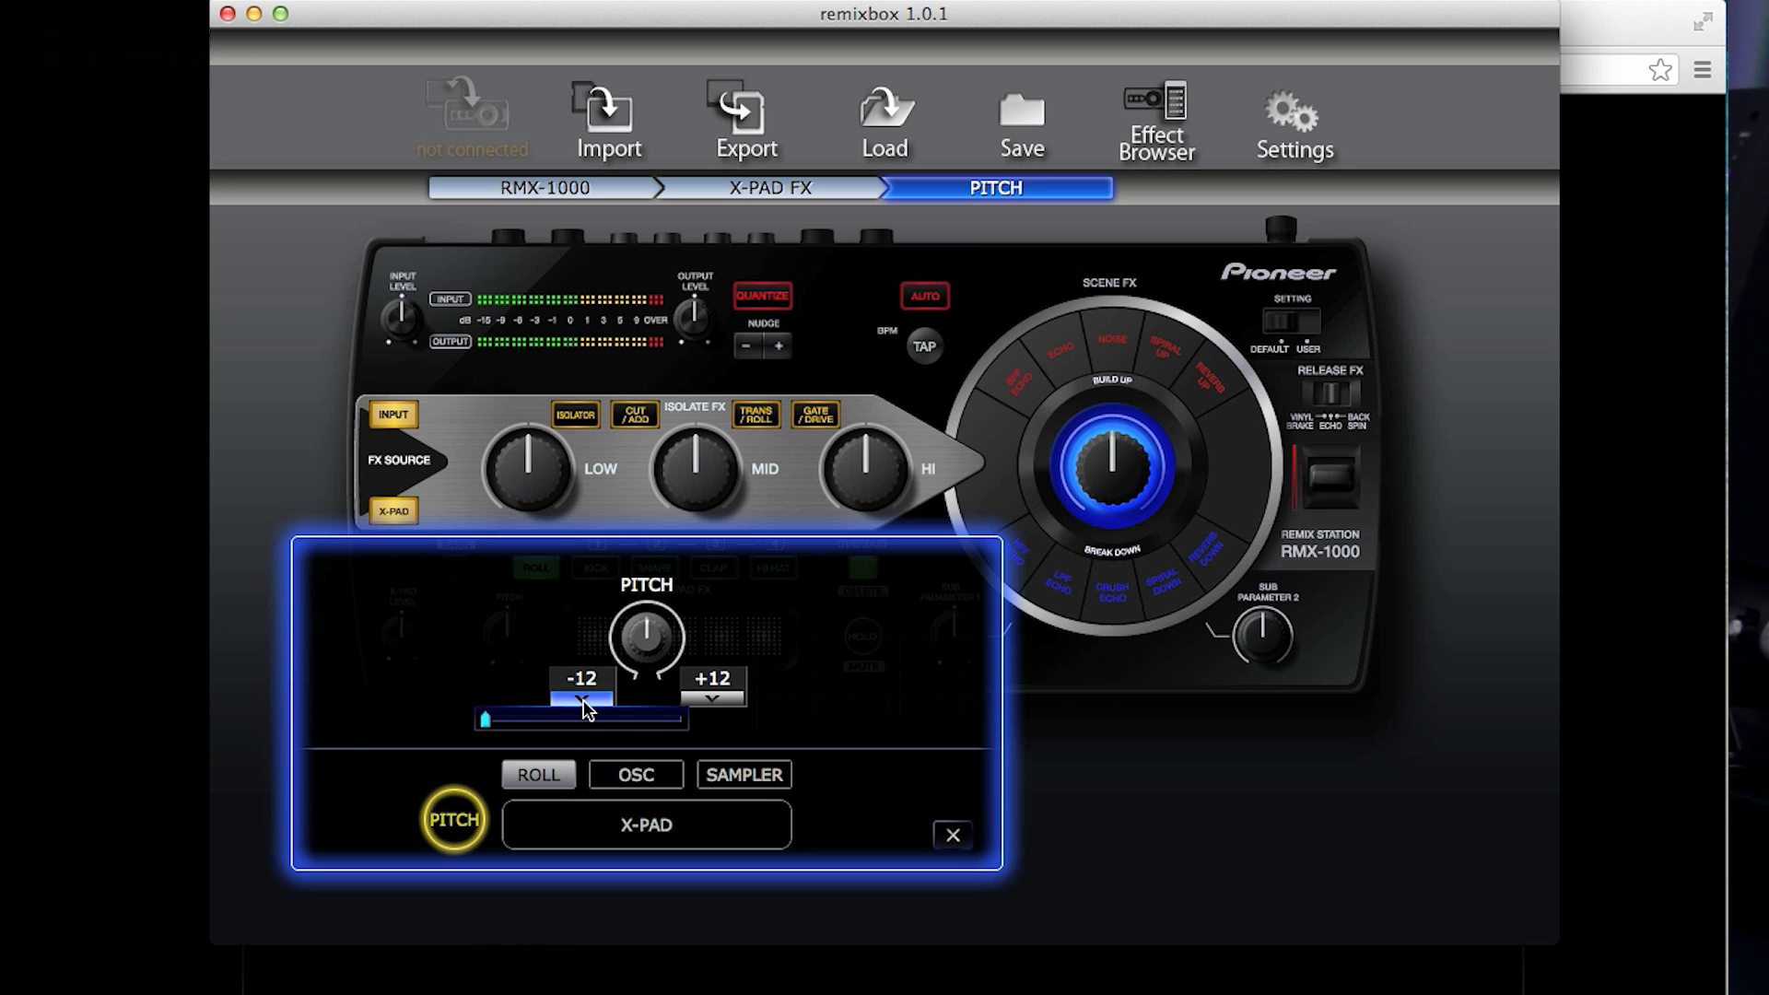
pyautogui.click(583, 700)
# - Assign 1/4 to the fifth X-PAD beat pad and switch to the sampler slot grid
pyautogui.click(656, 822)
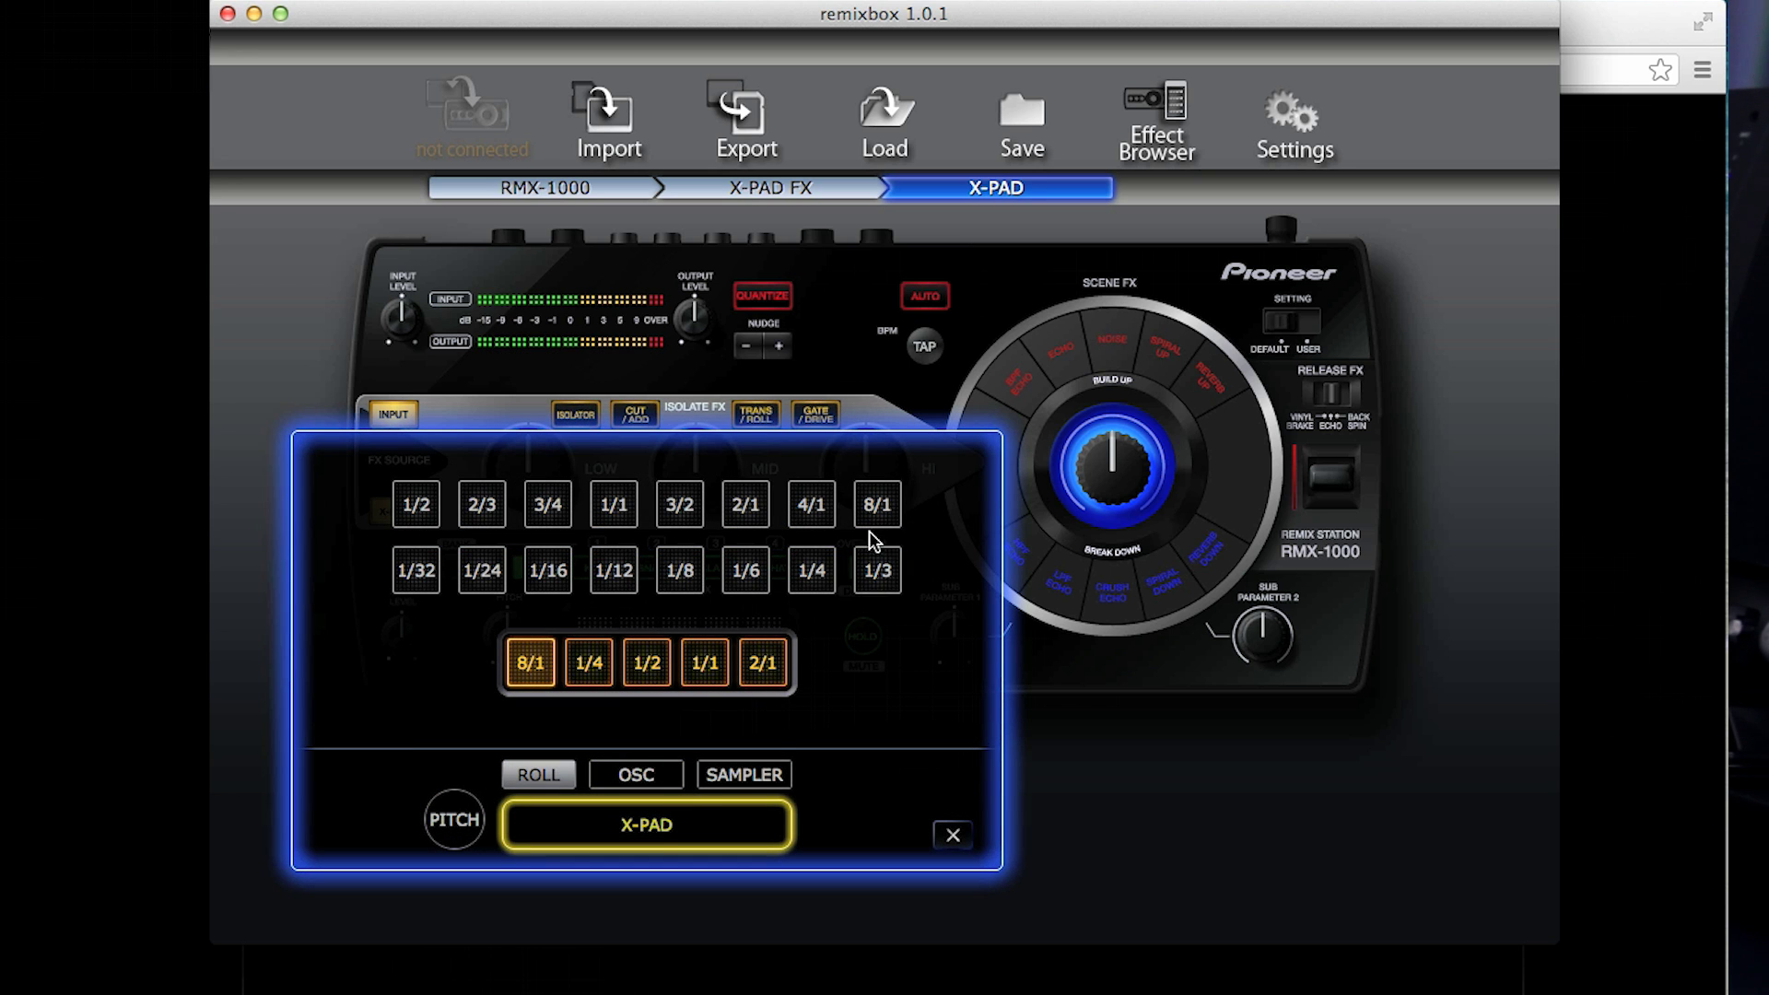
pyautogui.moveTo(815, 567); pyautogui.dragTo(757, 669)
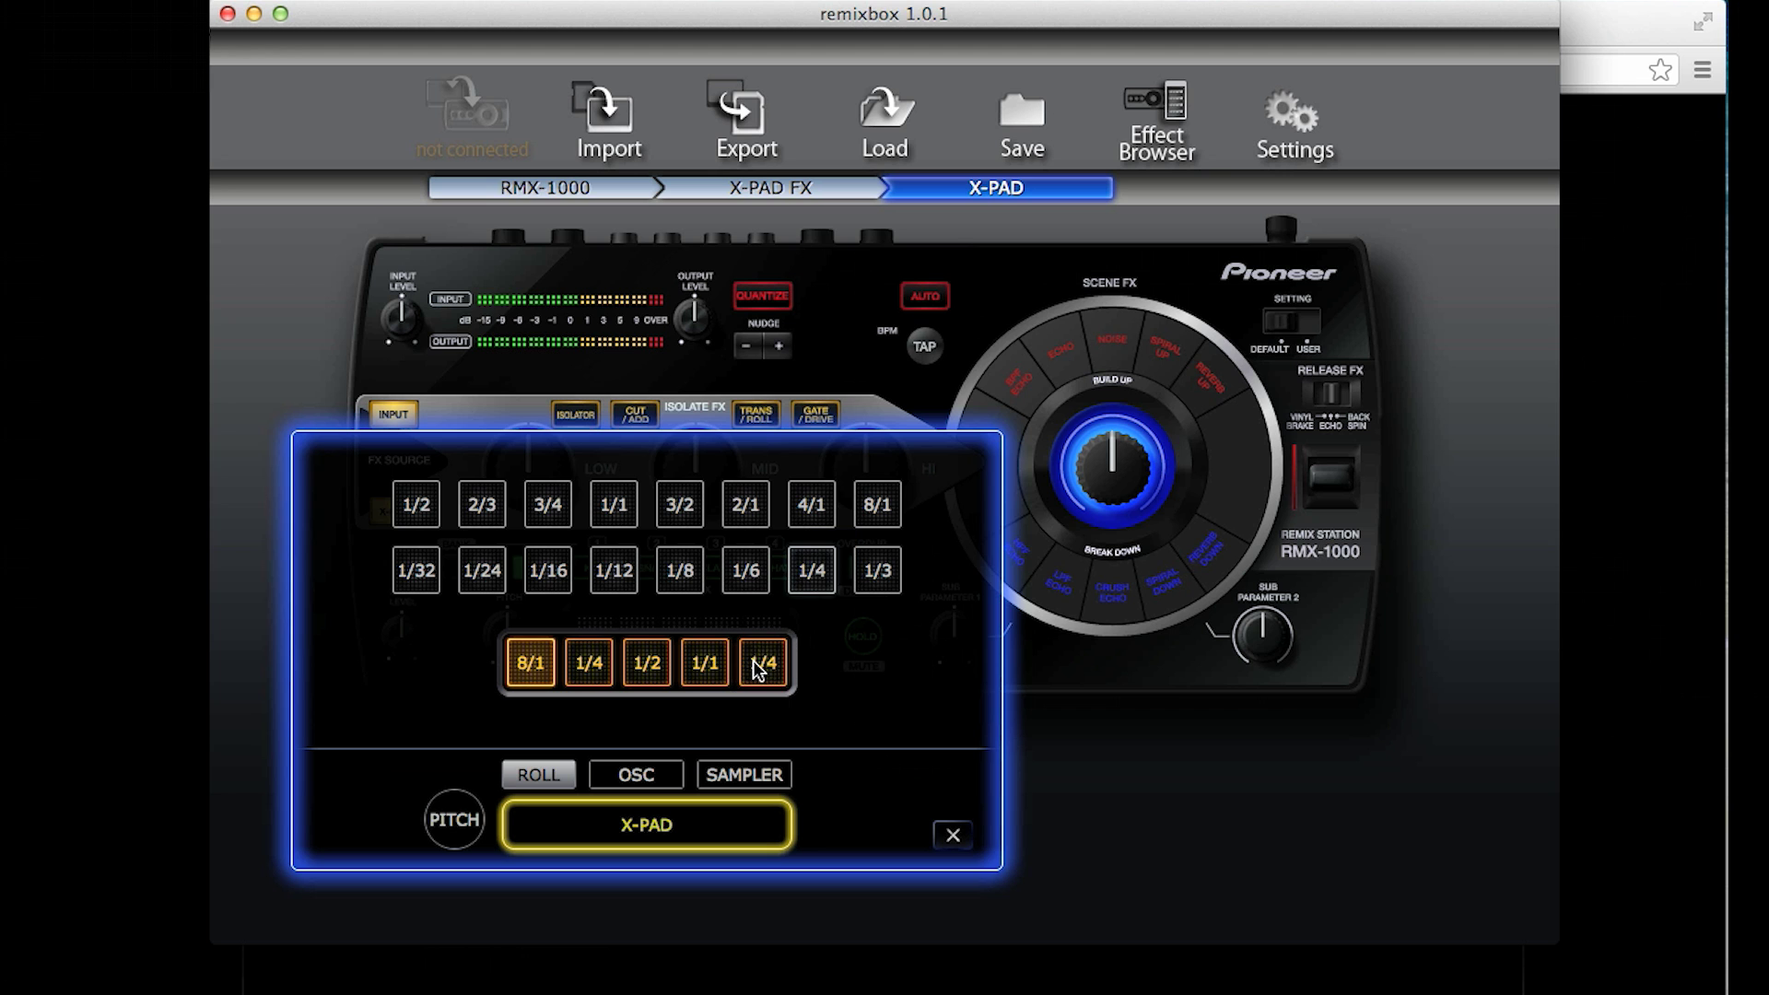
pyautogui.click(734, 777)
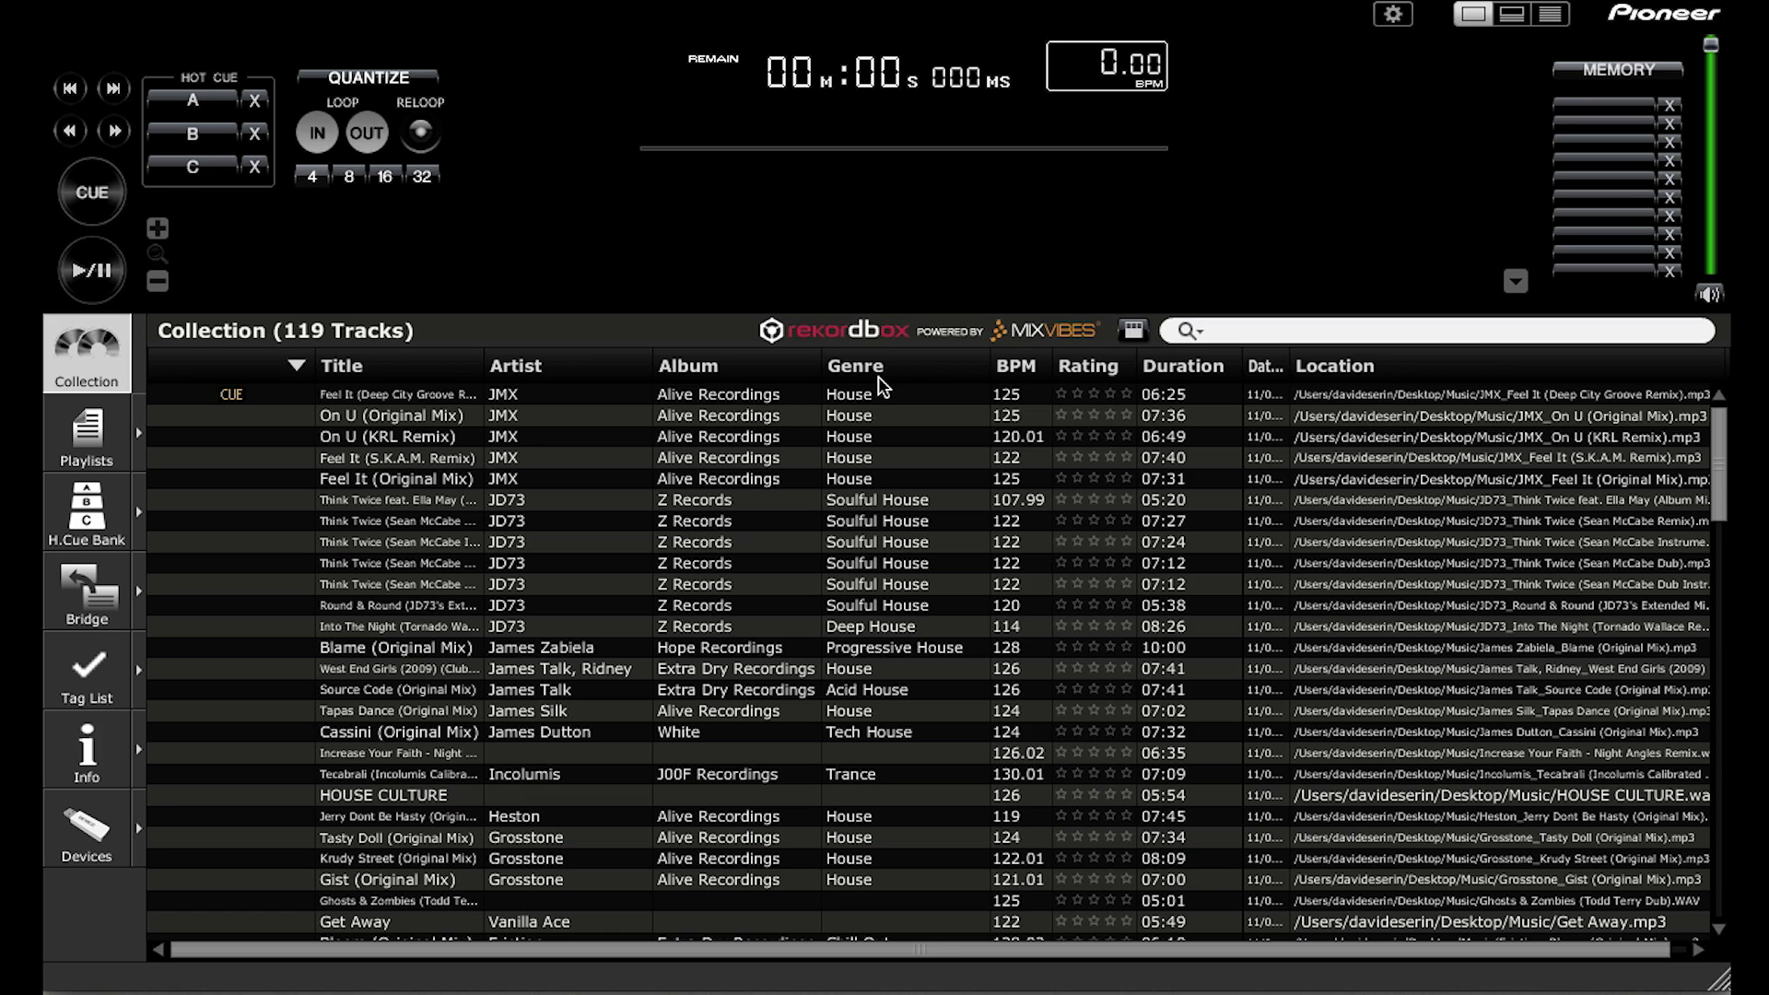
# - Load Feel It (Original Mix), set a loop and export it as the WAV file Kick_Loop
pyautogui.doubleClick(333, 480)
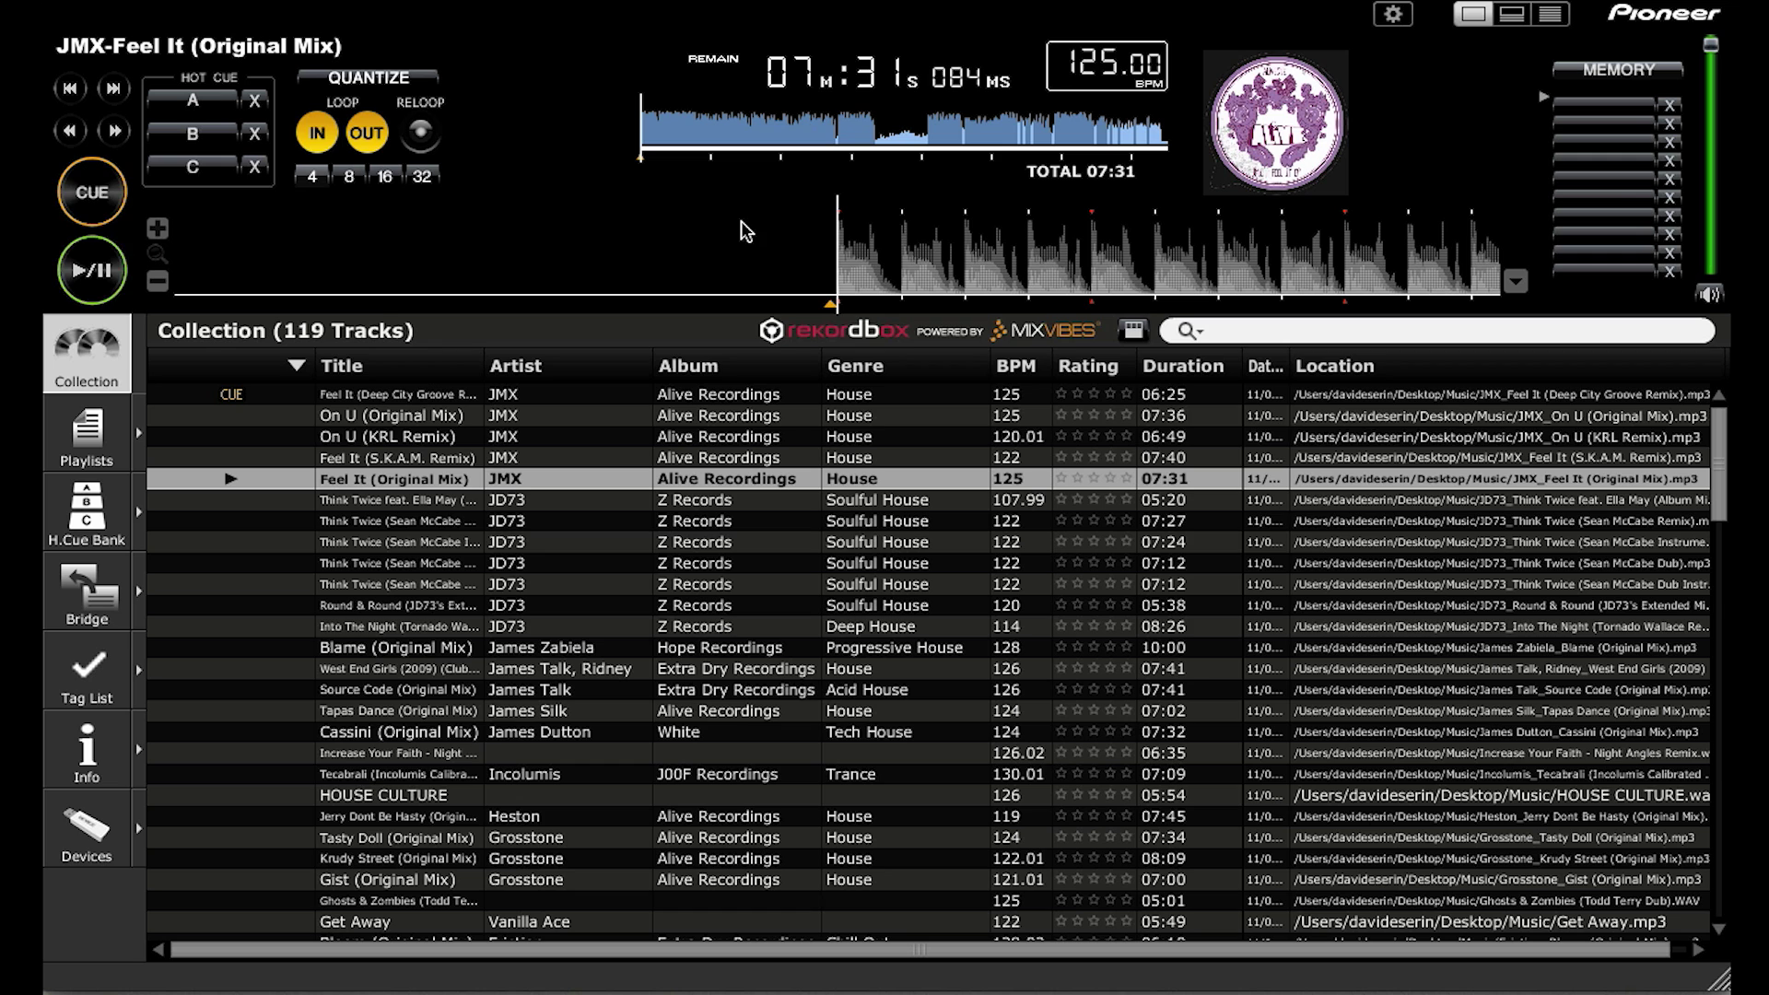
pyautogui.moveTo(798, 228); pyautogui.dragTo(734, 230)
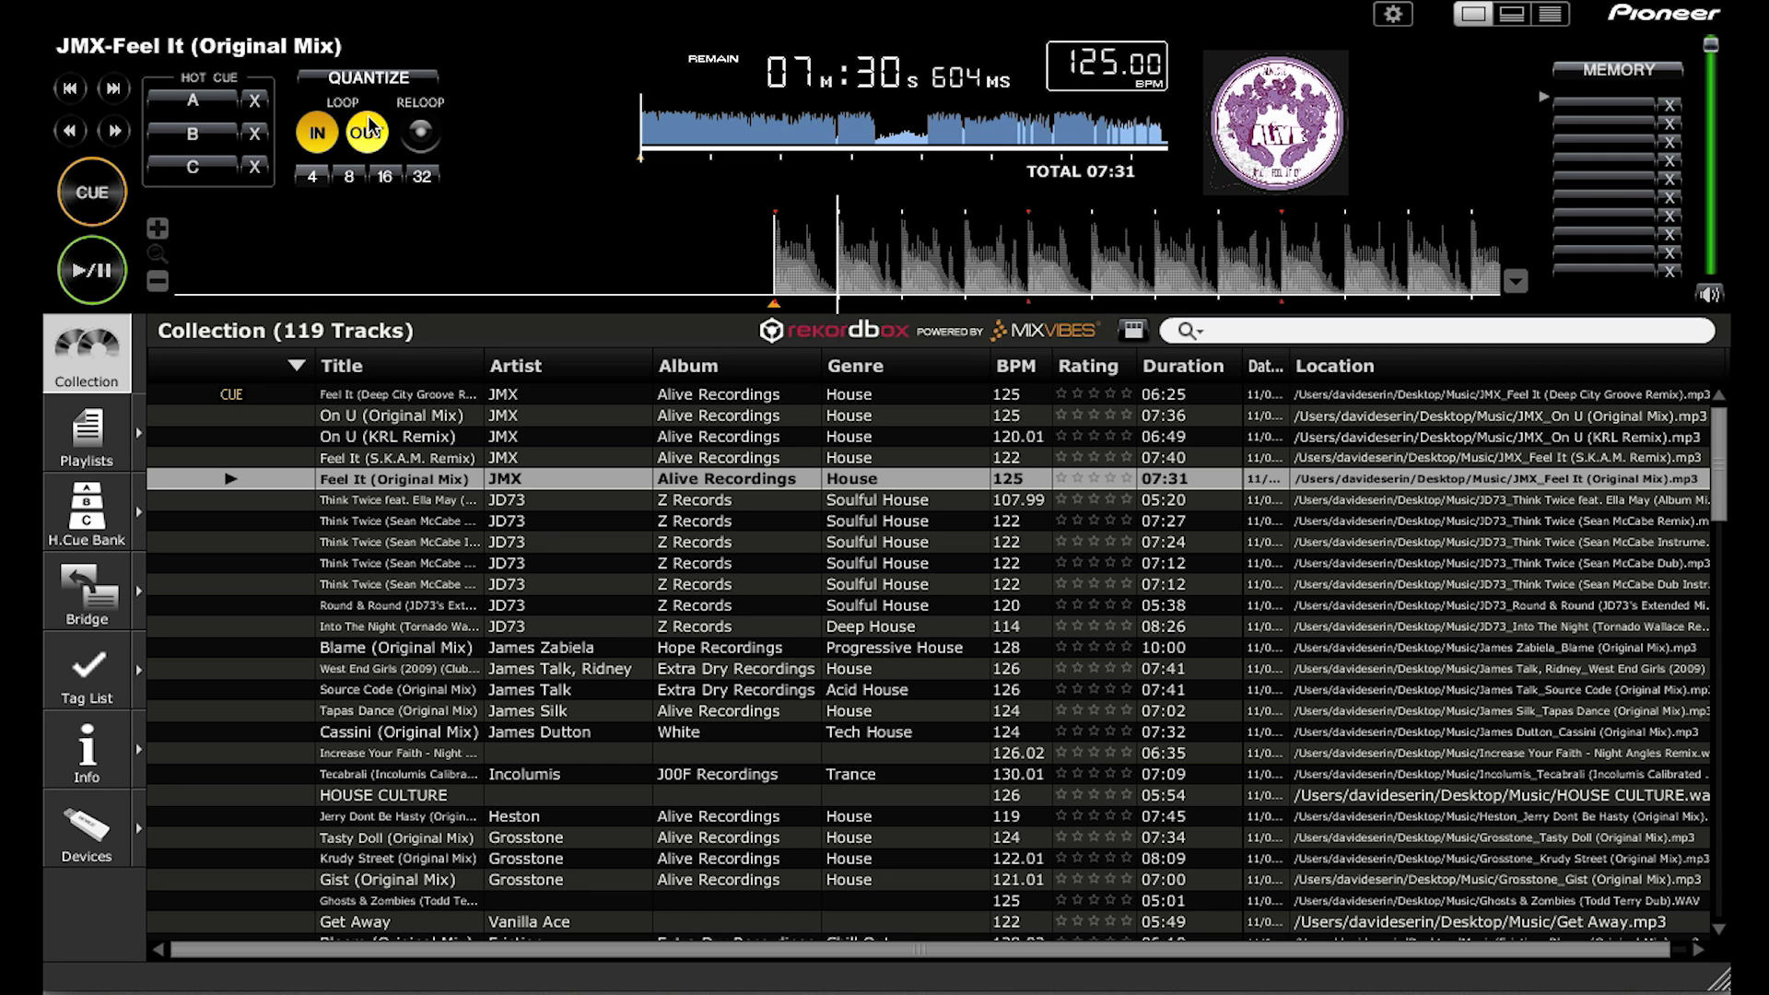
pyautogui.click(88, 290)
pyautogui.click(88, 281)
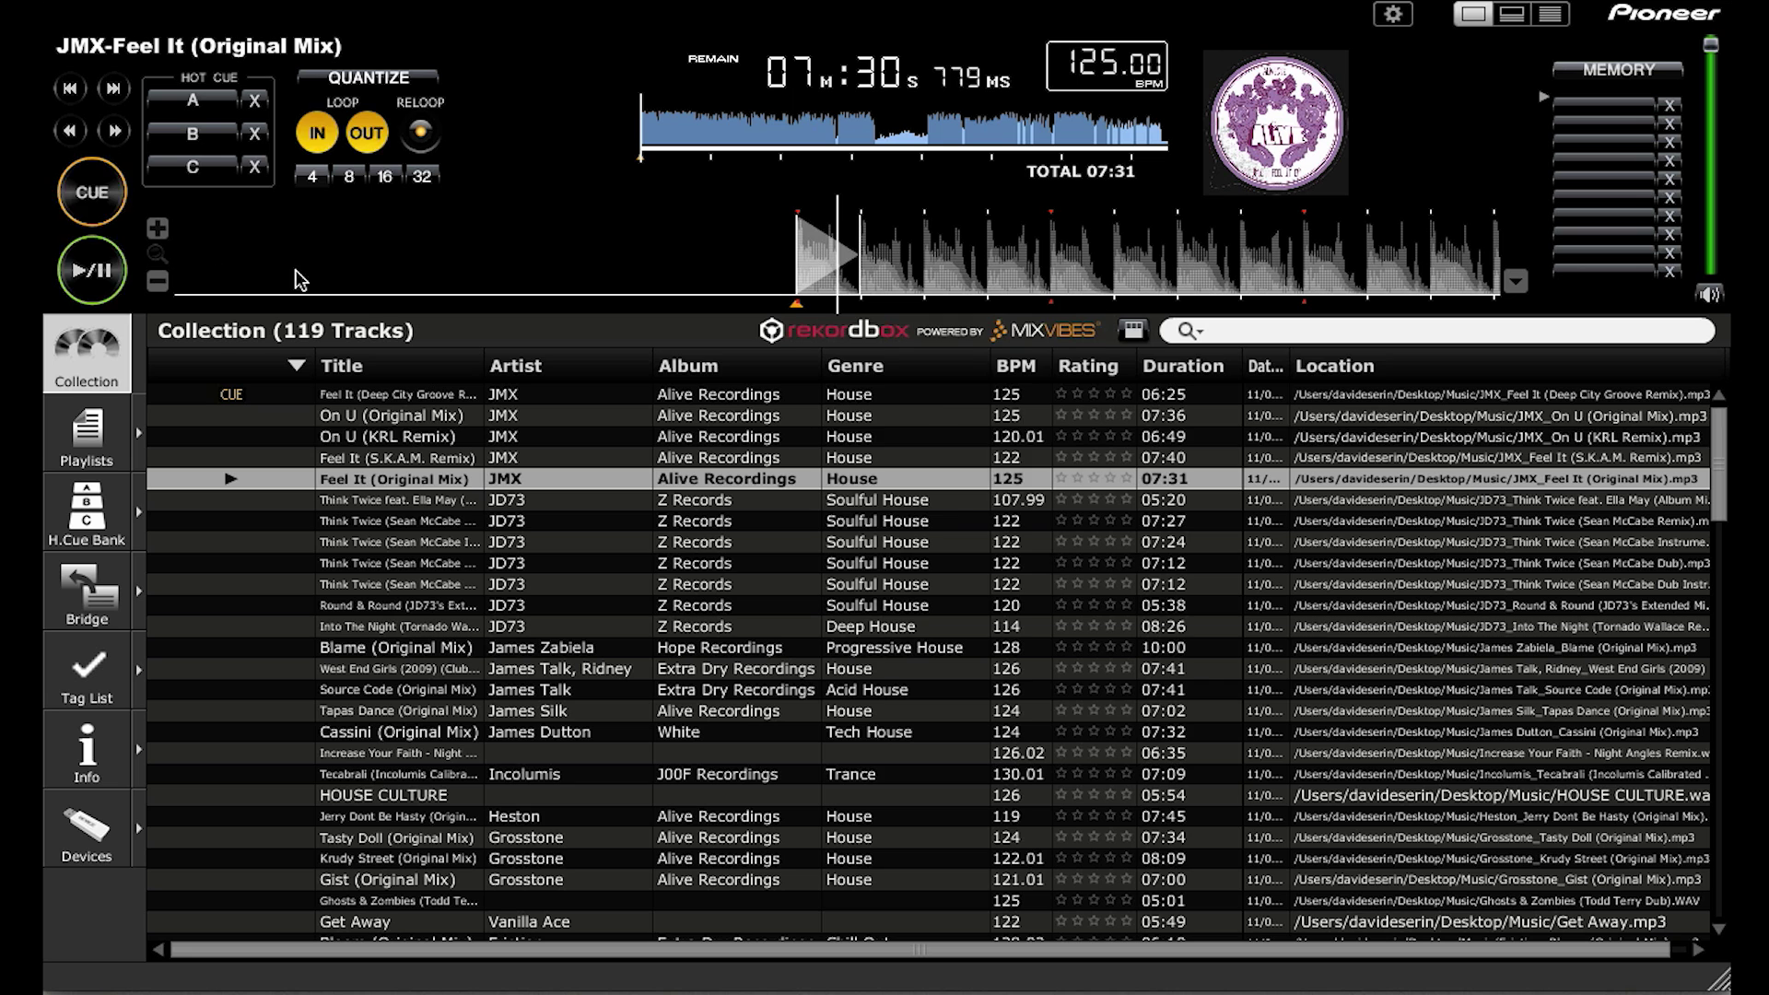
pyautogui.rightClick(834, 277)
pyautogui.click(946, 577)
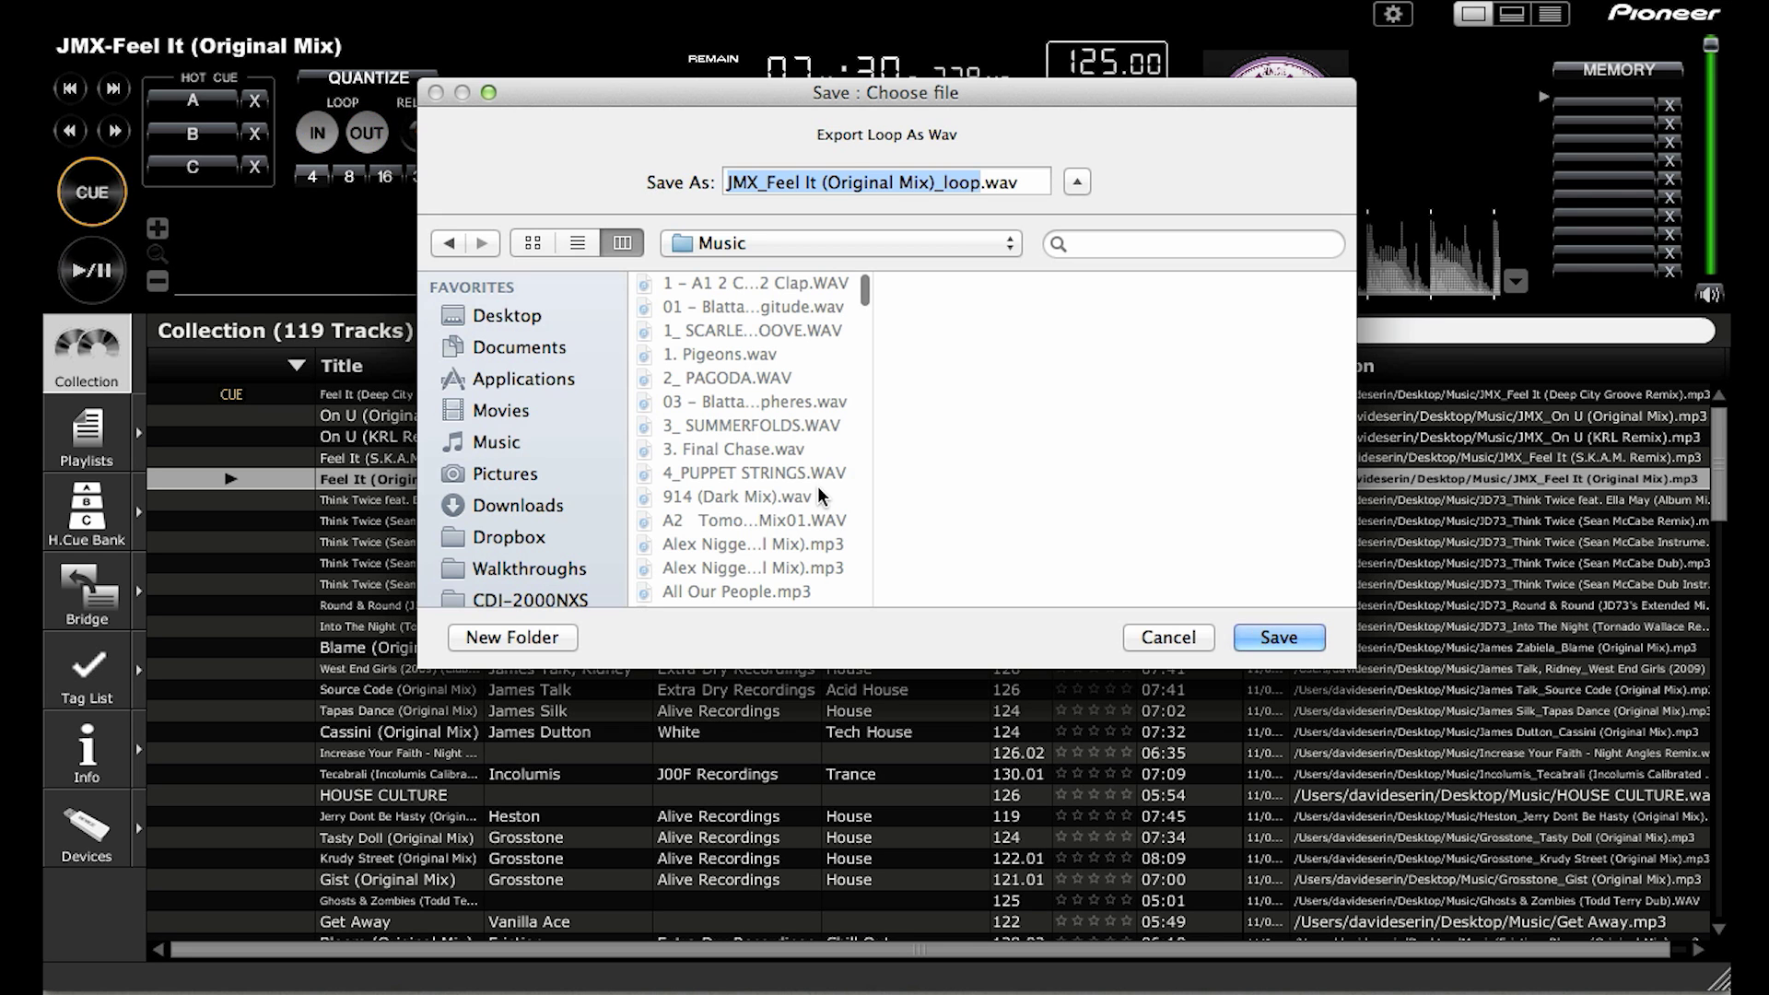
pyautogui.write('Kick')
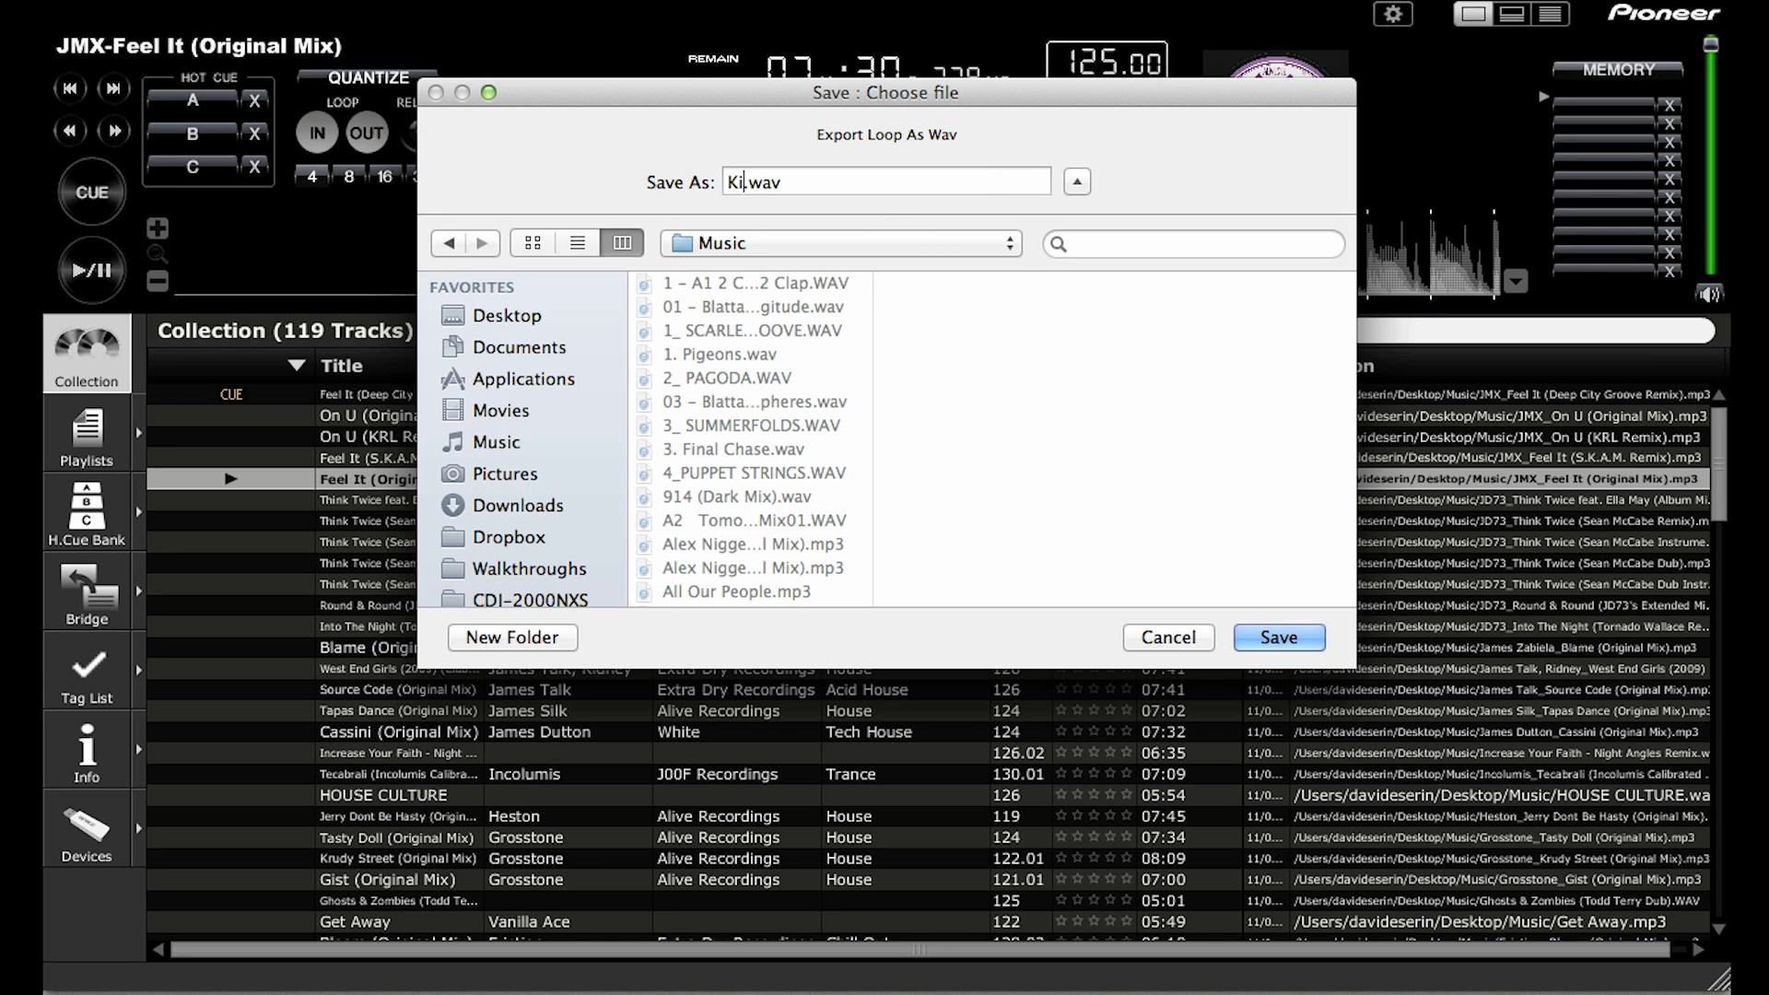
pyautogui.write('_Loop')
pyautogui.press('Return')
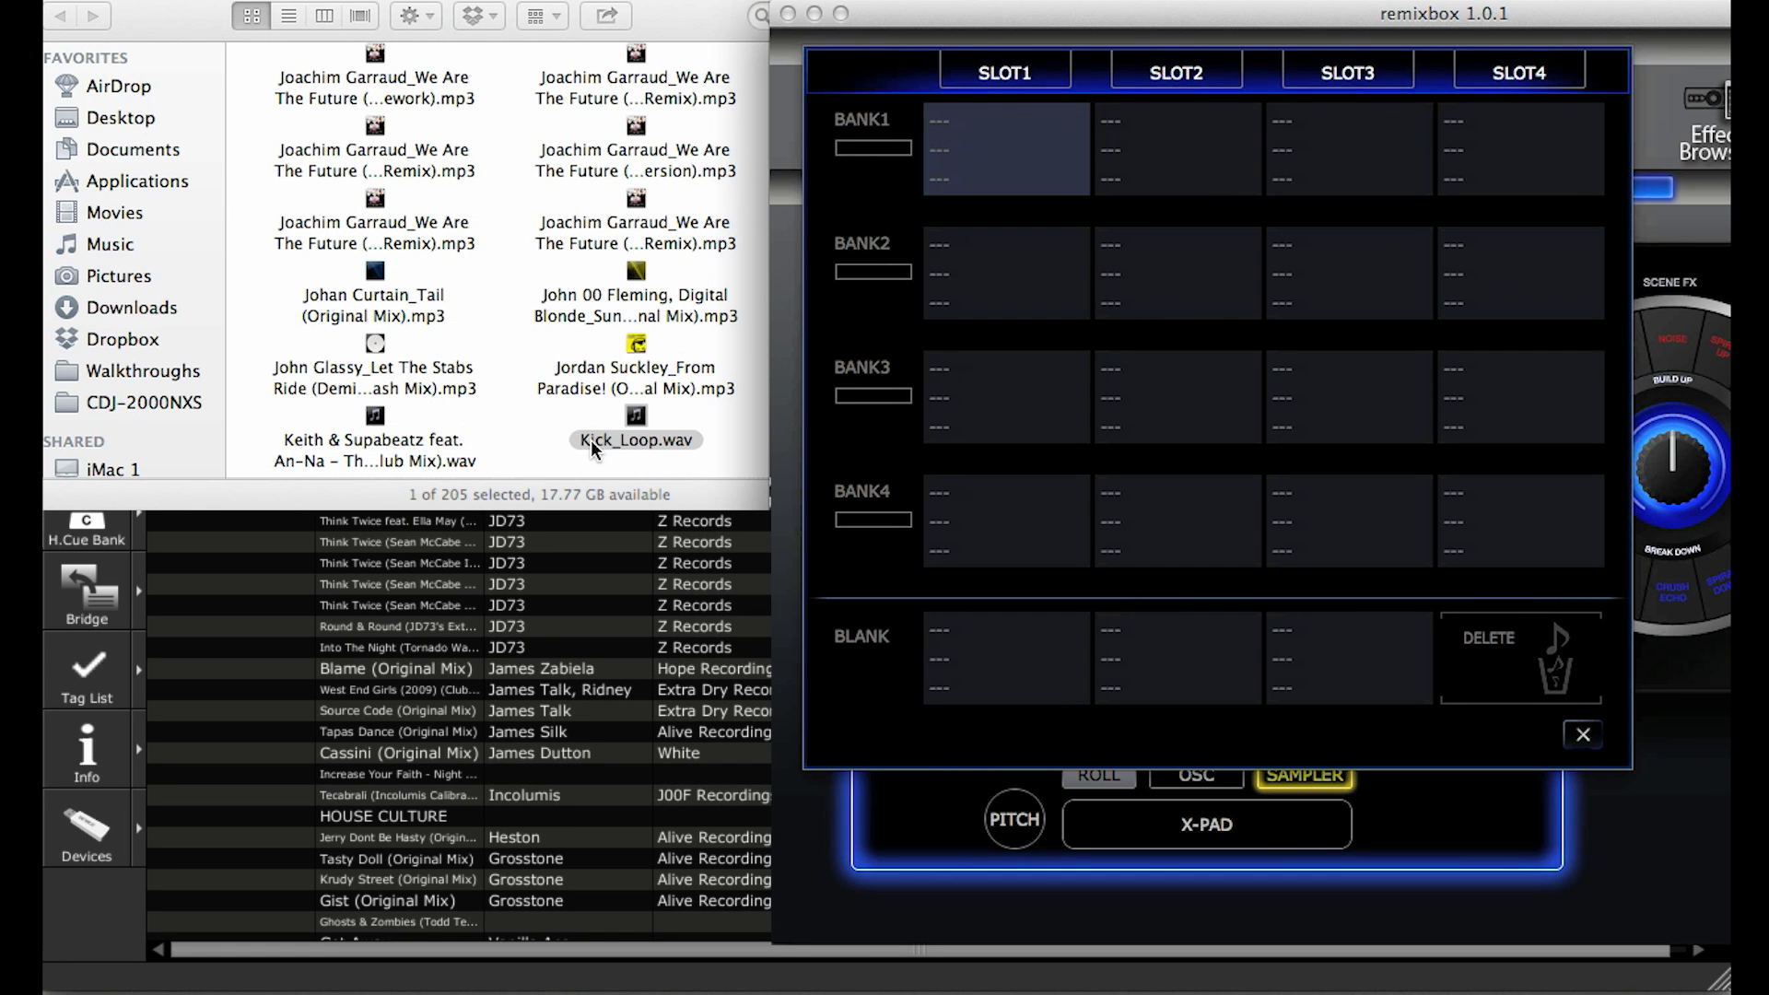
# - Drag Kick_Loop.wav from Finder into sampler Bank 1, Slot 1 as a 0.48-second one-shot
pyautogui.moveTo(592, 449); pyautogui.dragTo(983, 181)
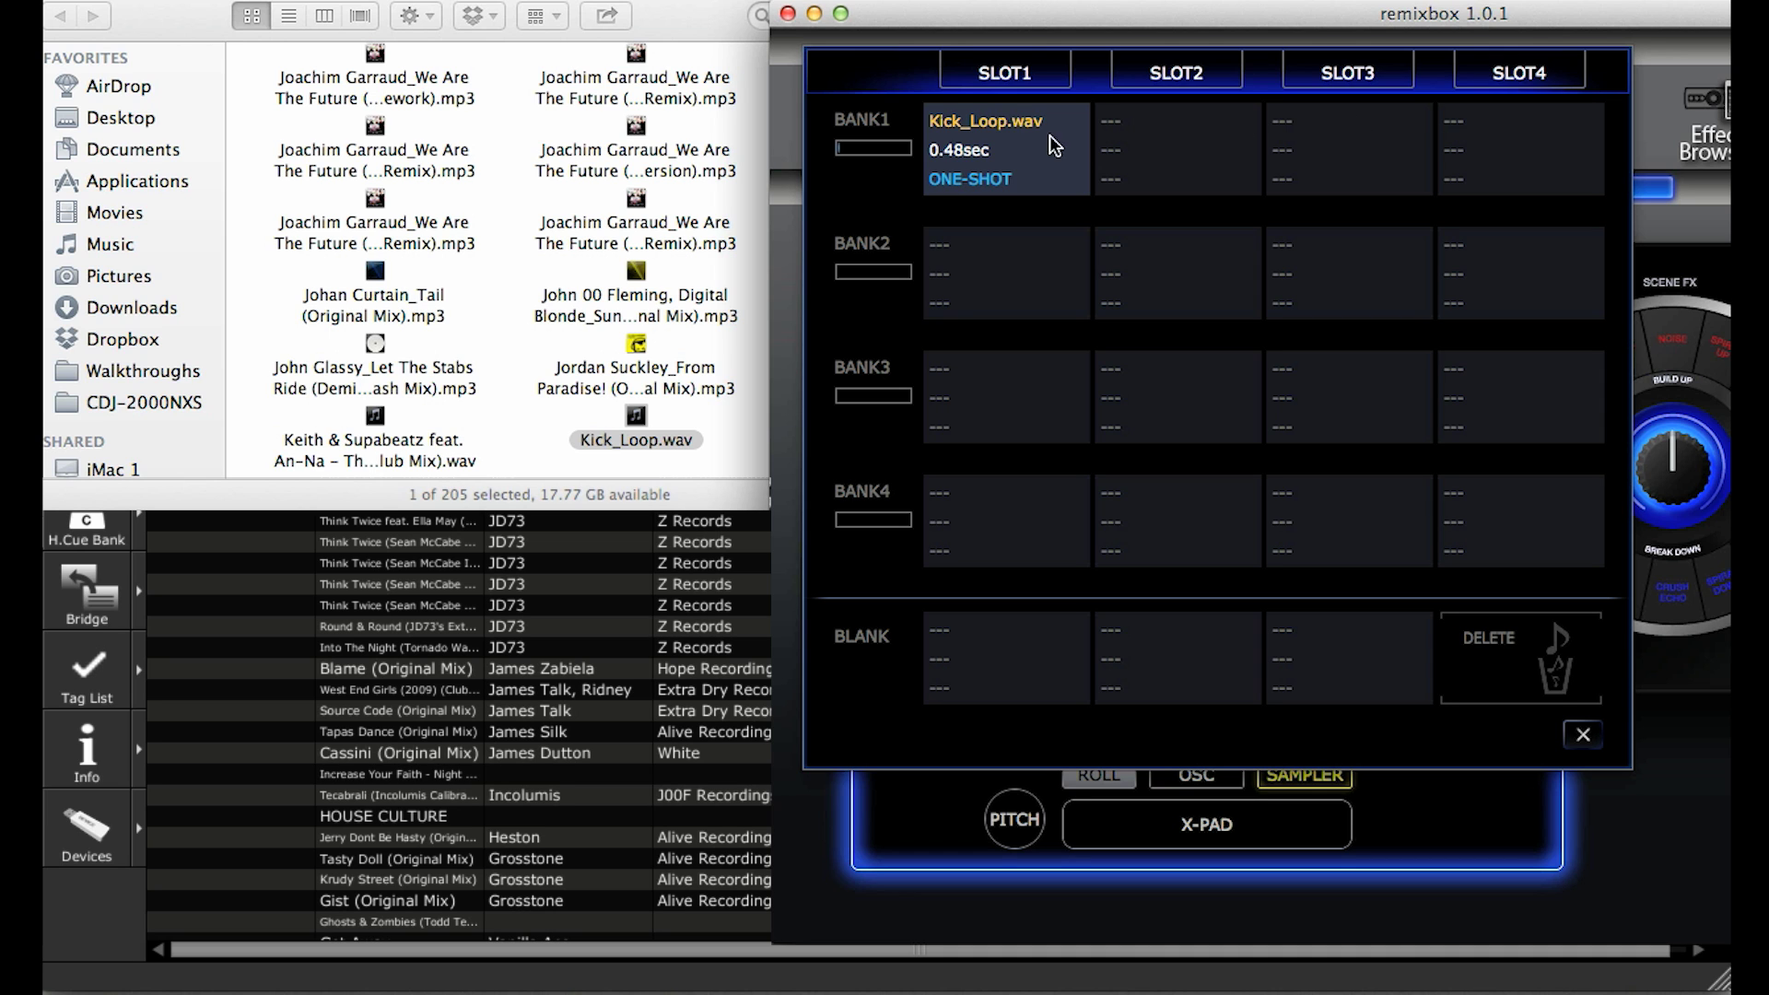
pyautogui.click(1000, 171)
# - In the Kick_Loop slot editor, make the sample loop and set its BPM to 122.00
pyautogui.click(1000, 171)
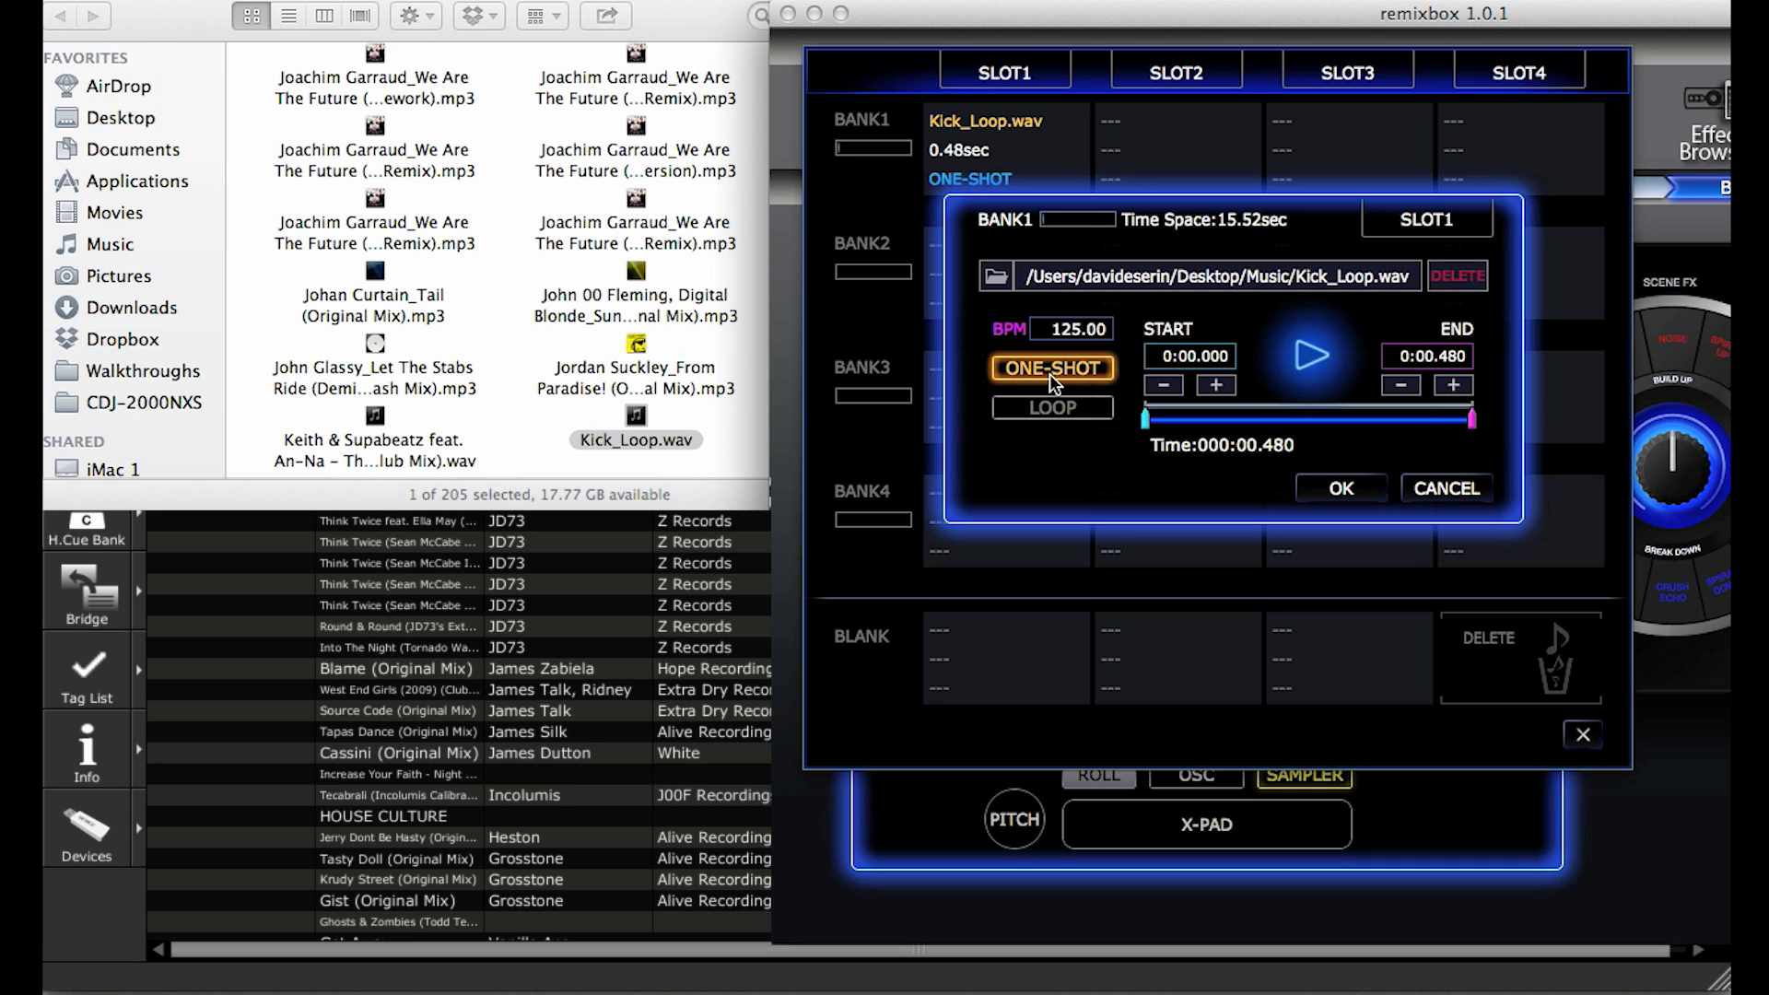
pyautogui.click(1050, 410)
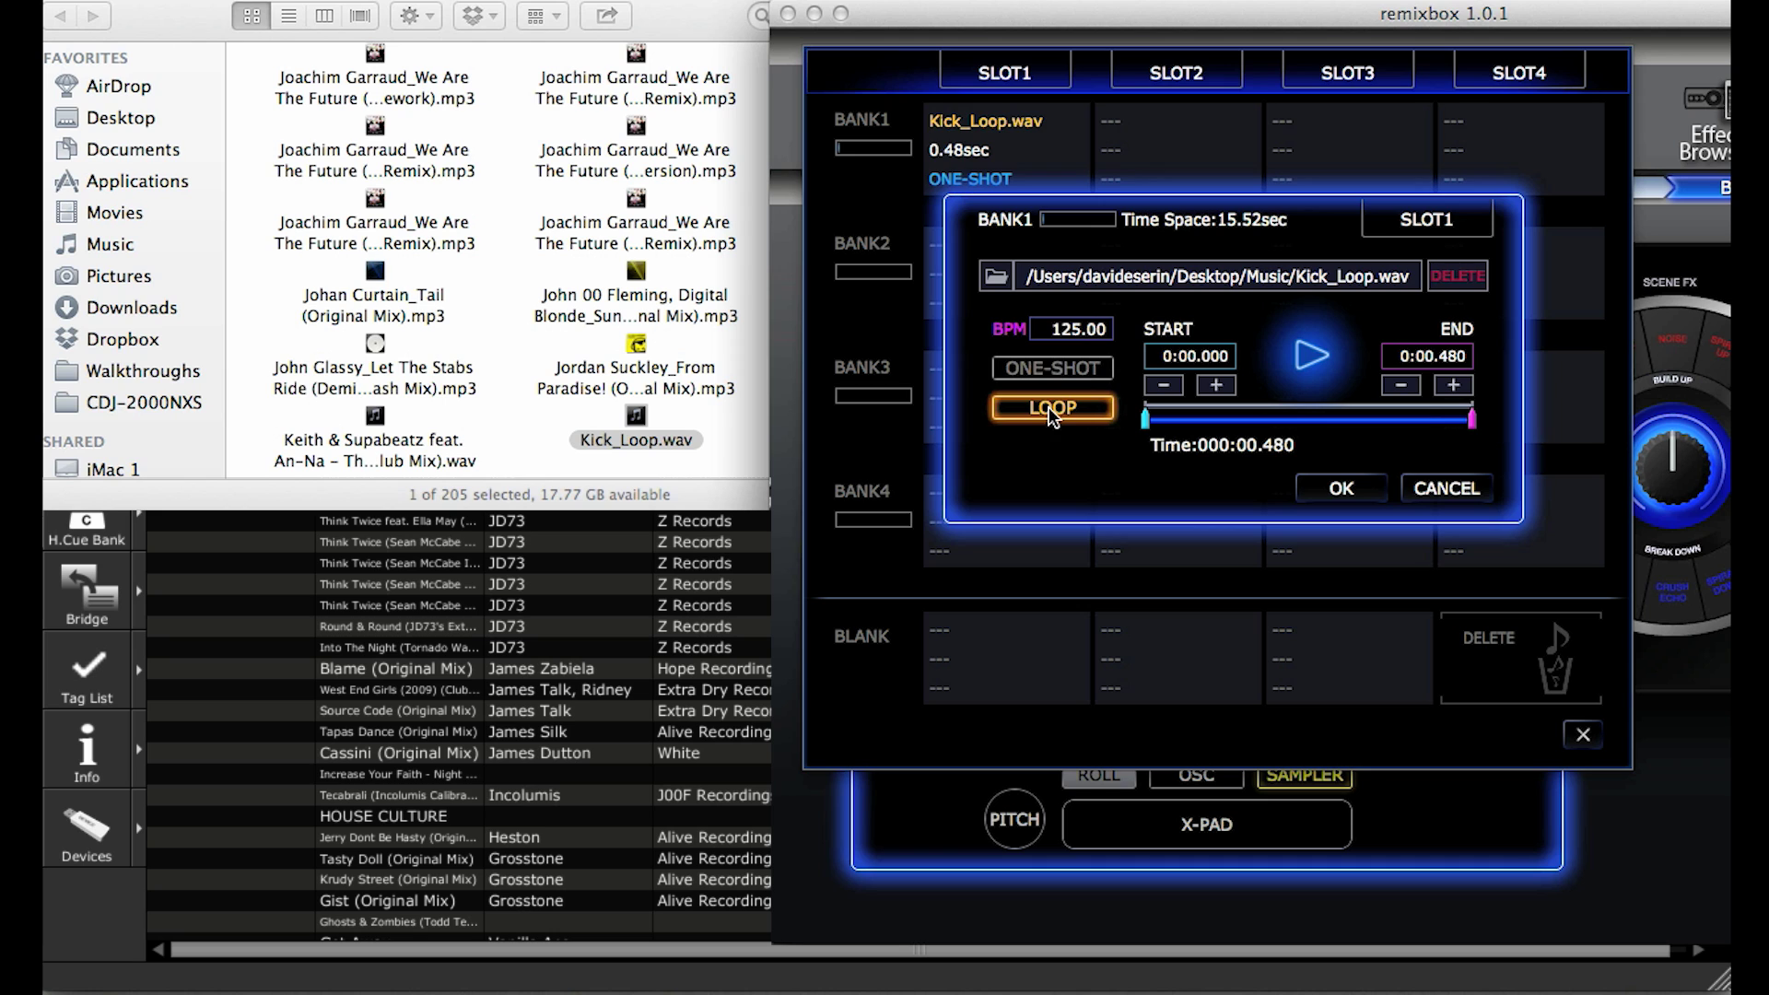
pyautogui.doubleClick(1067, 331)
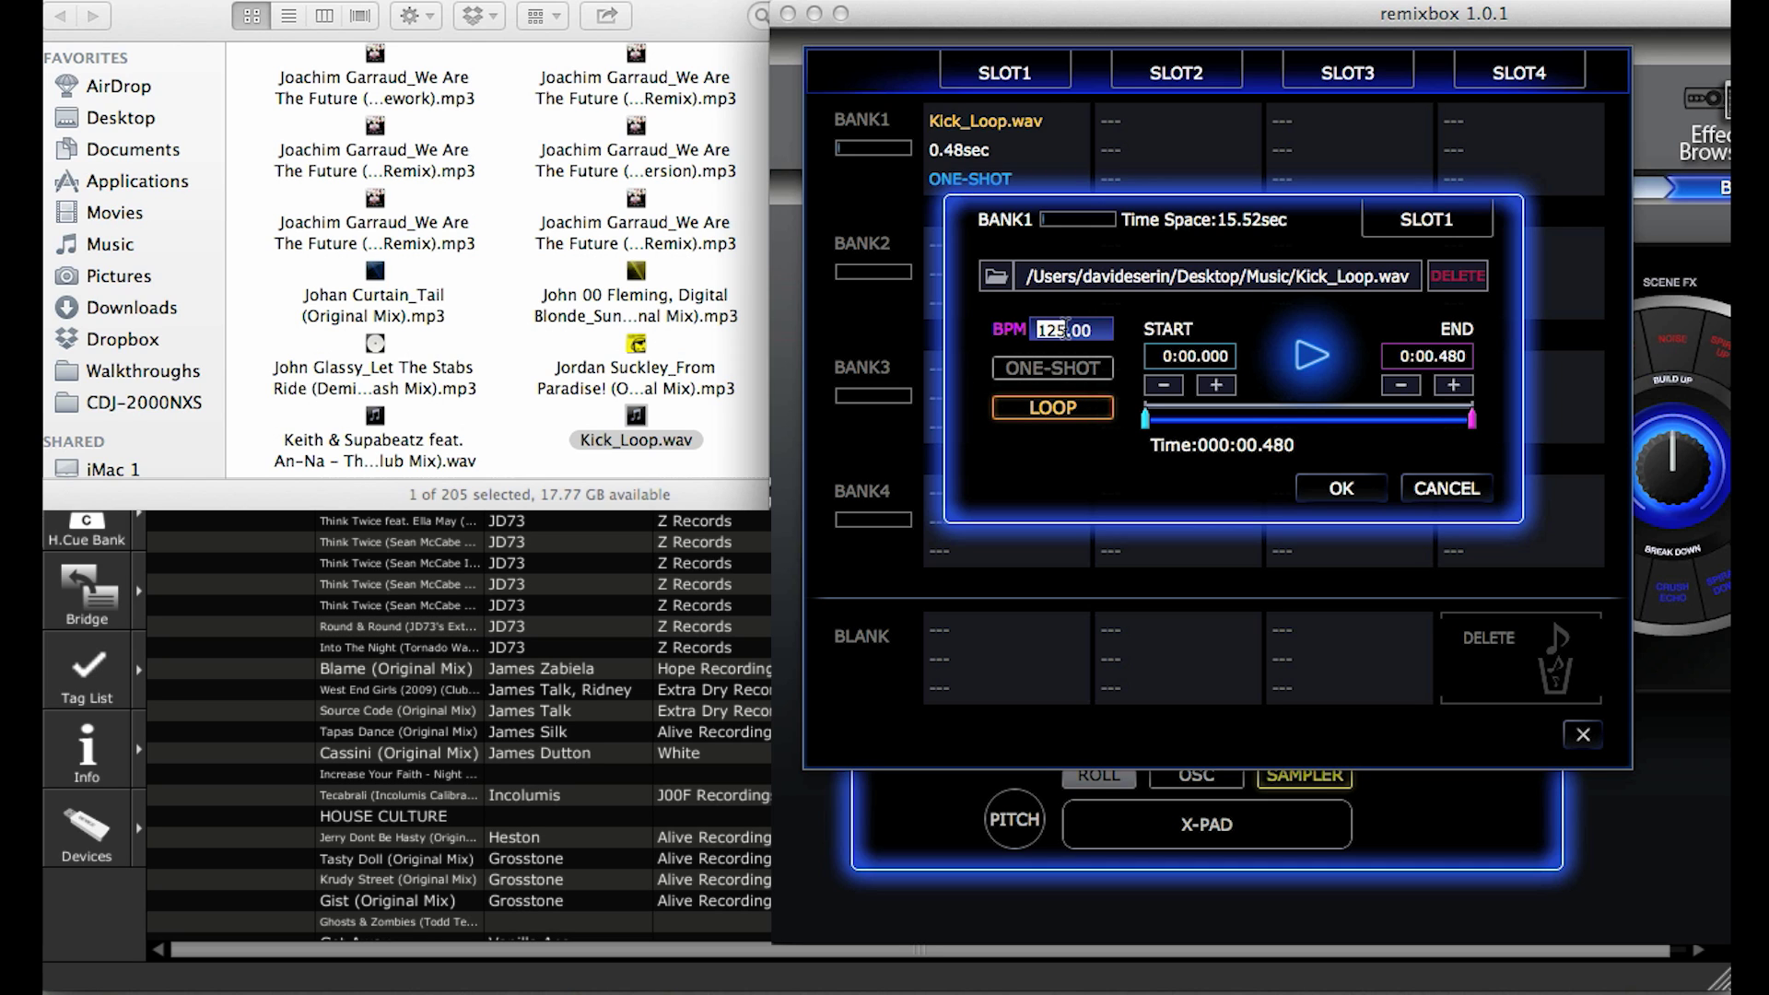
pyautogui.press('Left')
pyautogui.press('Delete')
pyautogui.write('1')
pyautogui.press('Return')
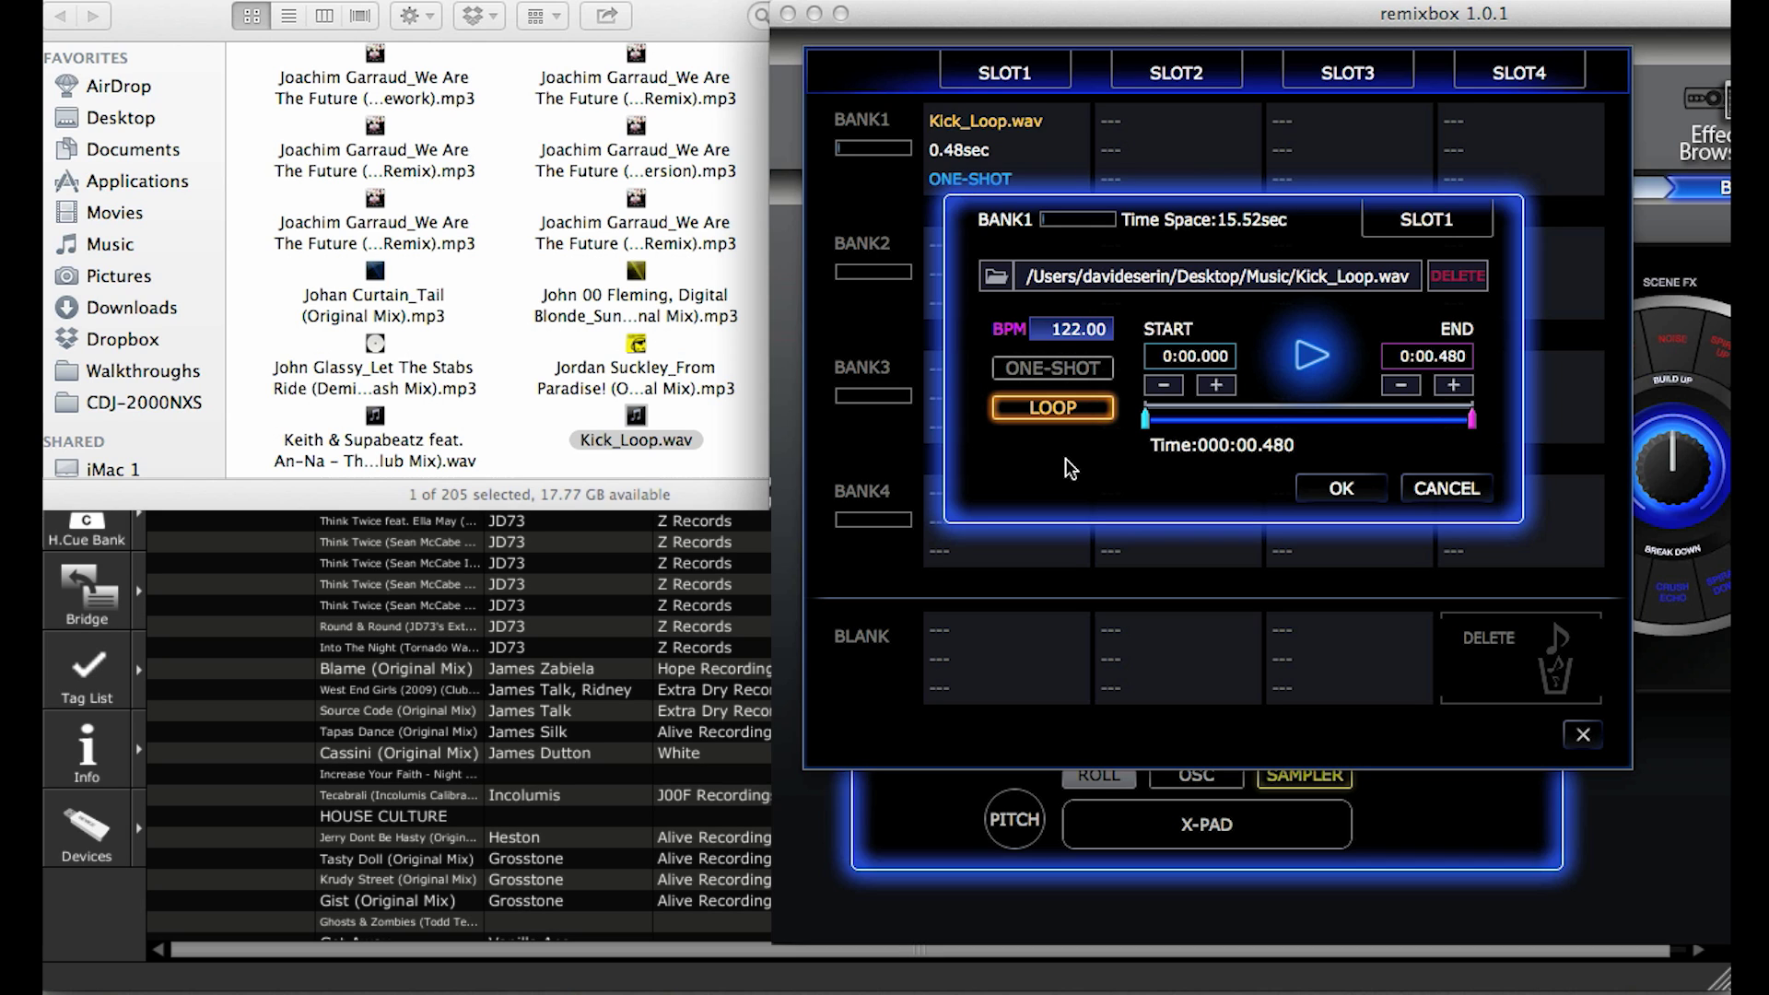
pyautogui.click(1064, 329)
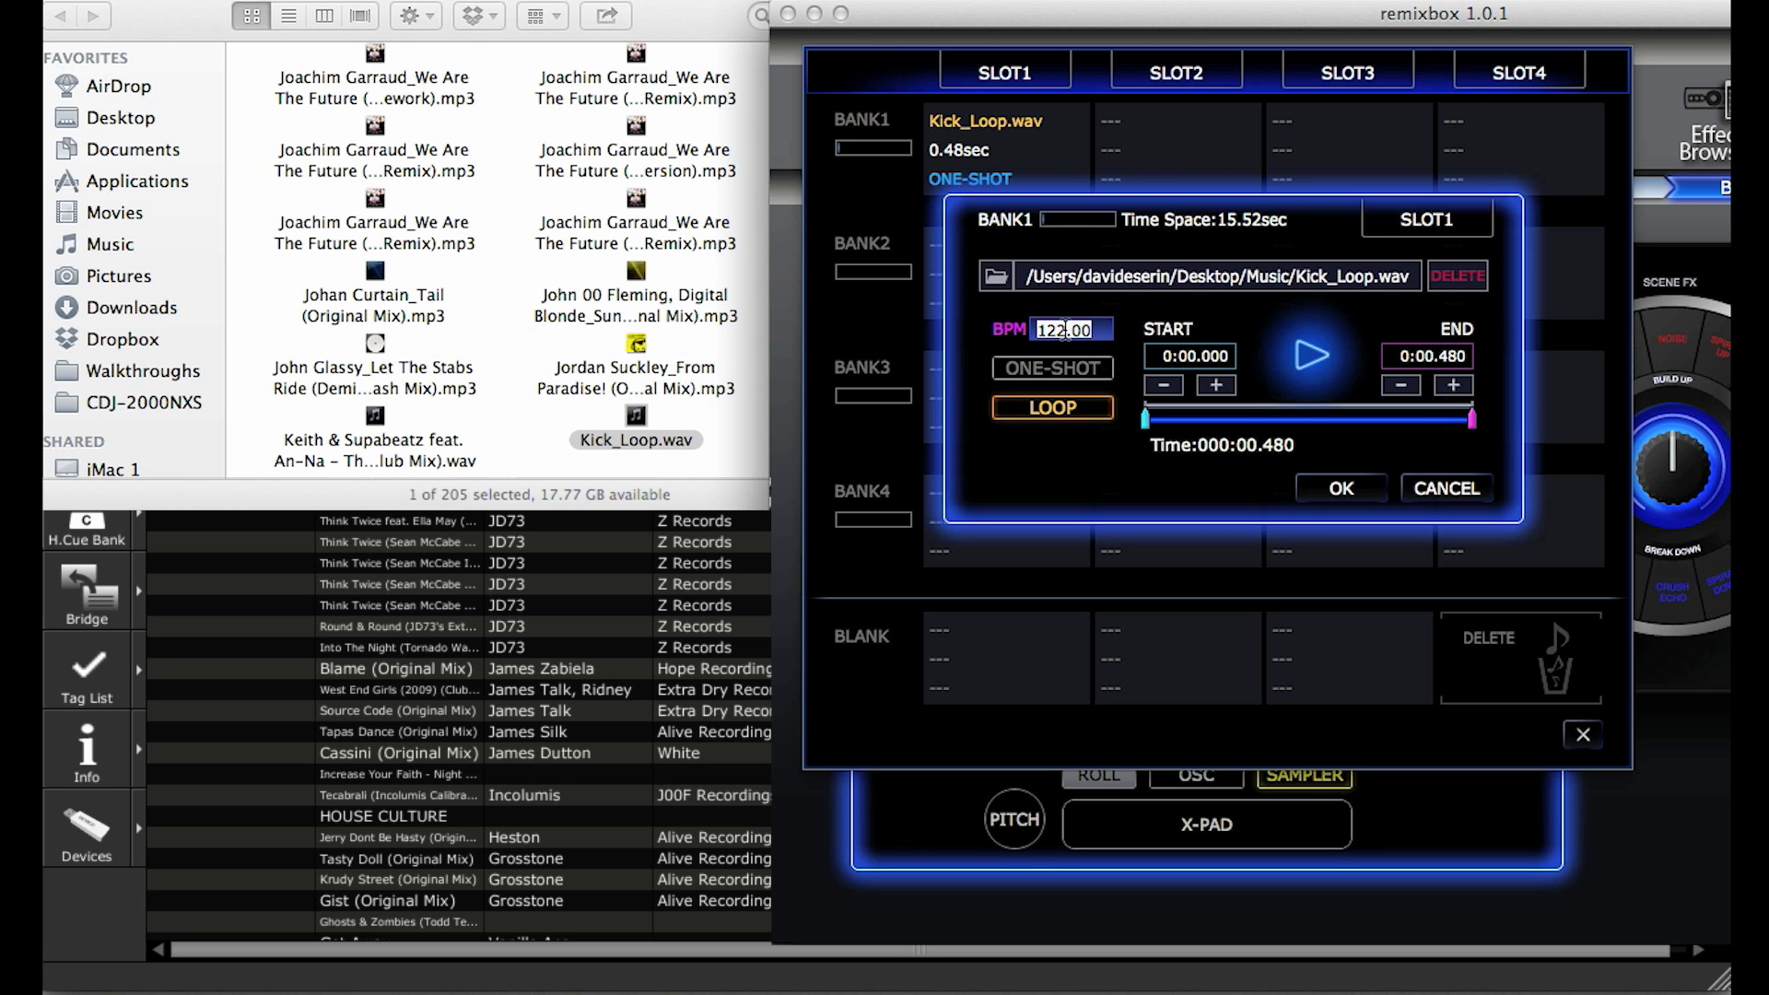
pyautogui.press('Return')
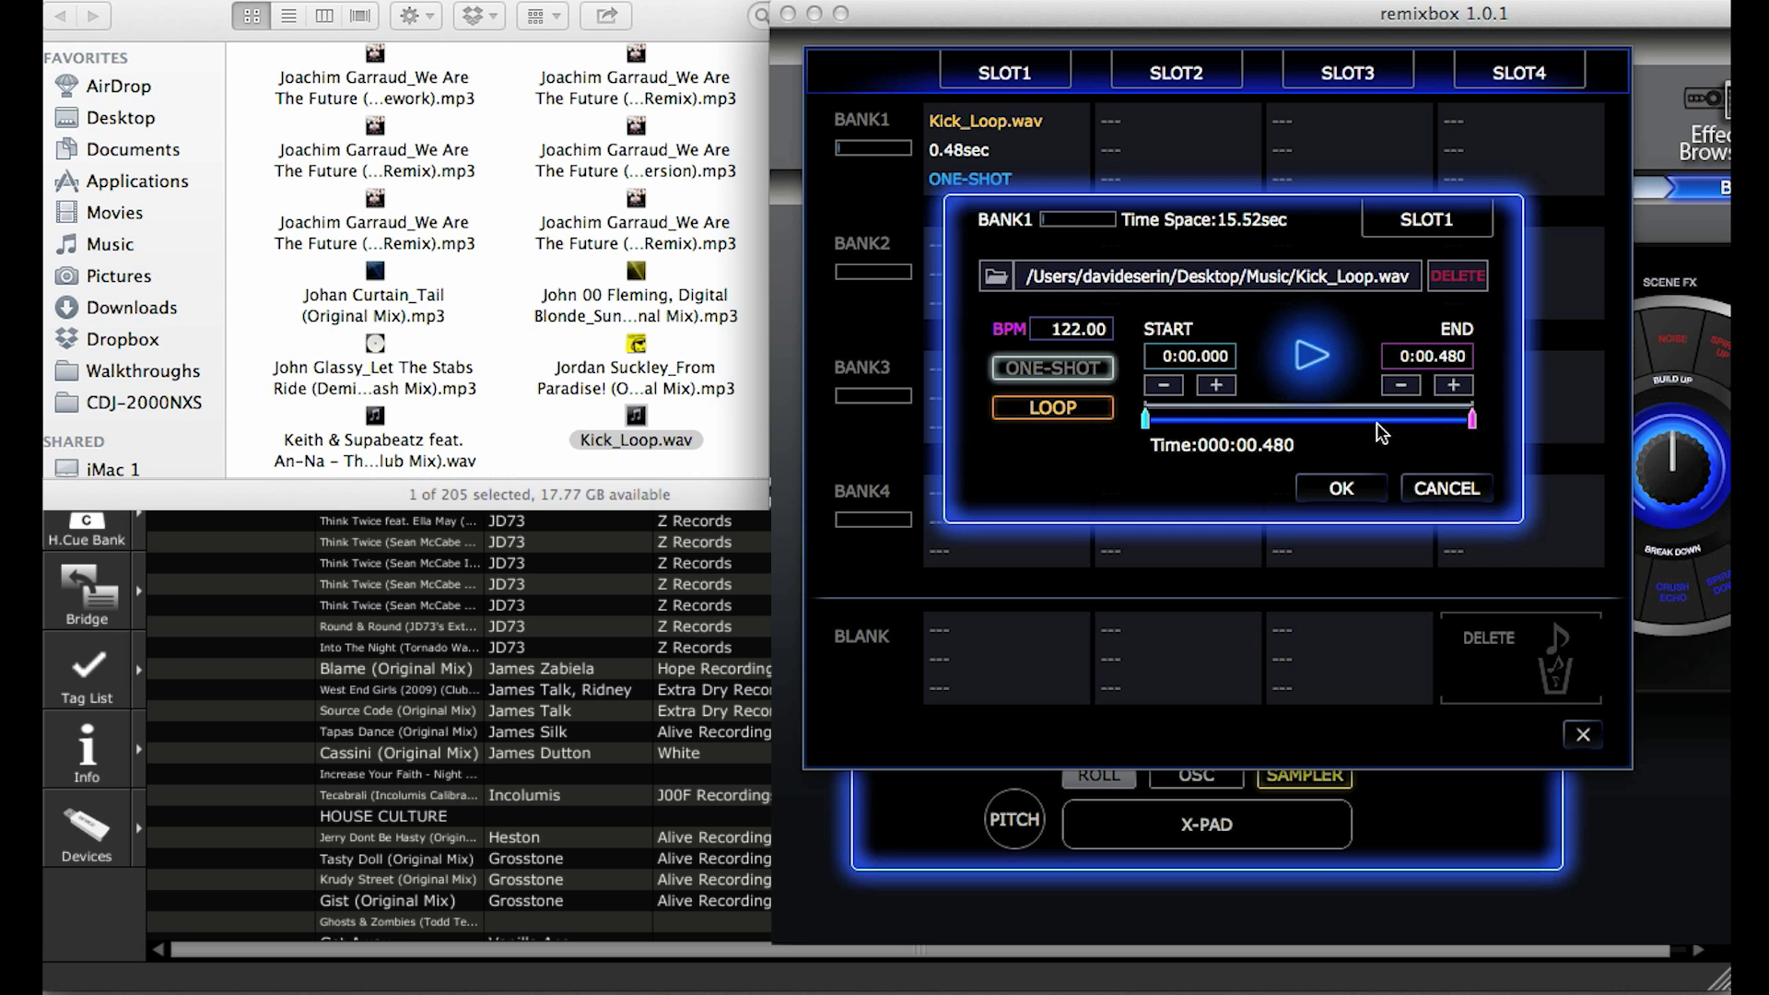
# - Trim the sample's END point to 0:00.470
pyautogui.moveTo(1474, 423)
pyautogui.mouseDown()
pyautogui.moveTo(1413, 422)
pyautogui.moveTo(1477, 419)
pyautogui.mouseUp()
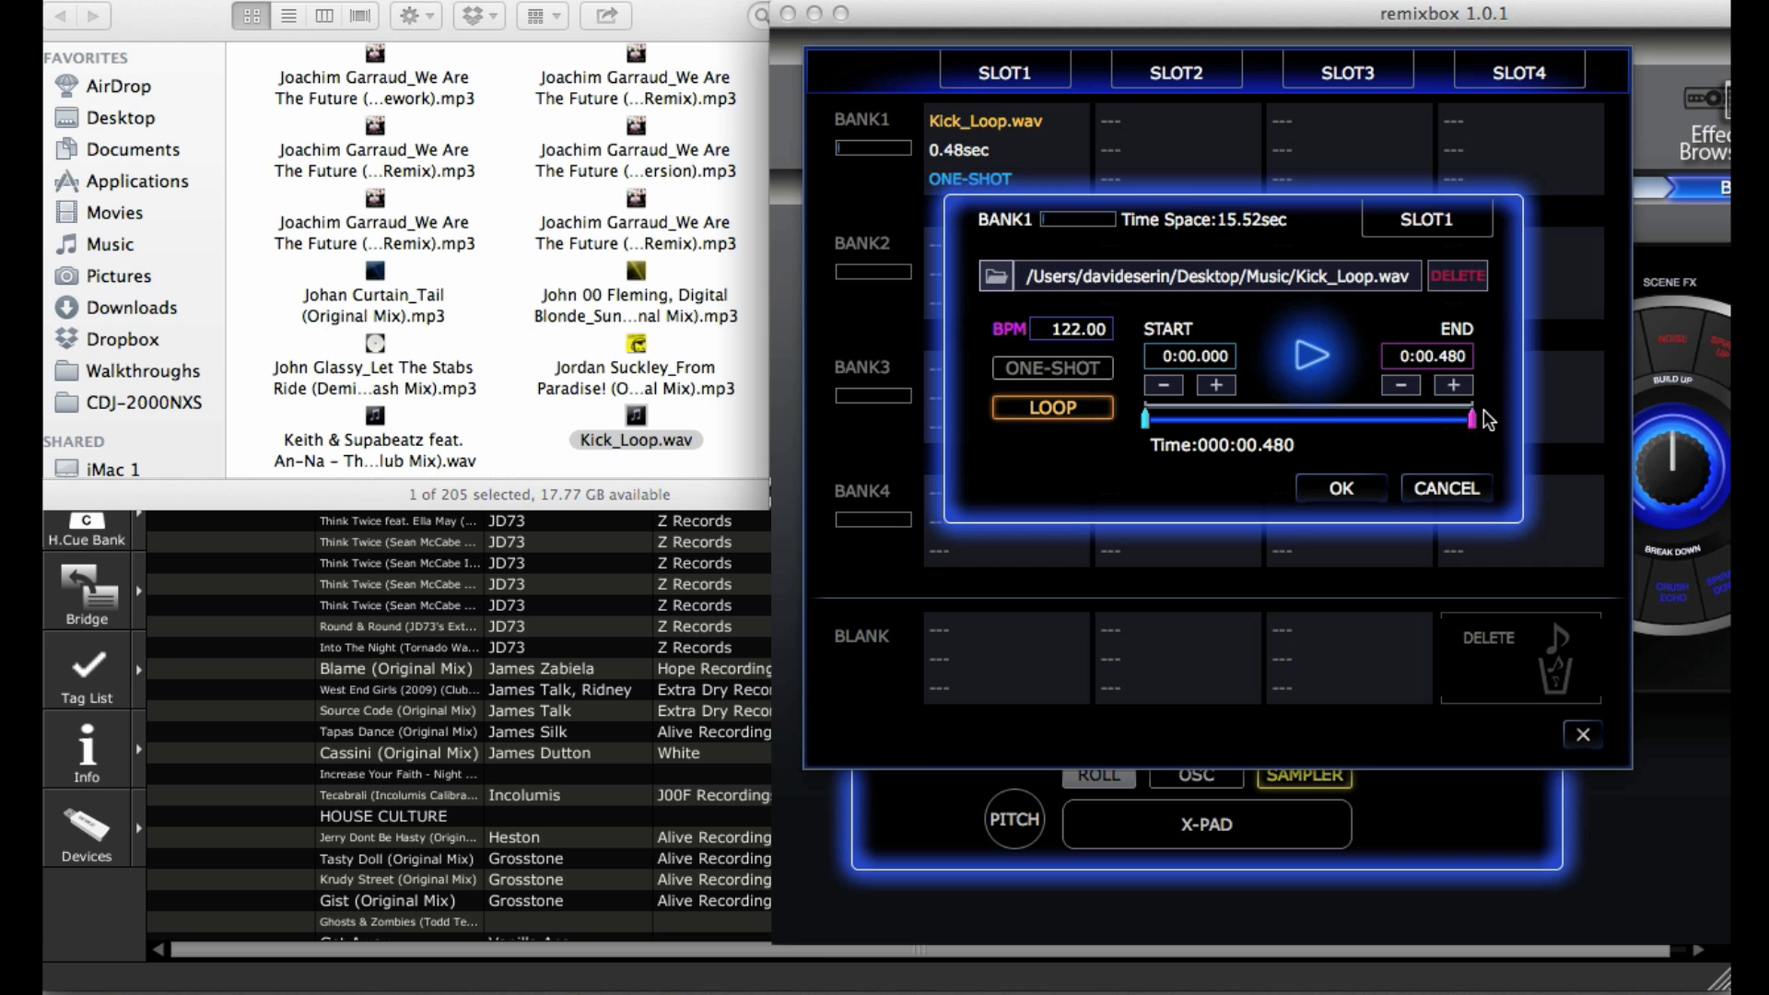
pyautogui.click(1400, 385)
pyautogui.click(1400, 385)
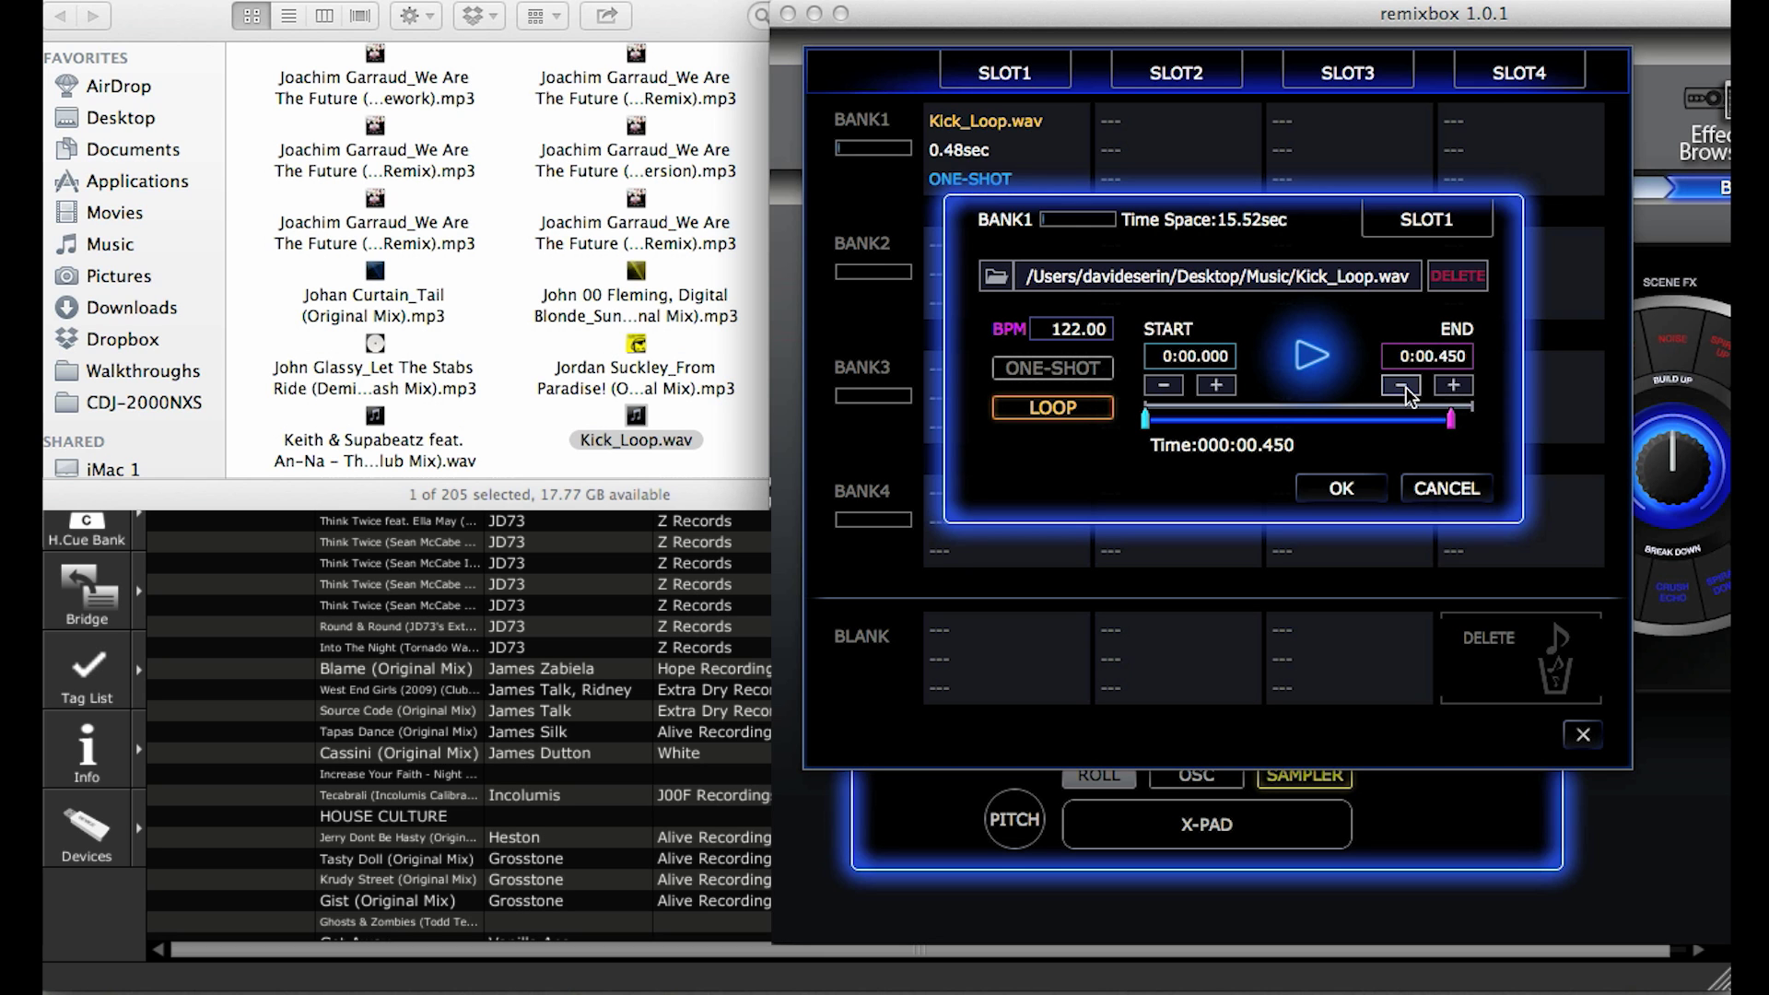
pyautogui.click(1453, 387)
pyautogui.click(1454, 357)
pyautogui.press('BackSpace')
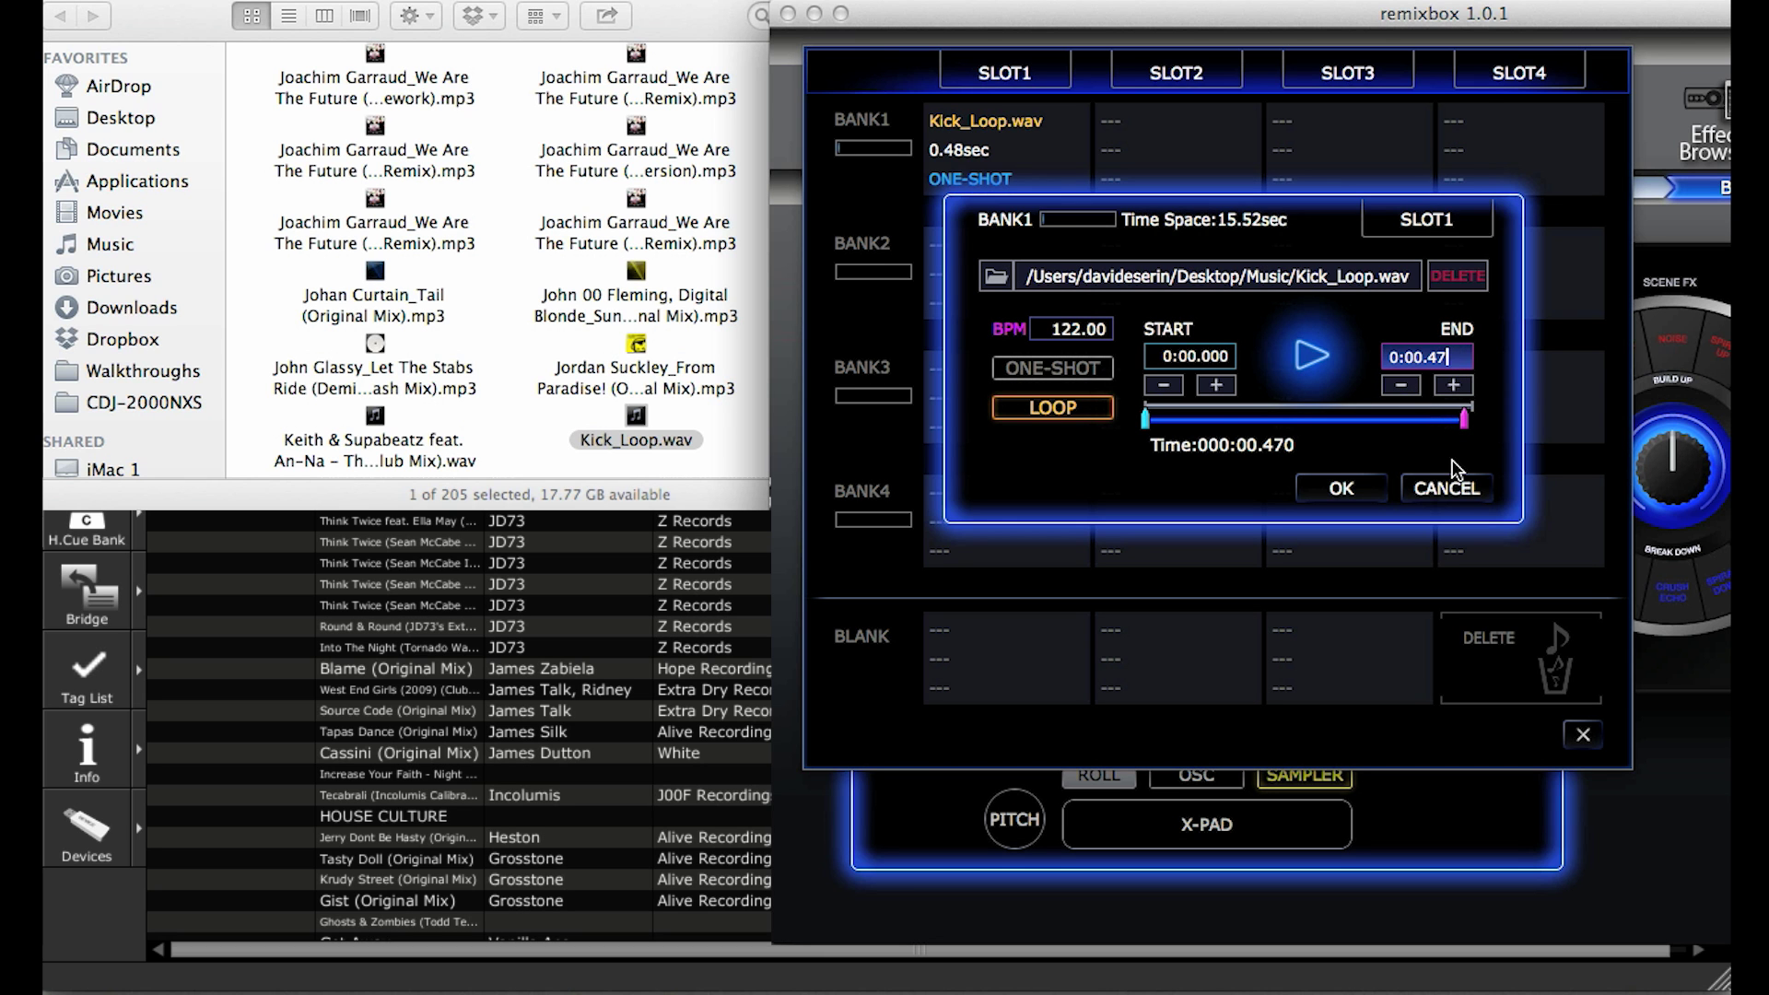
pyautogui.press('Return')
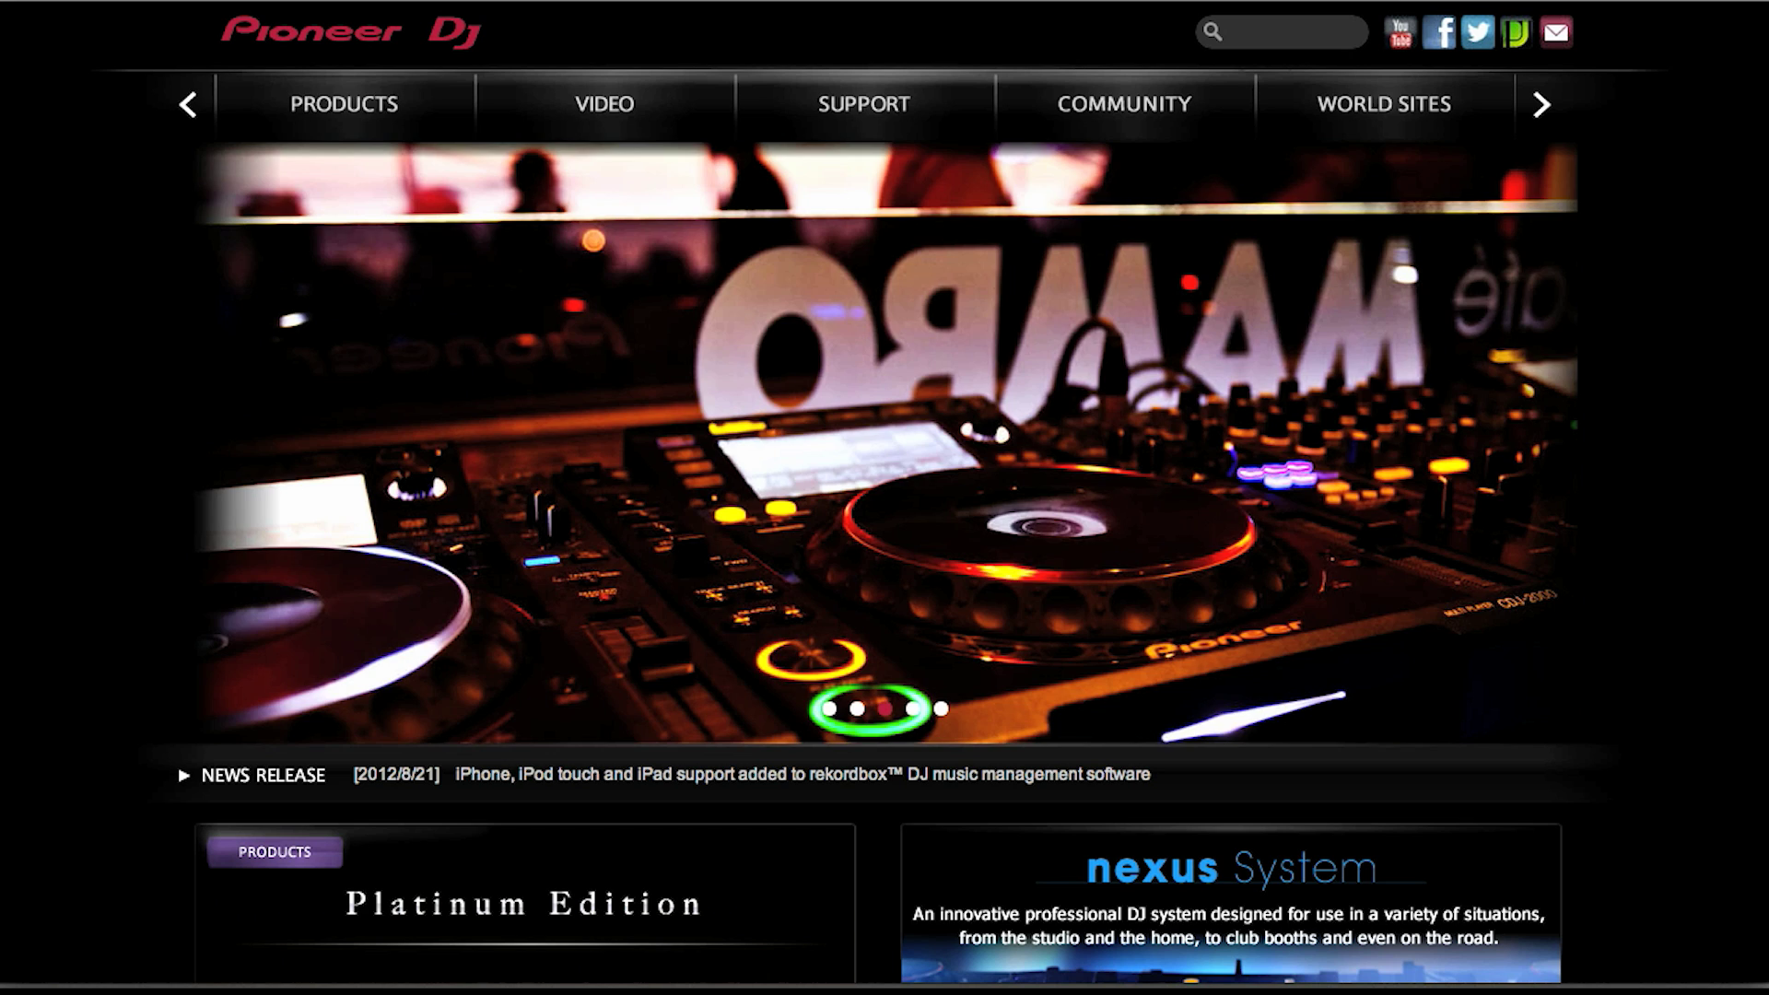
# - Go to the Remix Station/Effector products page and fill the serial number field for RMX-1000 samples
pyautogui.moveTo(342, 108)
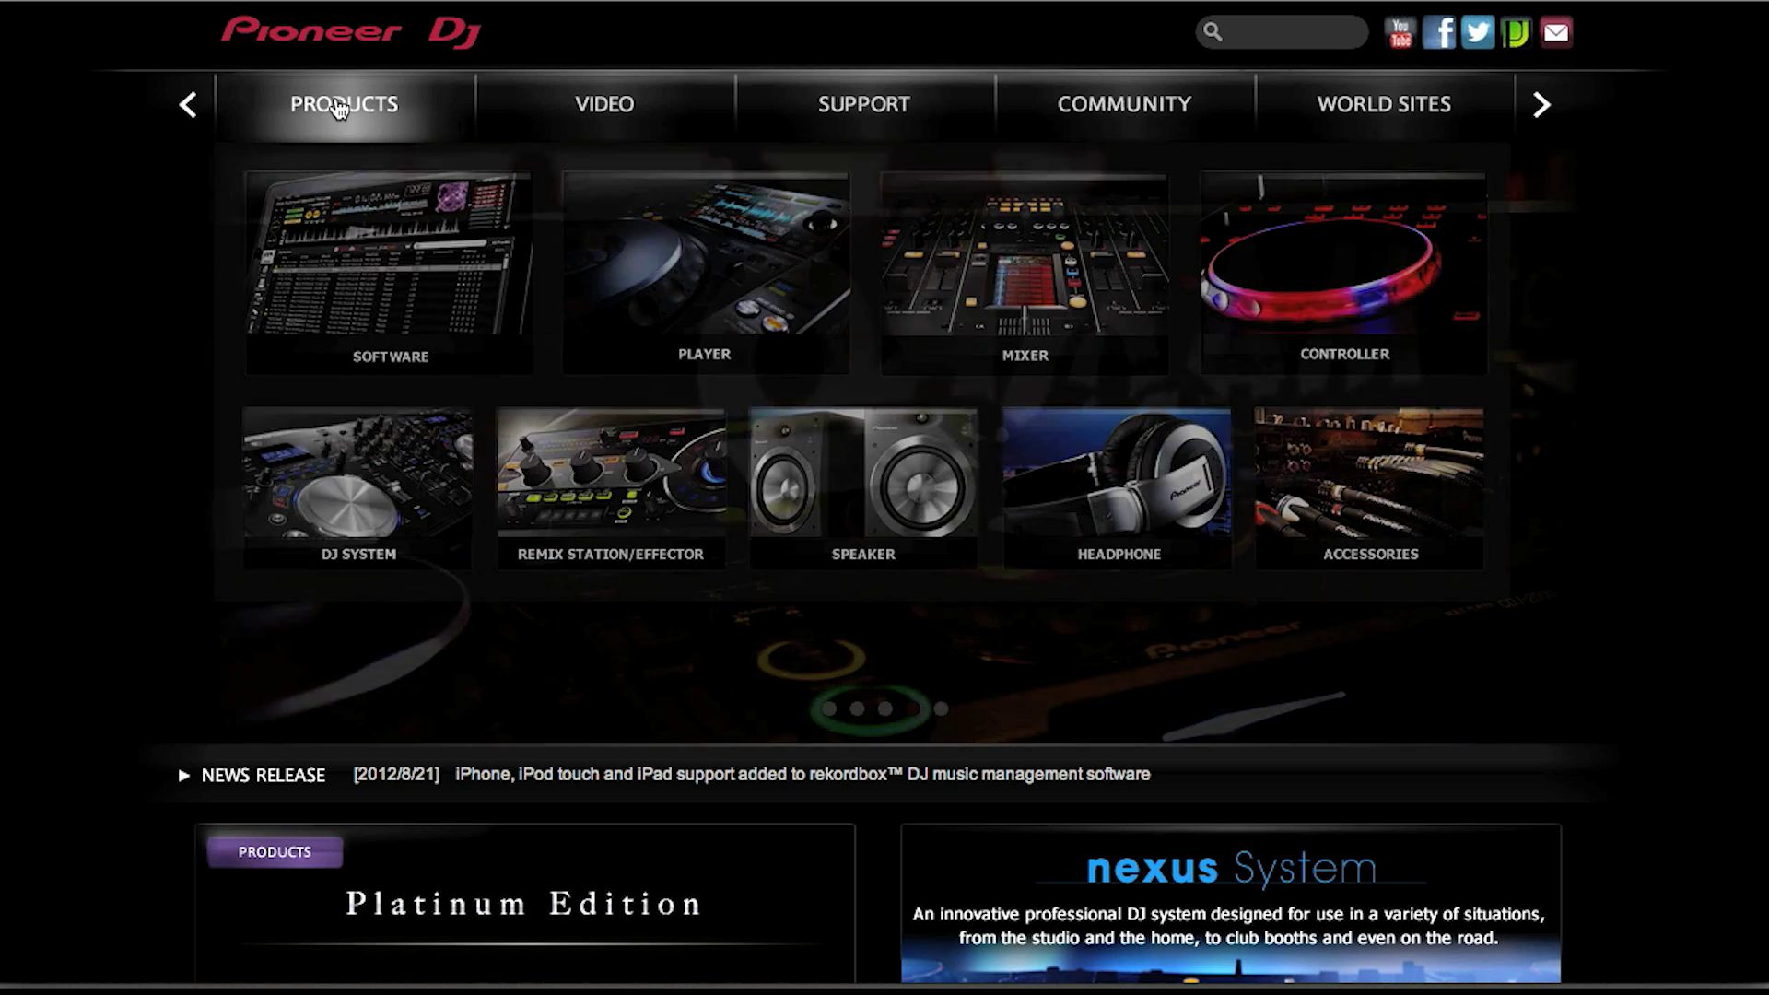
pyautogui.click(571, 479)
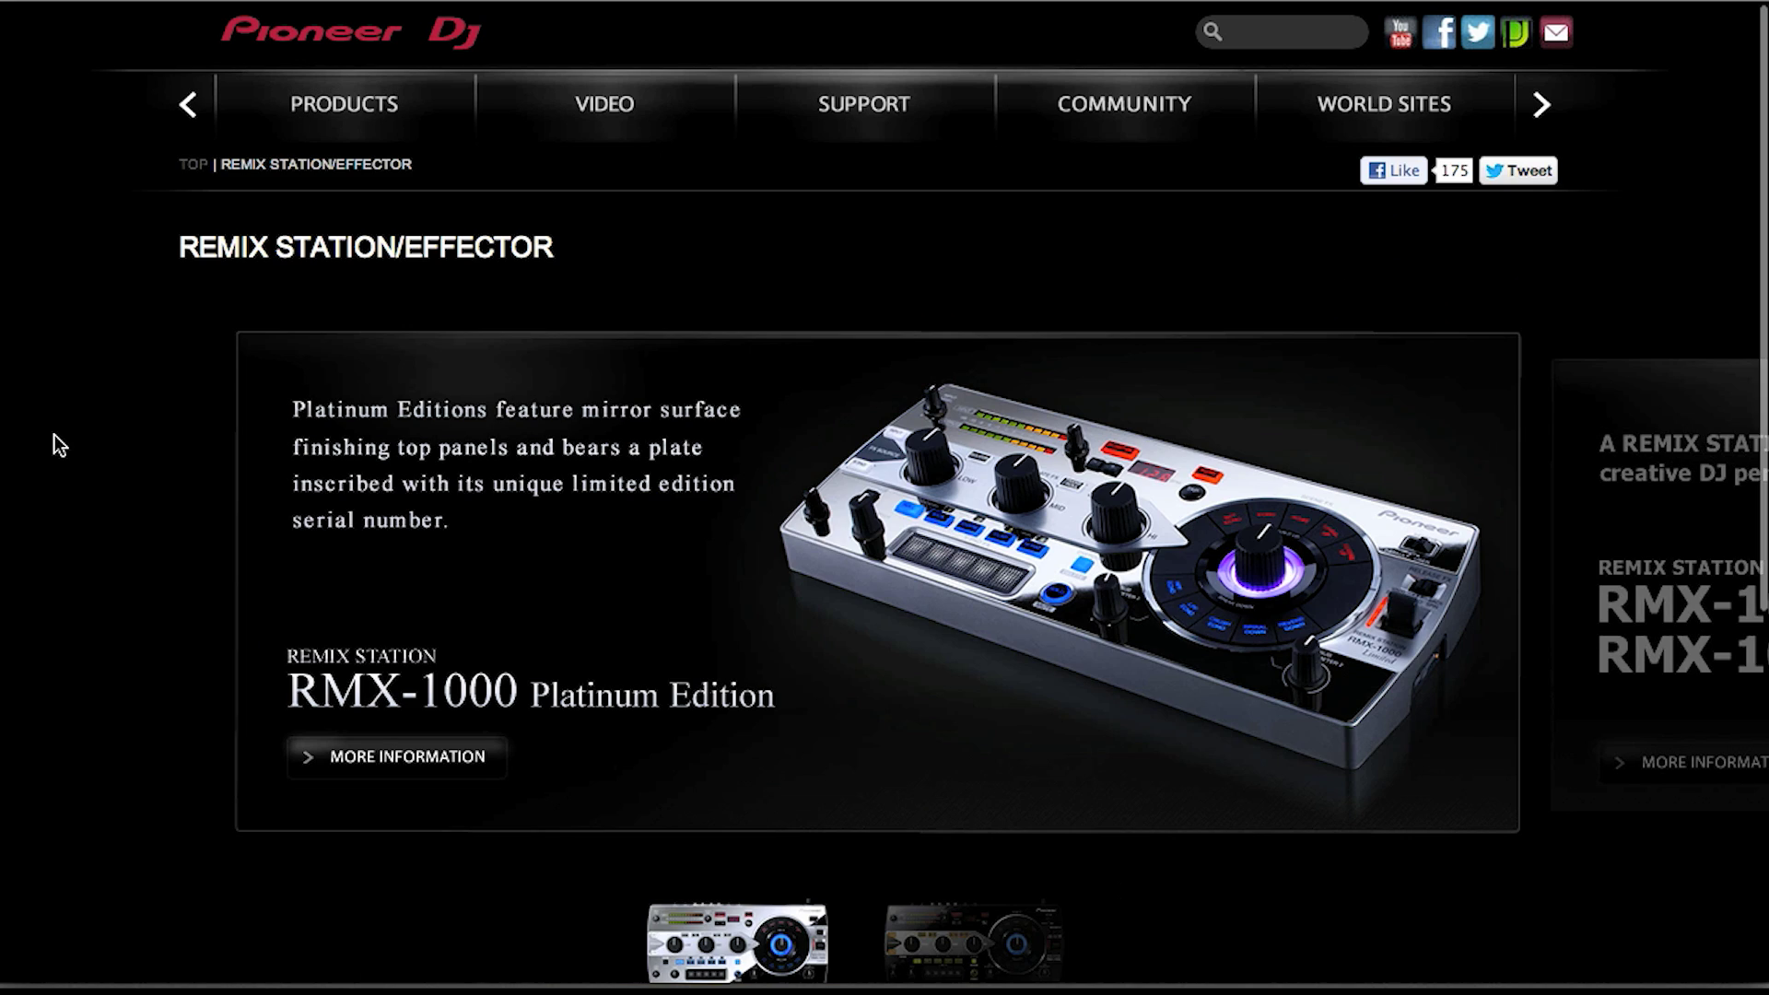
pyautogui.scroll(-2, 54, 435)
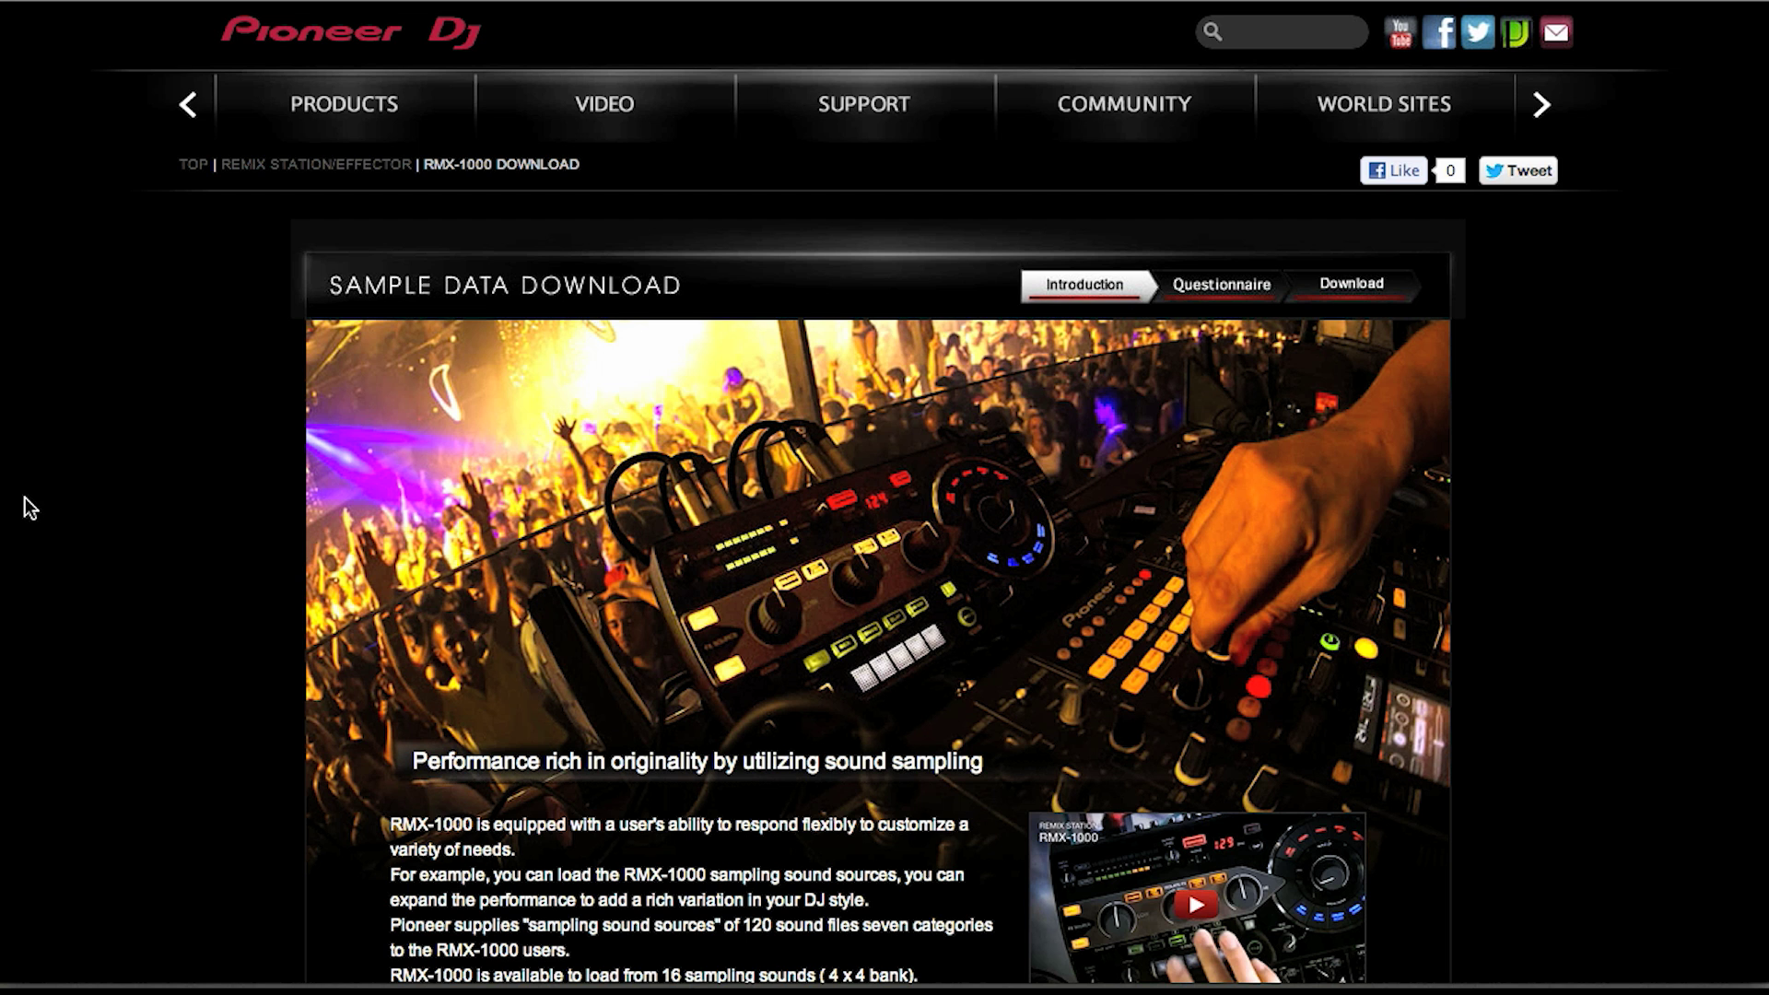
pyautogui.scroll(-8, 25, 497)
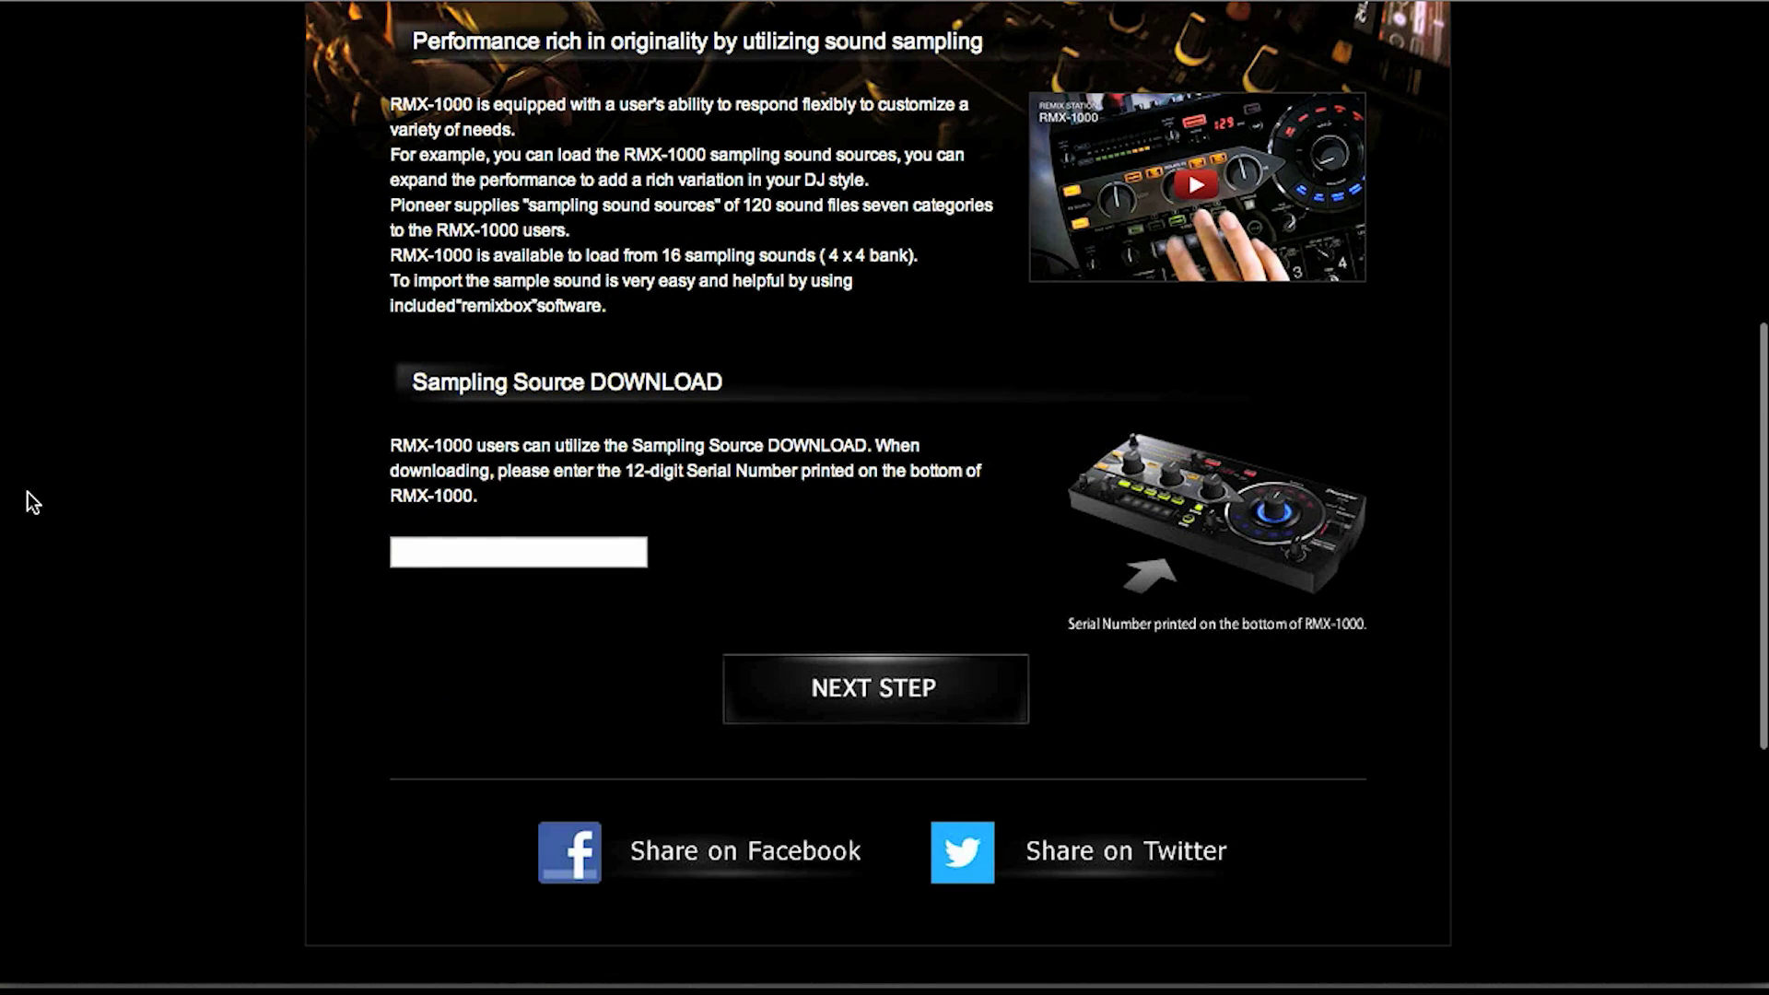
pyautogui.click(411, 551)
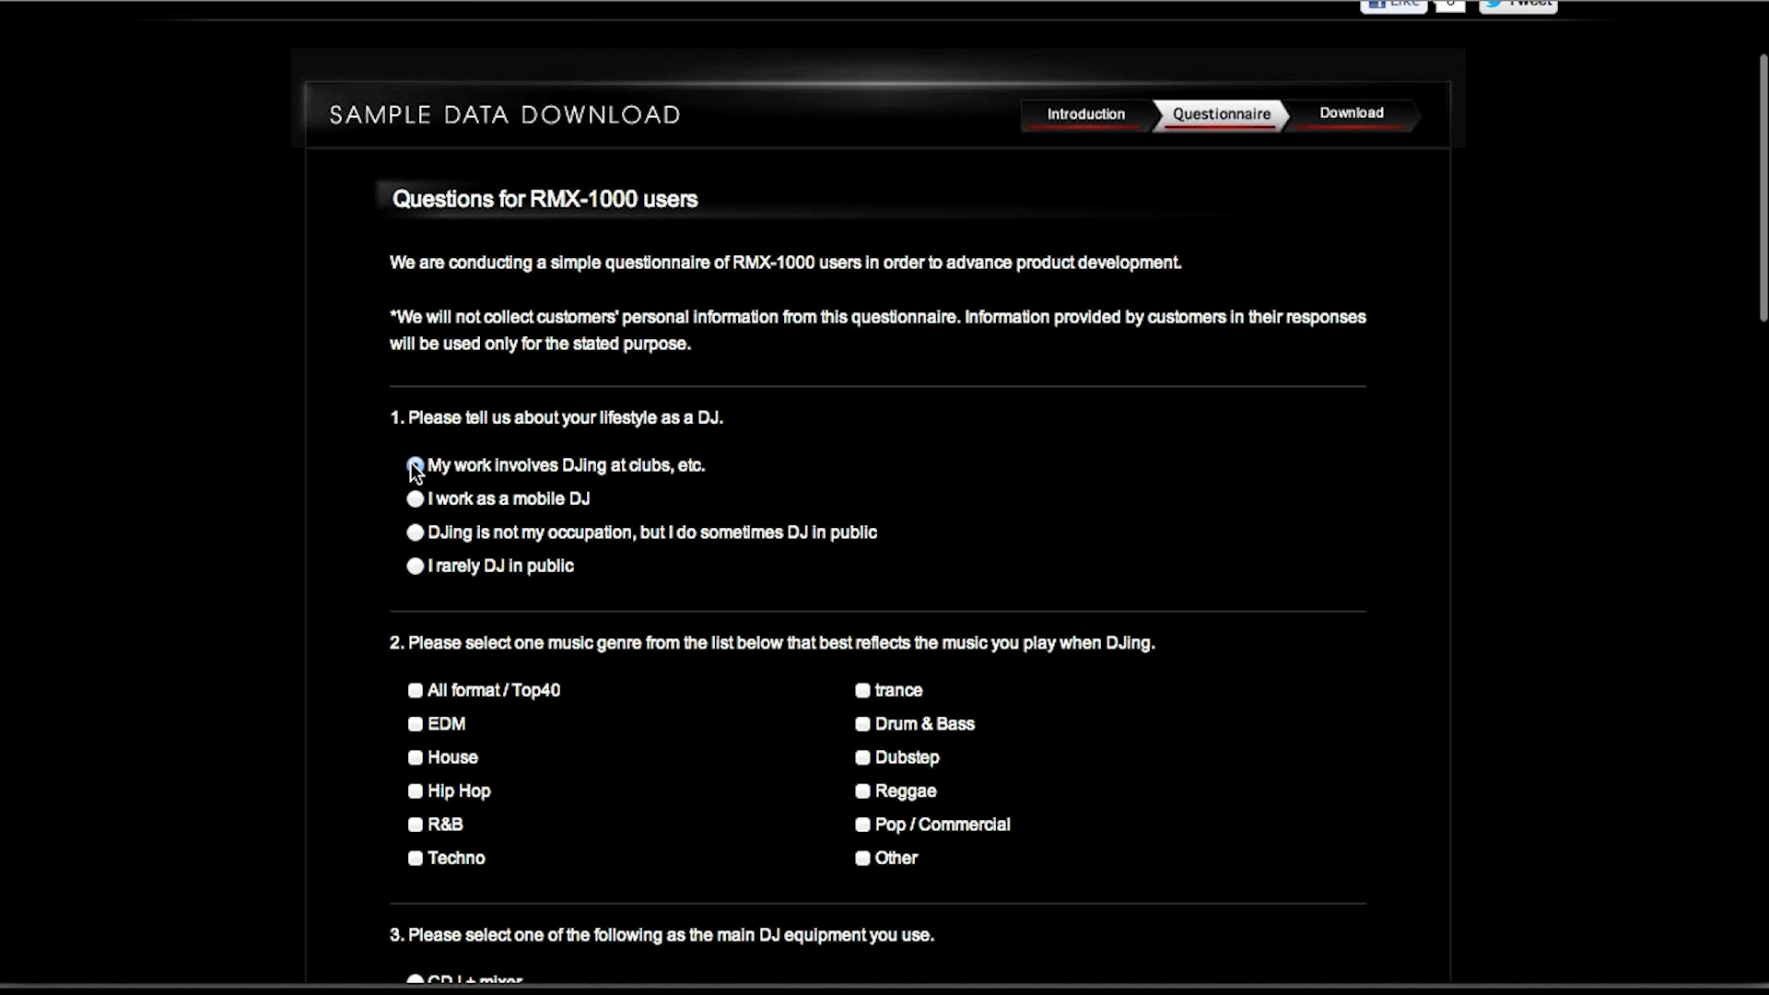
pyautogui.scroll(-3, 411, 463)
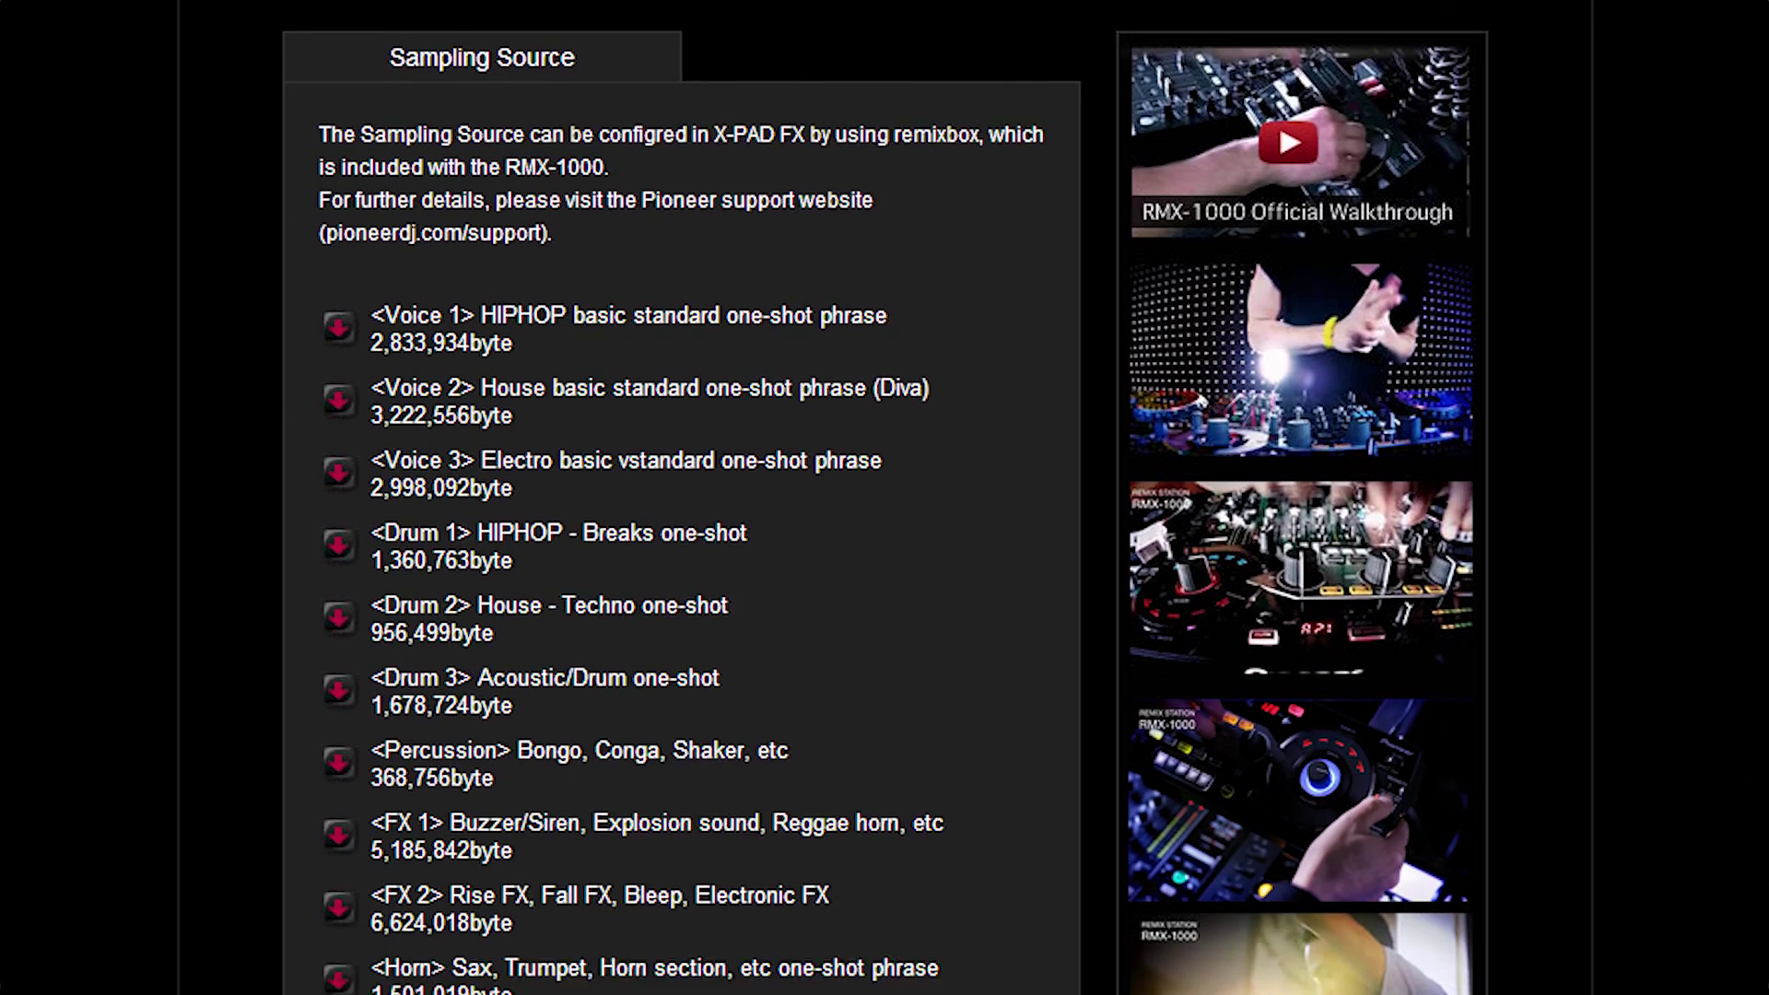
pyautogui.scroll(-3, 682, 497)
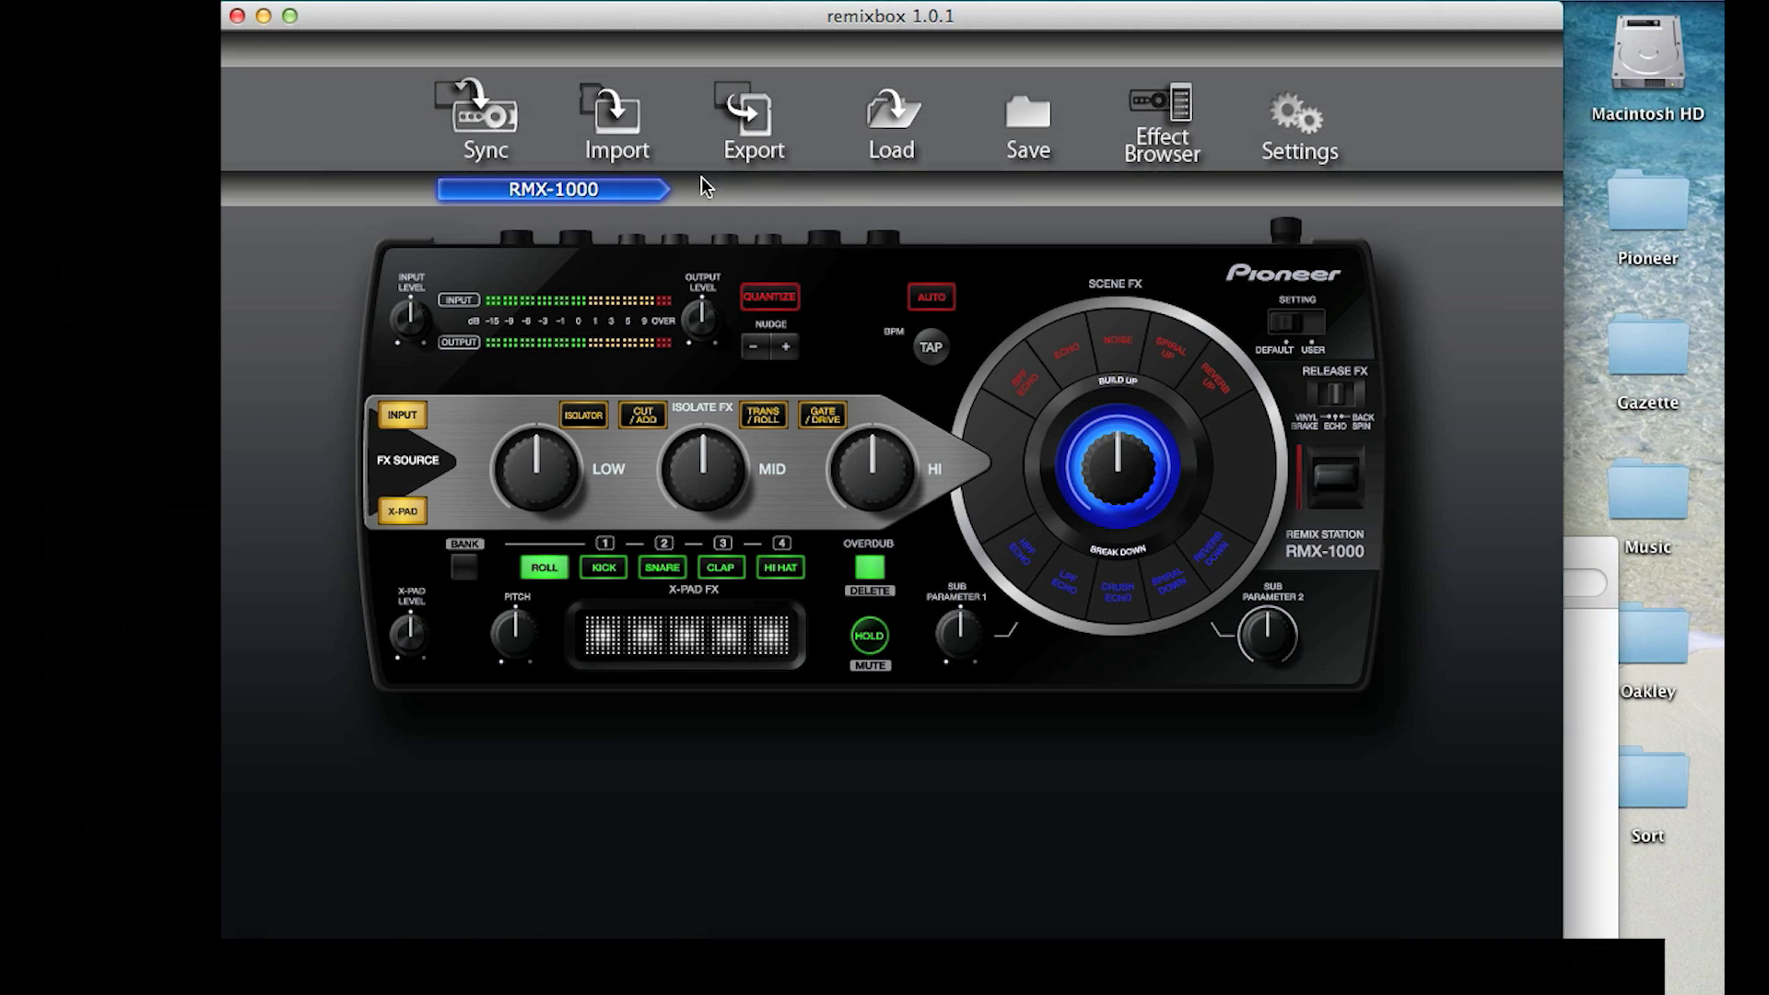
# - Export effect parameters plus Sampler Data to the UNTITLED 1 SD card
pyautogui.click(748, 118)
pyautogui.click(1158, 363)
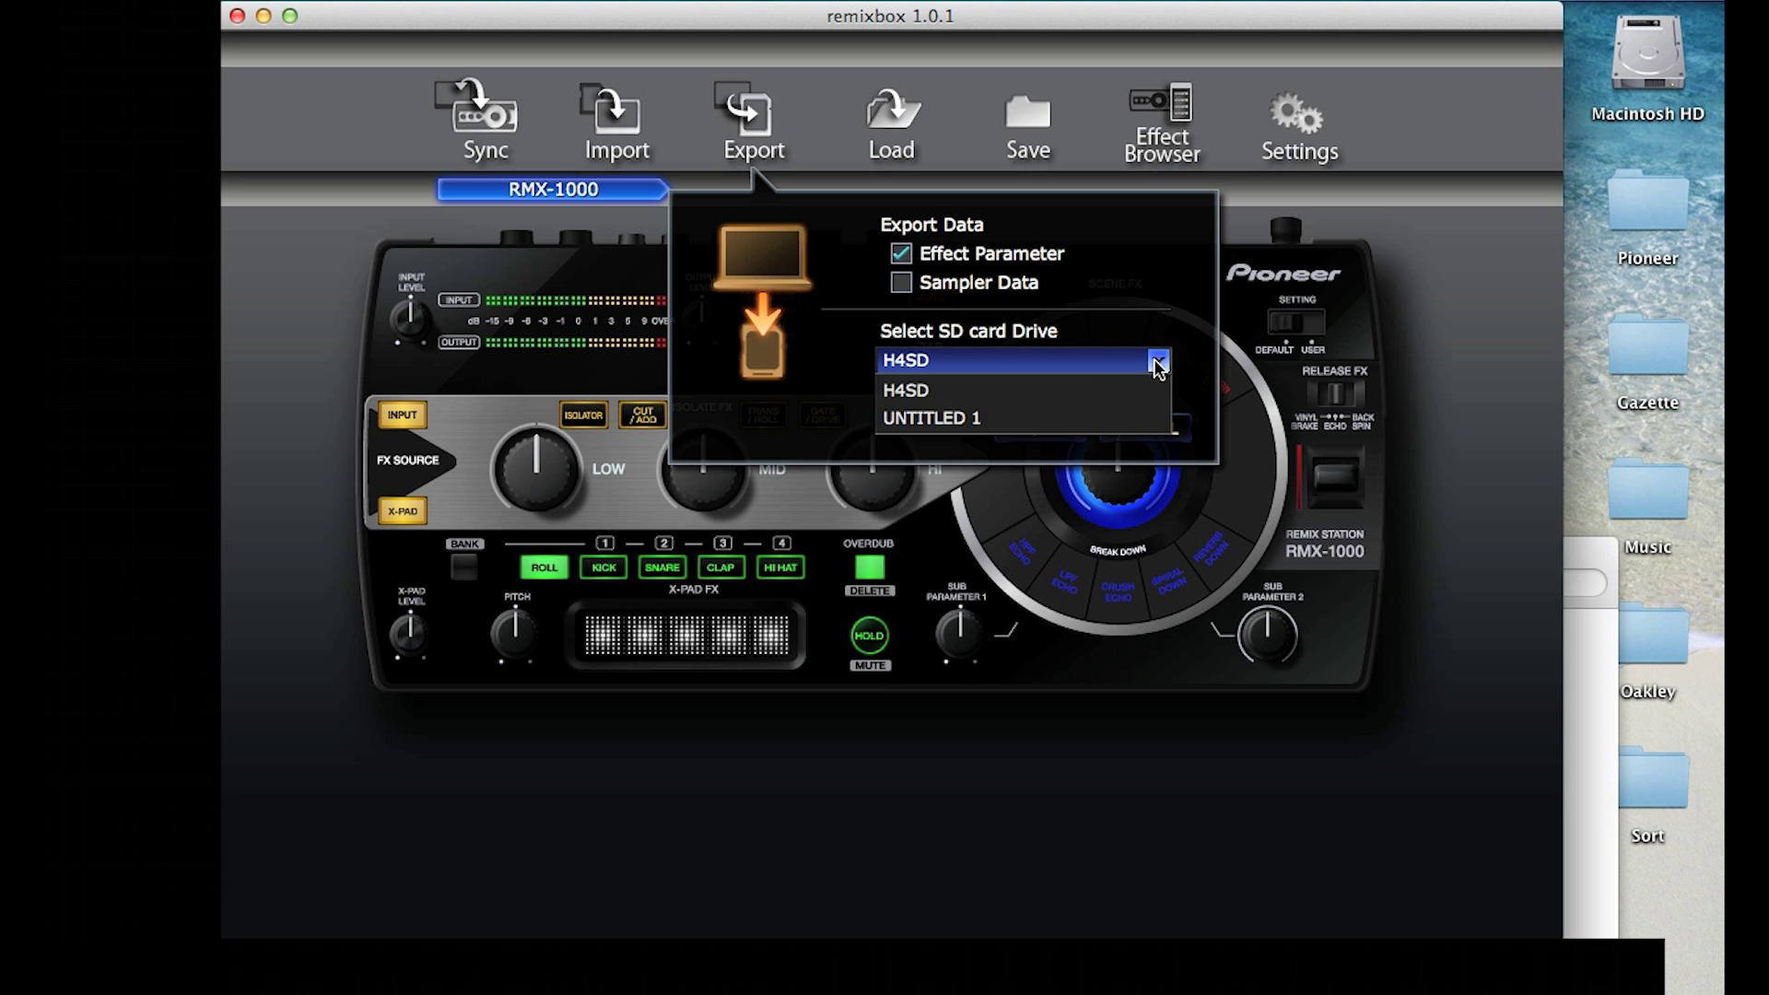
pyautogui.click(942, 419)
pyautogui.click(901, 282)
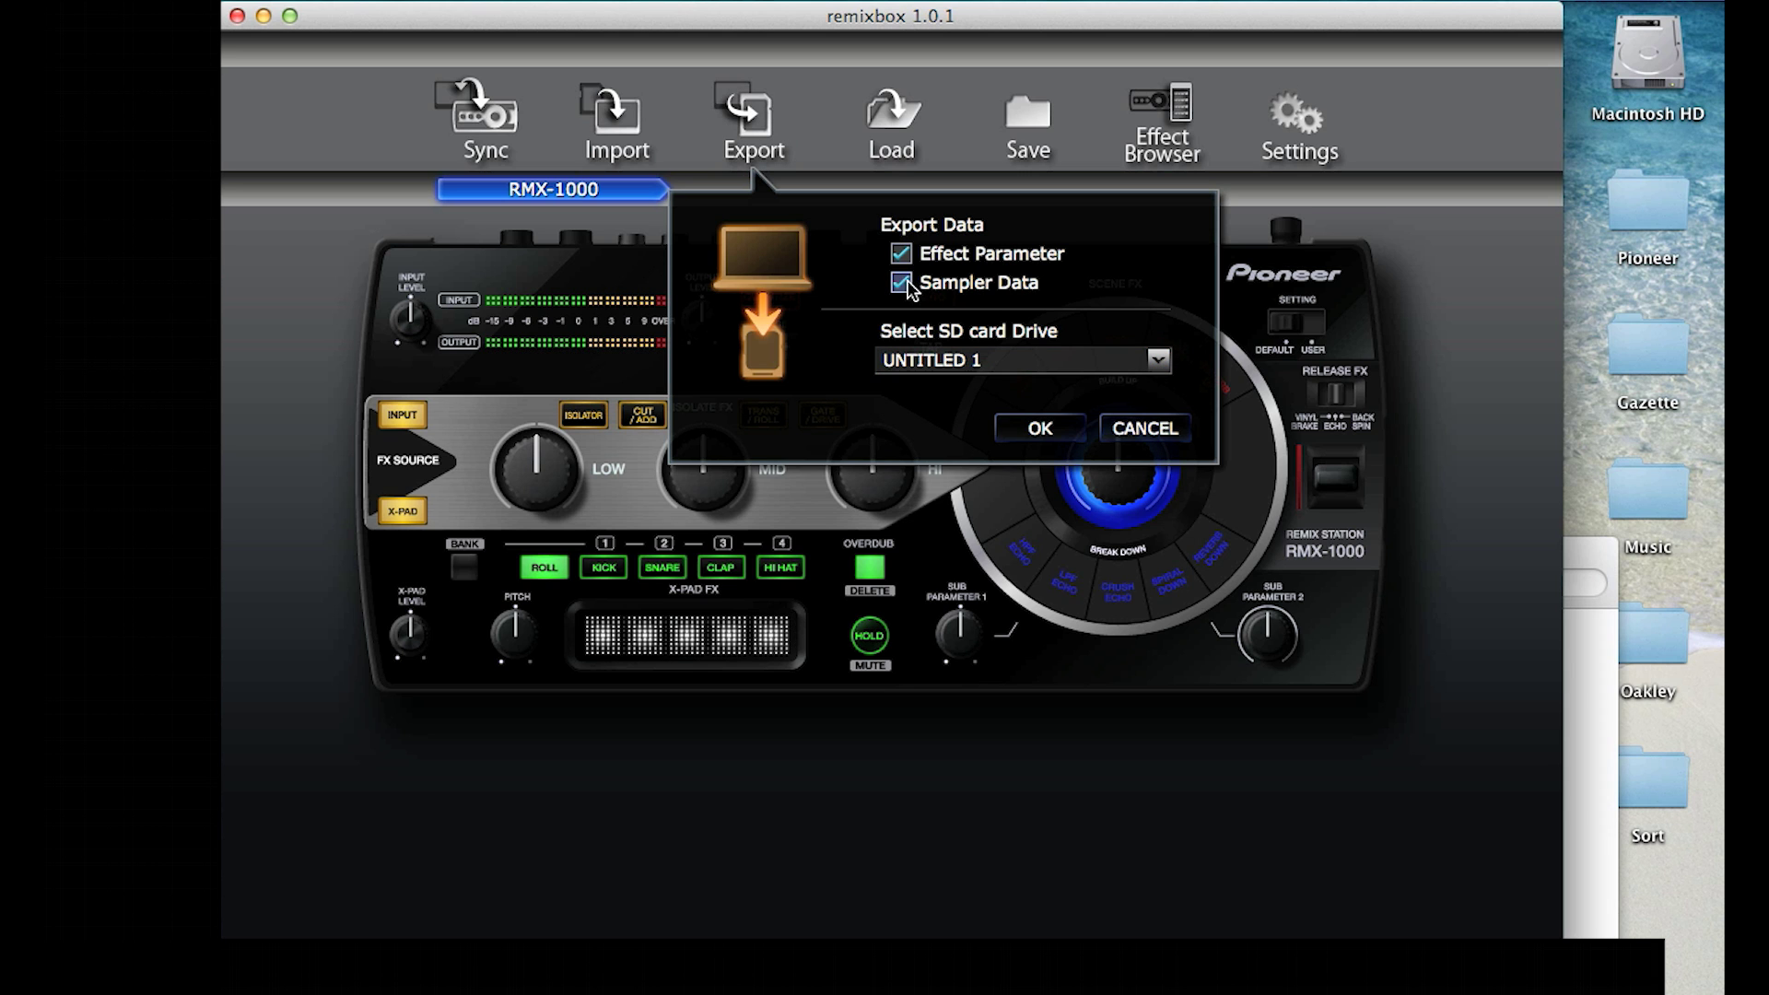
pyautogui.click(1039, 429)
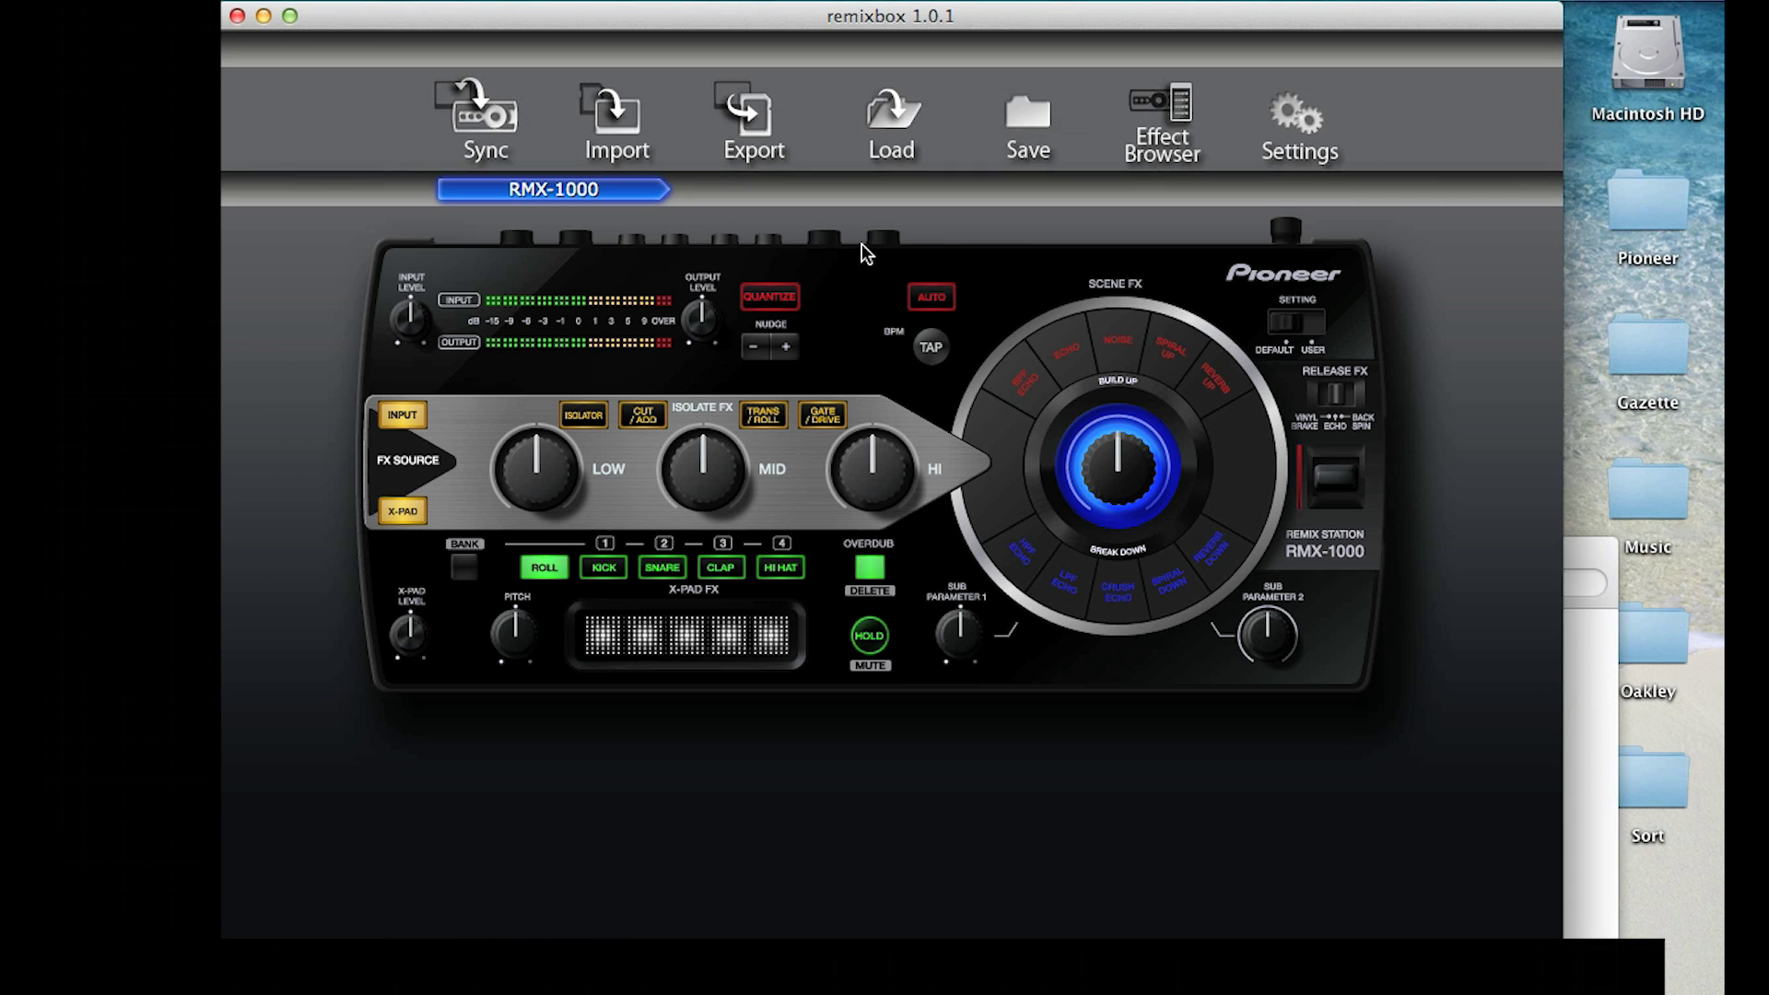
# - Save the current setup as a file named 'RMX settings'
pyautogui.click(1028, 106)
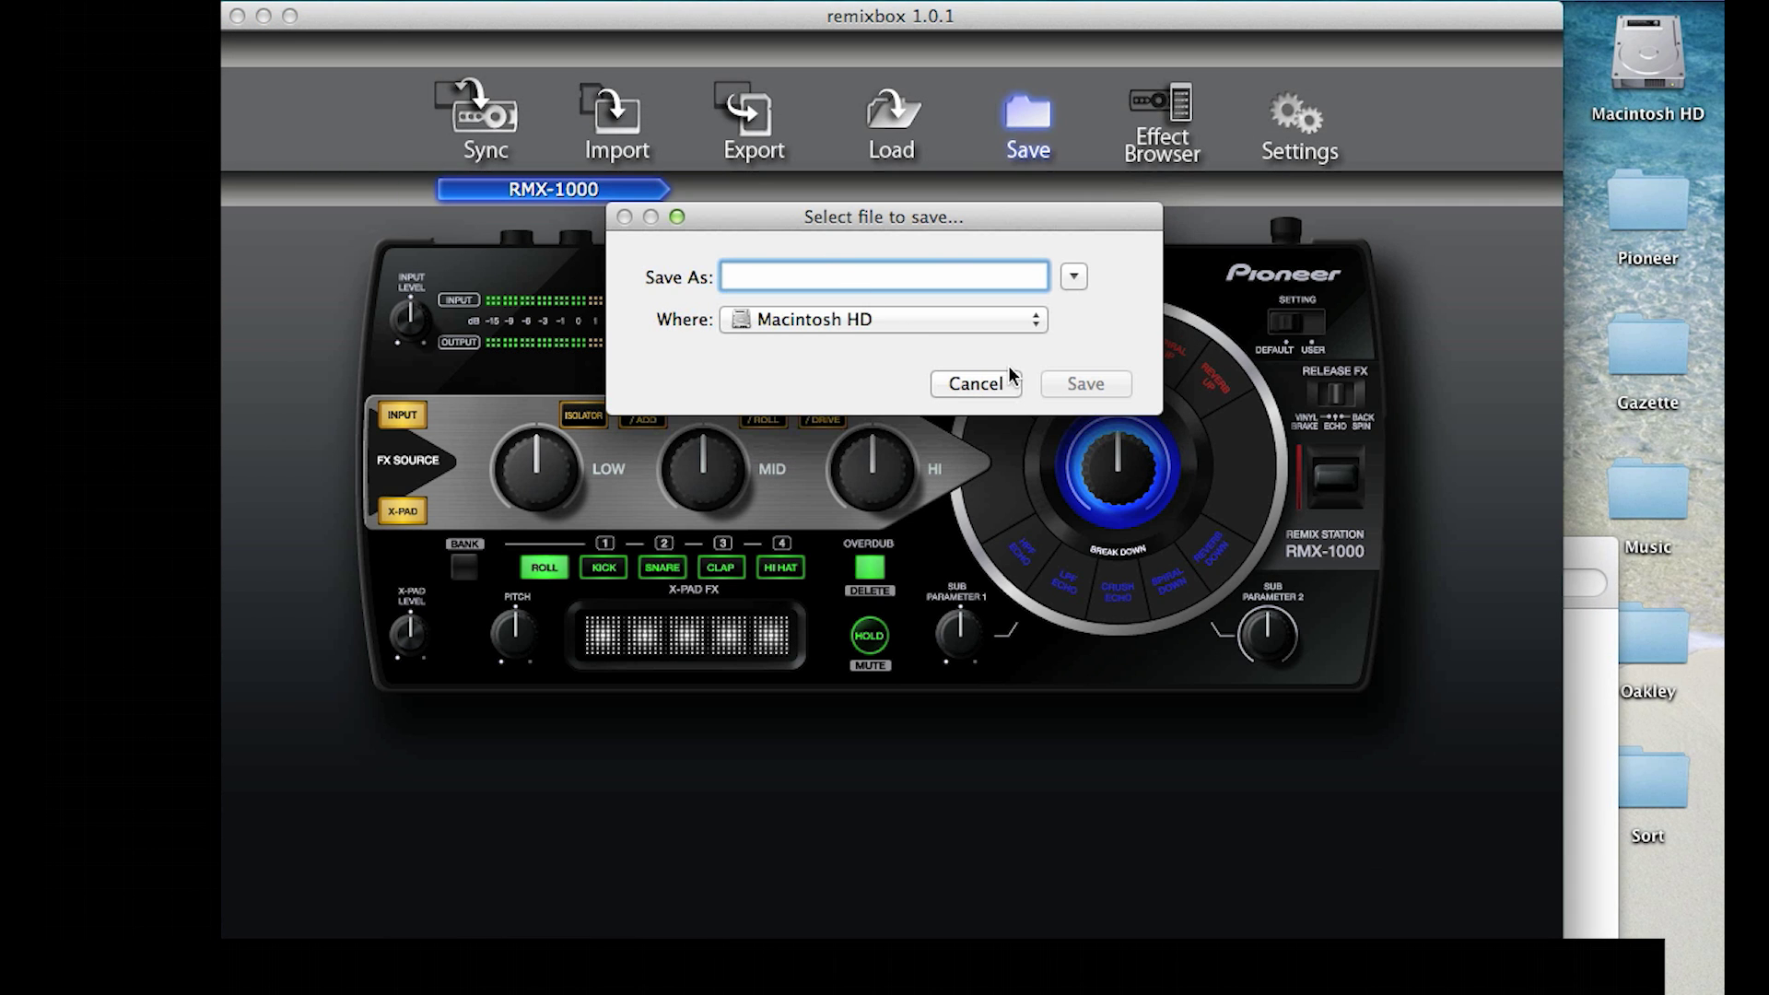
pyautogui.write('RMX settings')
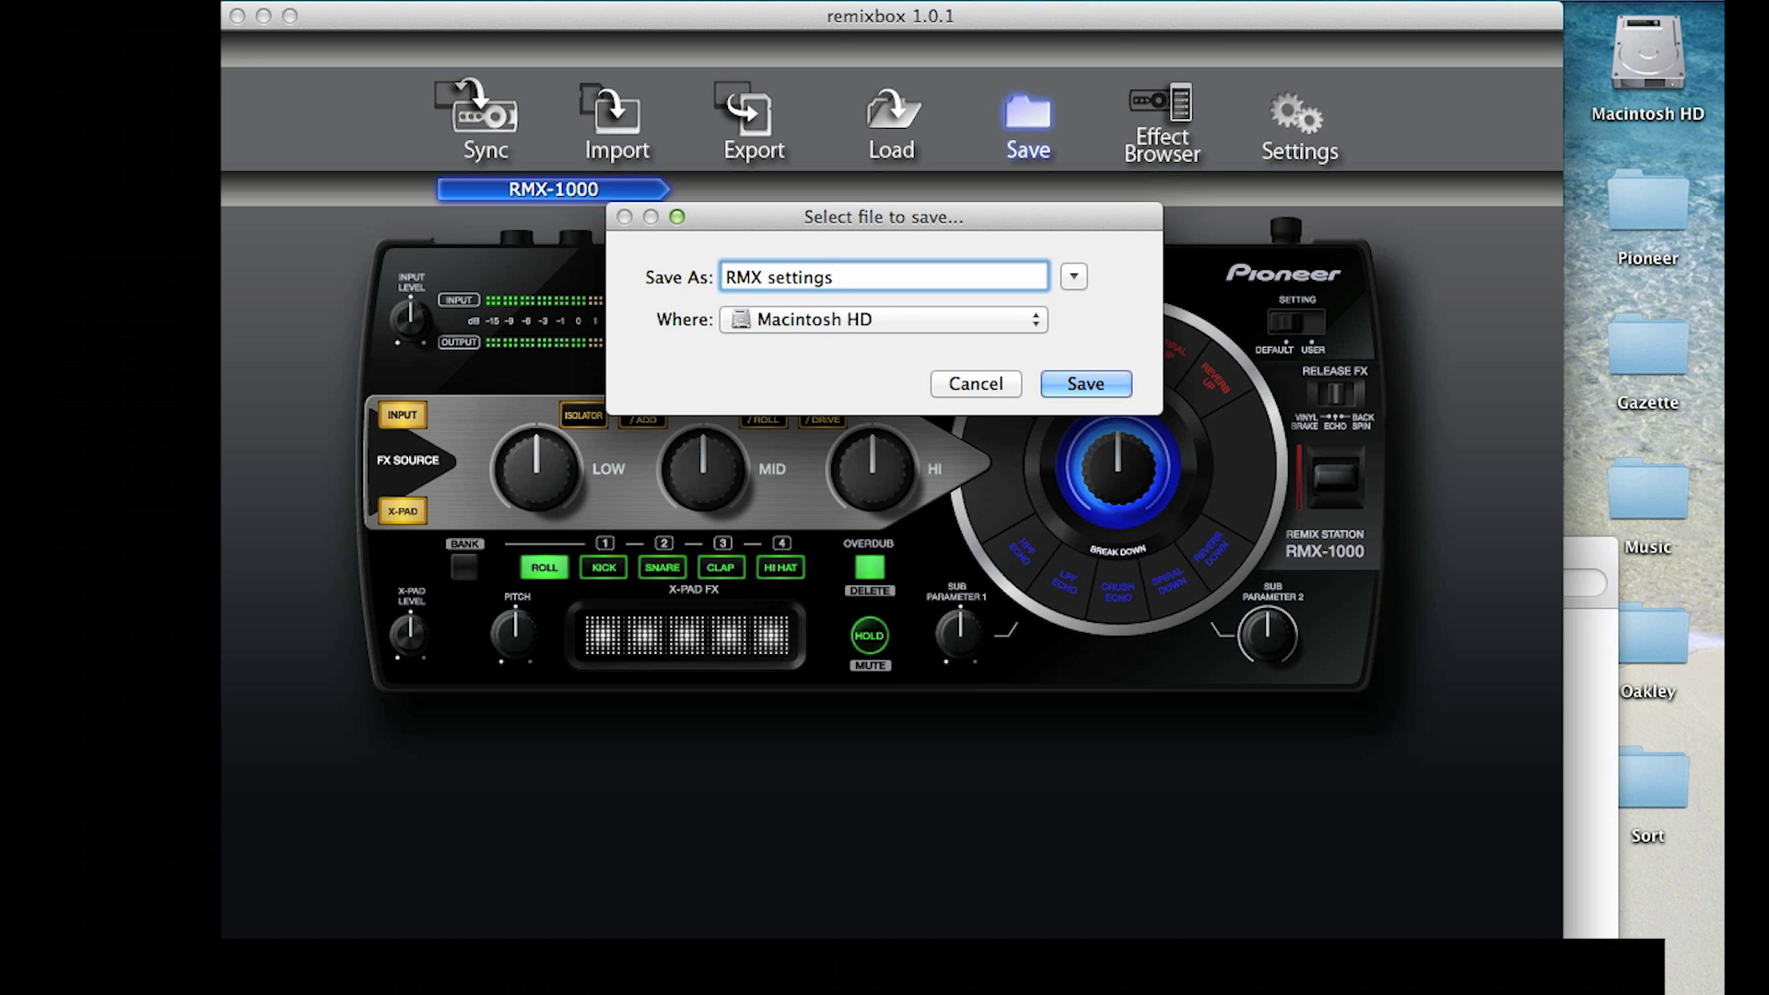
pyautogui.press('Return')
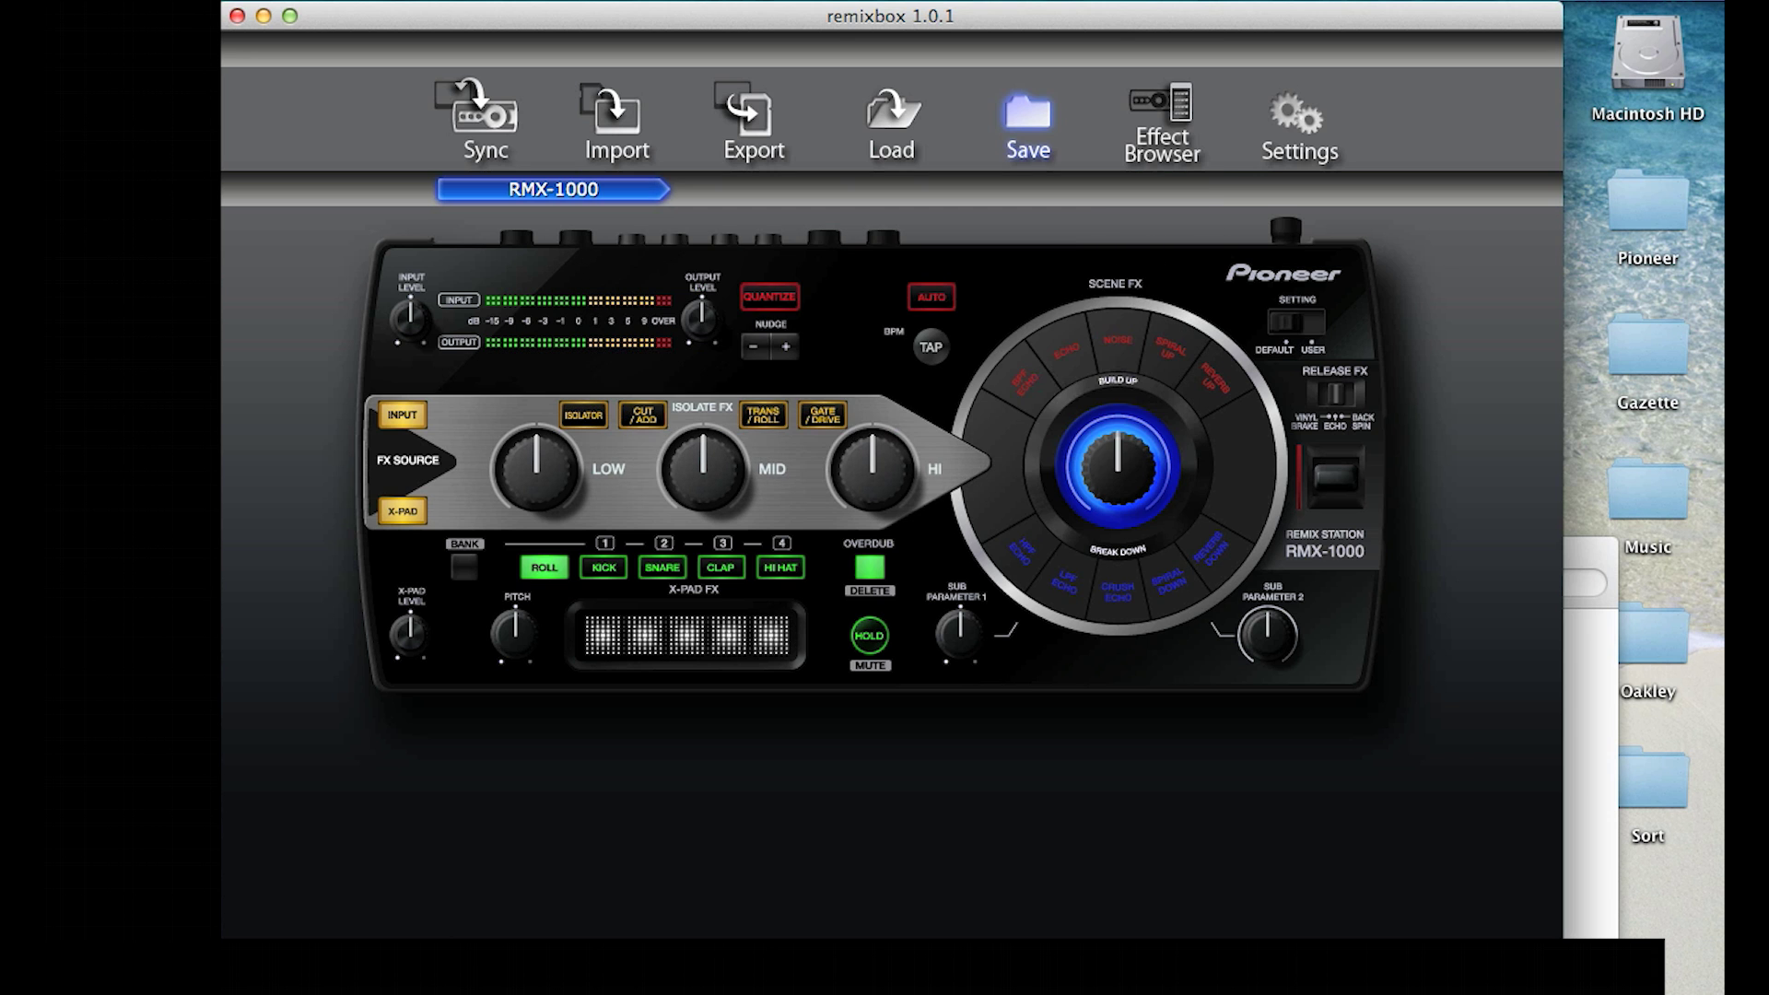
pyautogui.click(753, 451)
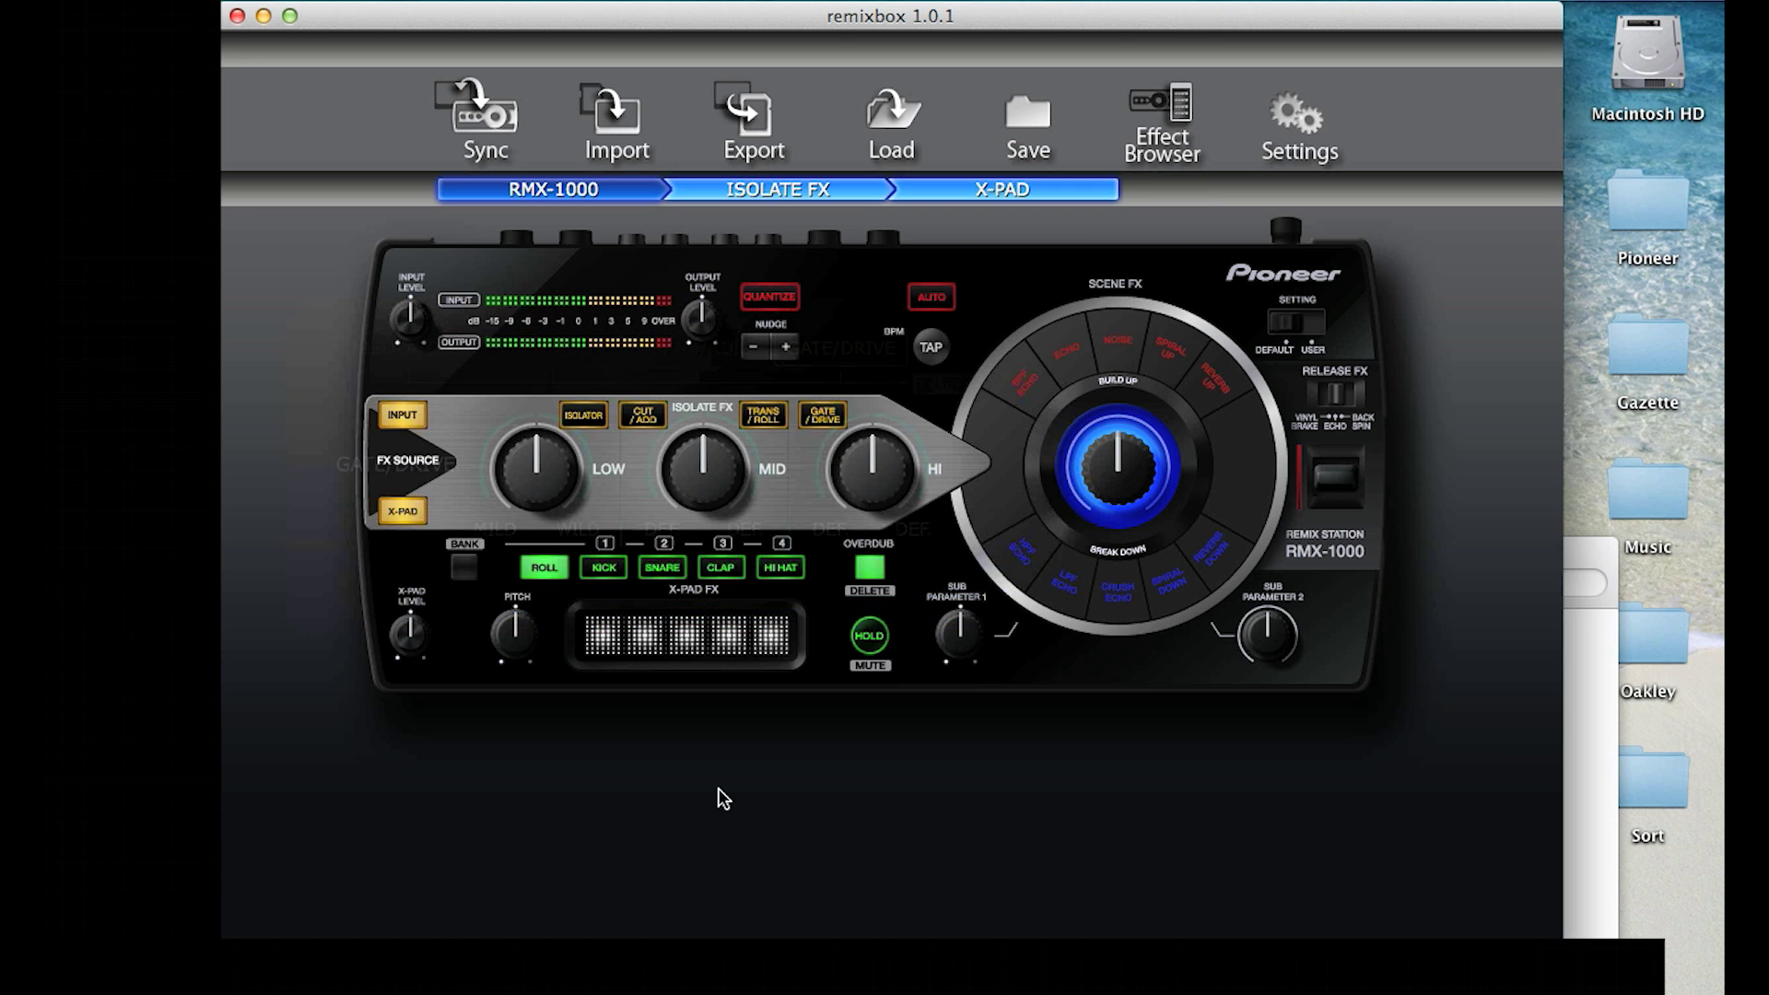
# - Import effect parameters and sampler data from the UNTITLED 1 card
pyautogui.click(617, 120)
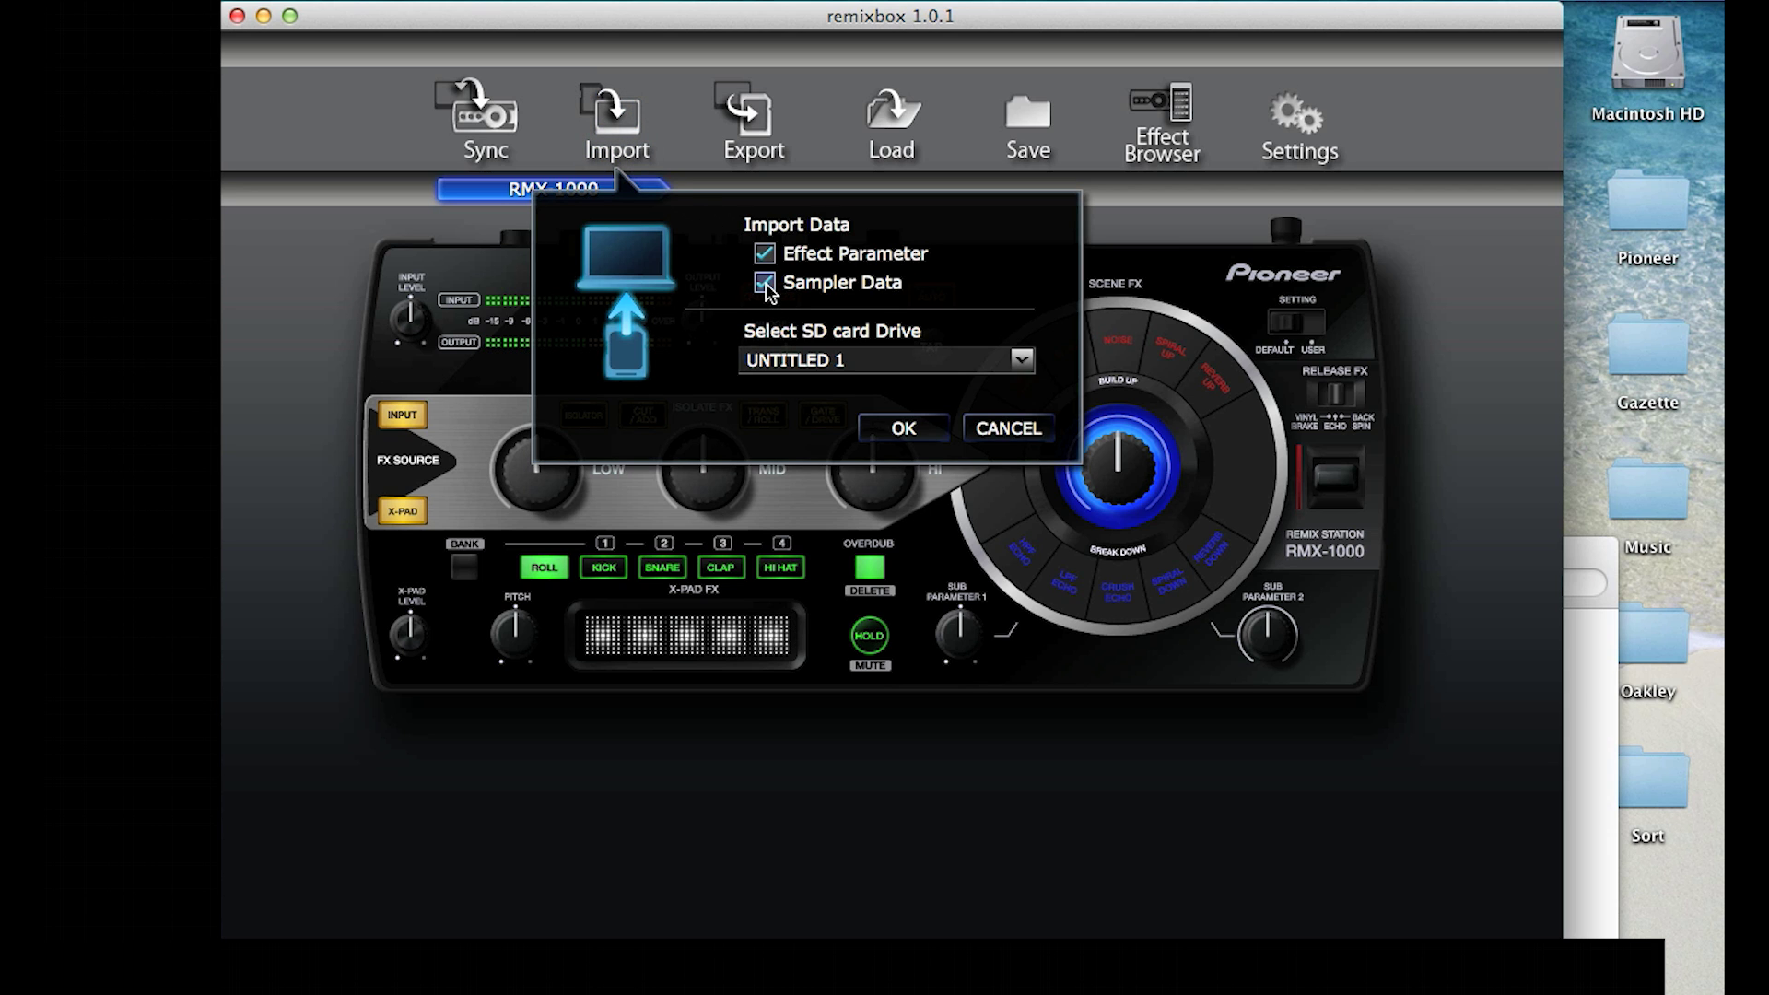
pyautogui.click(875, 430)
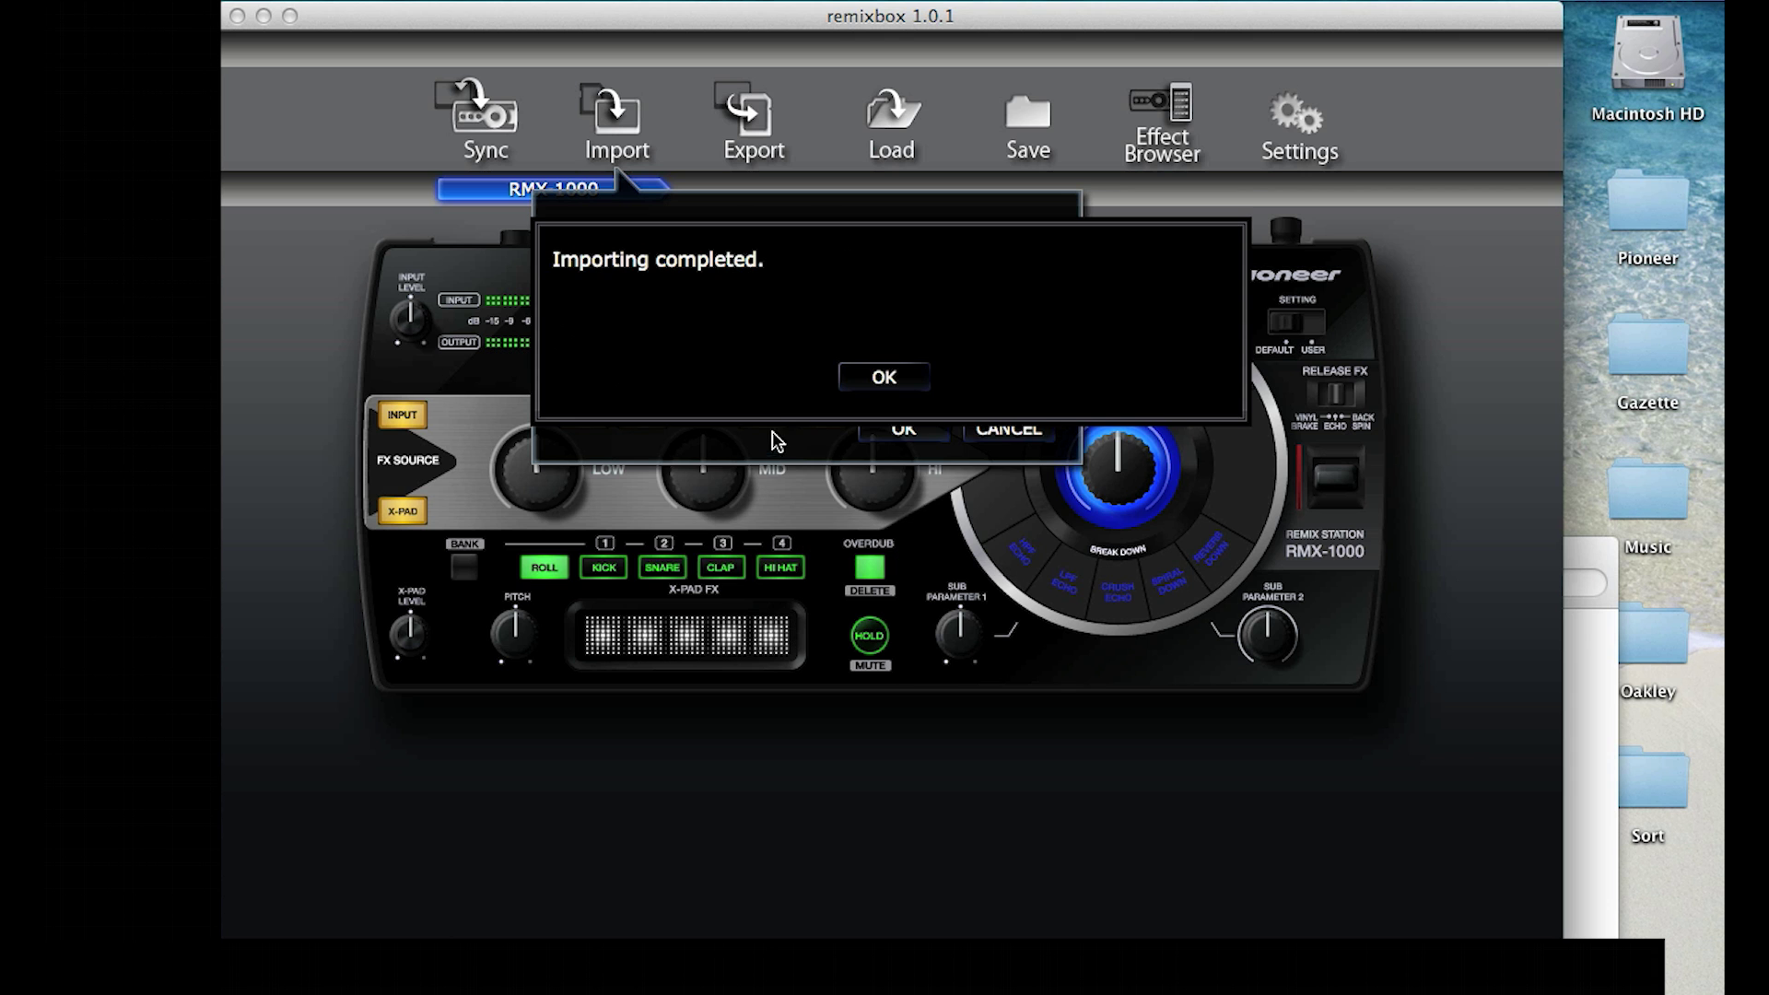
pyautogui.click(850, 386)
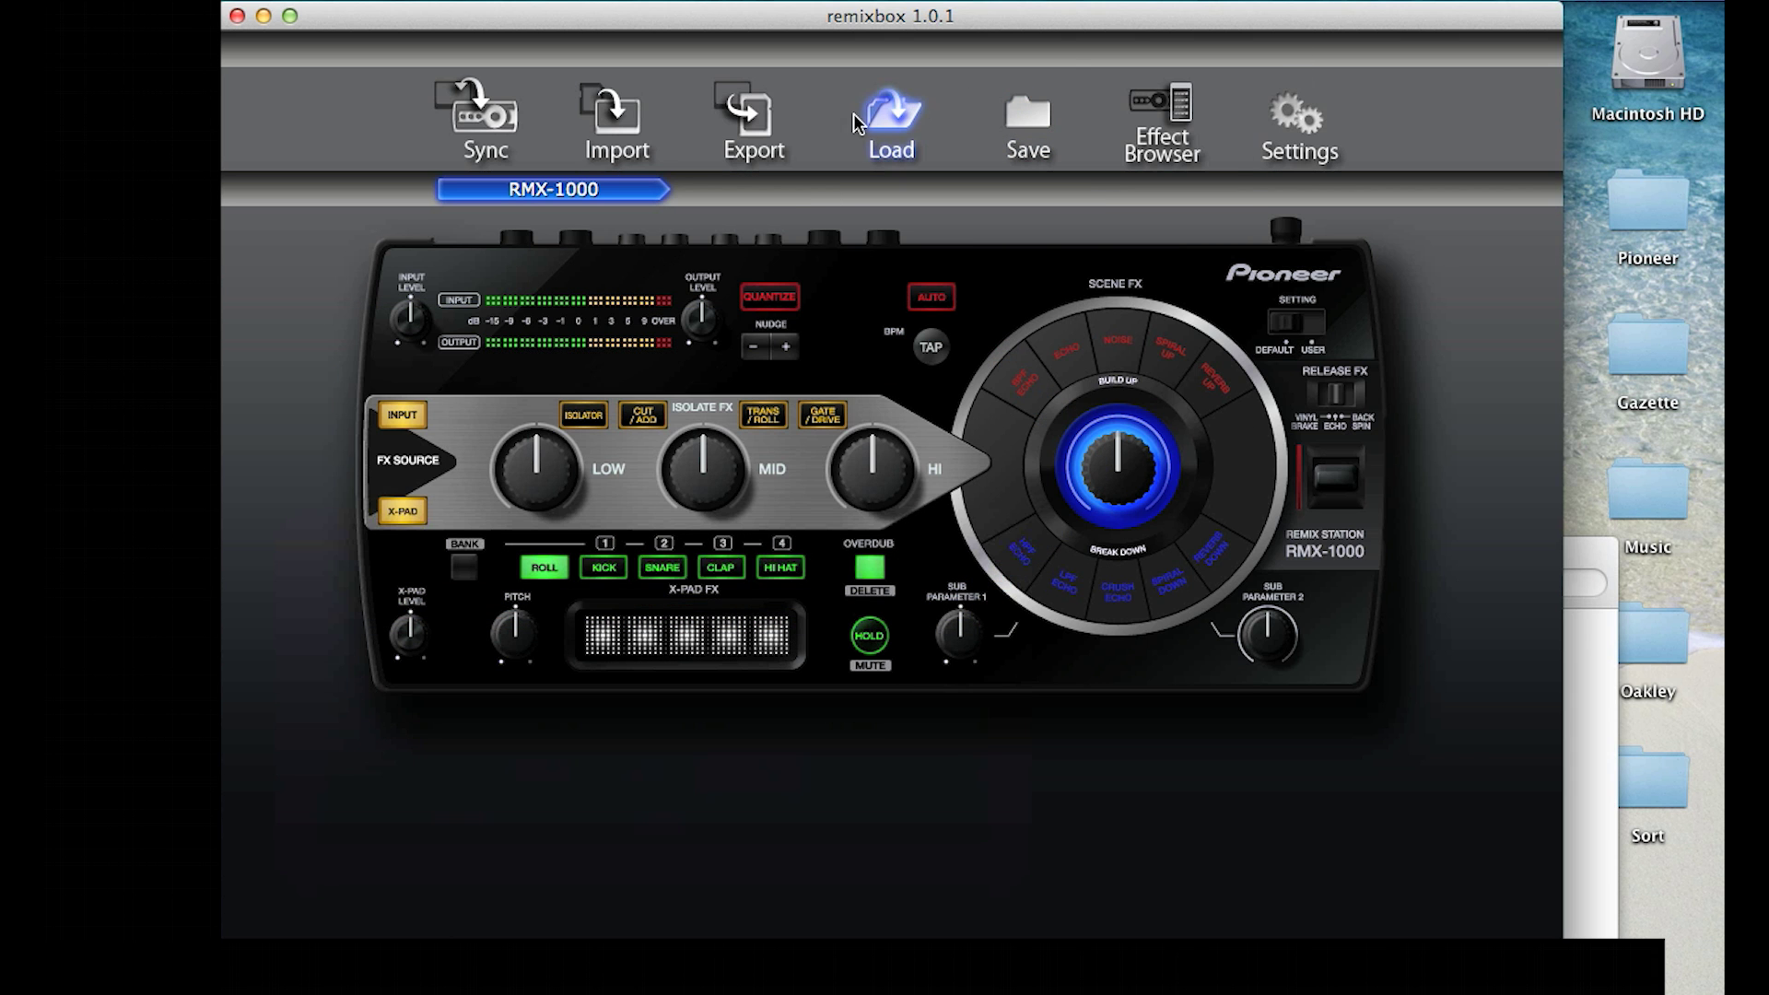
# - Load RMX Settings.RSD from the Desktop and acknowledge the completion message
pyautogui.click(852, 124)
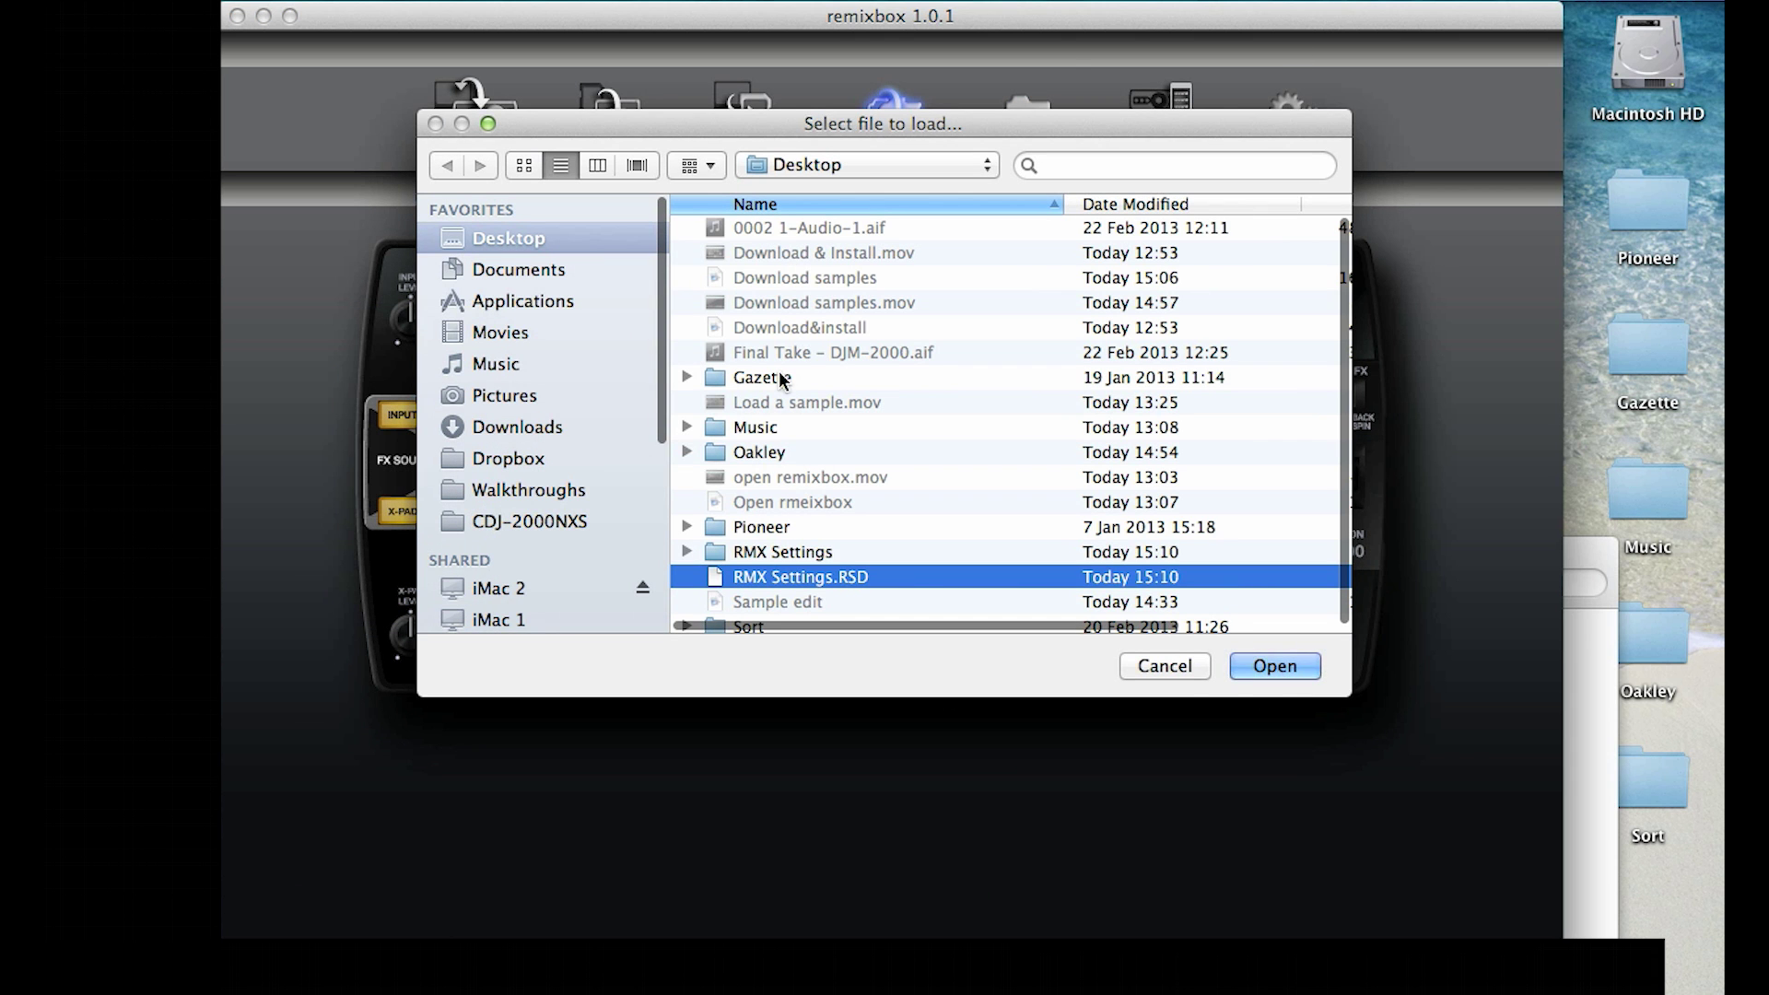
pyautogui.scroll(-1, 822, 568)
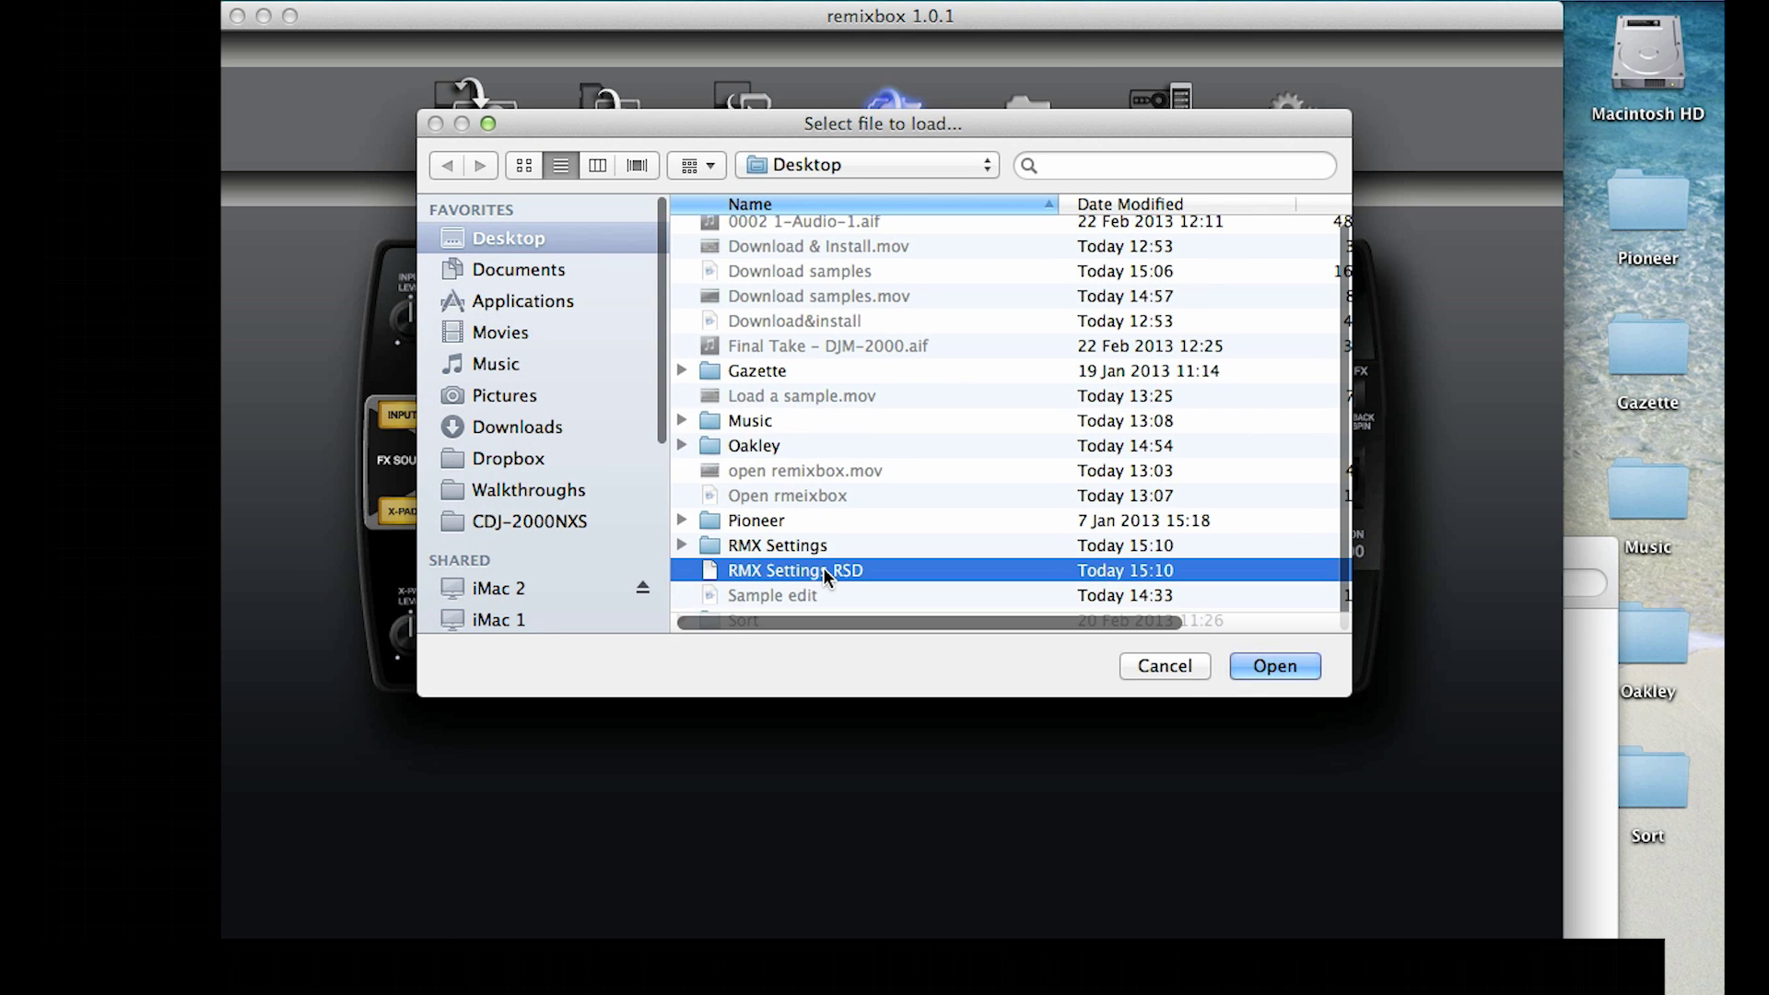
pyautogui.click(1258, 667)
pyautogui.click(921, 369)
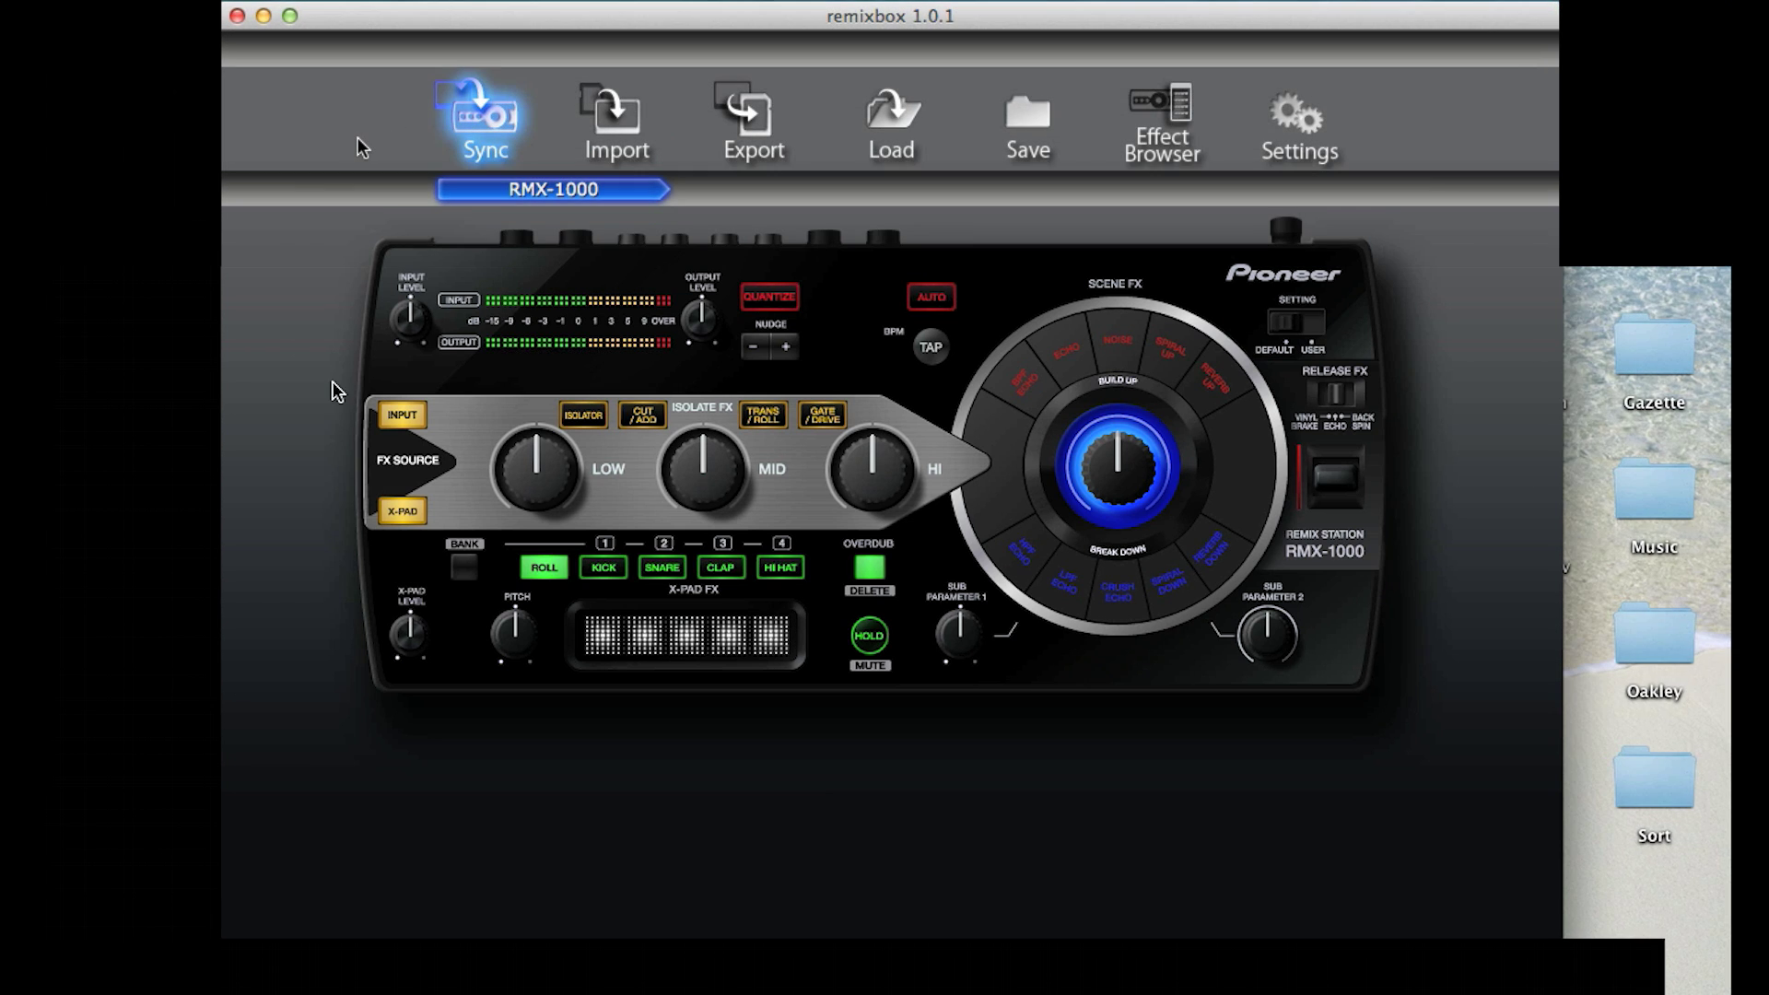
# - Switch the first CUT/ADD setting in Isolate FX from MILD to WILD
pyautogui.click(643, 414)
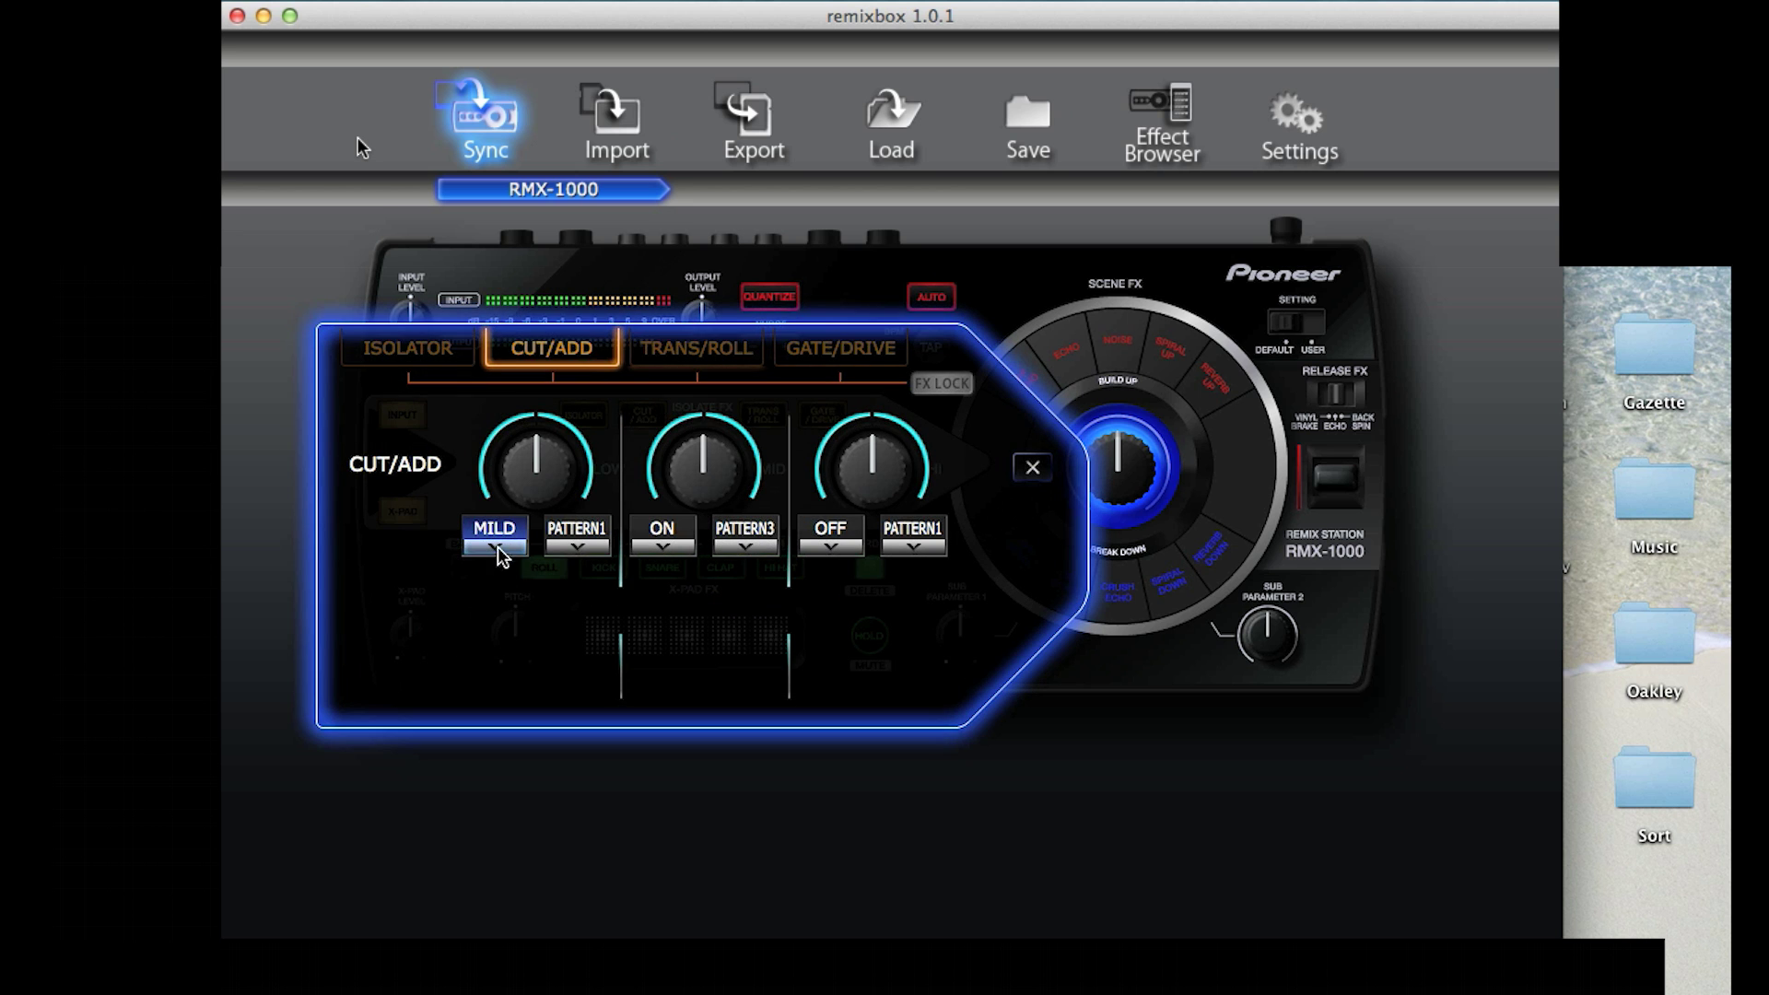
pyautogui.click(497, 551)
pyautogui.click(501, 639)
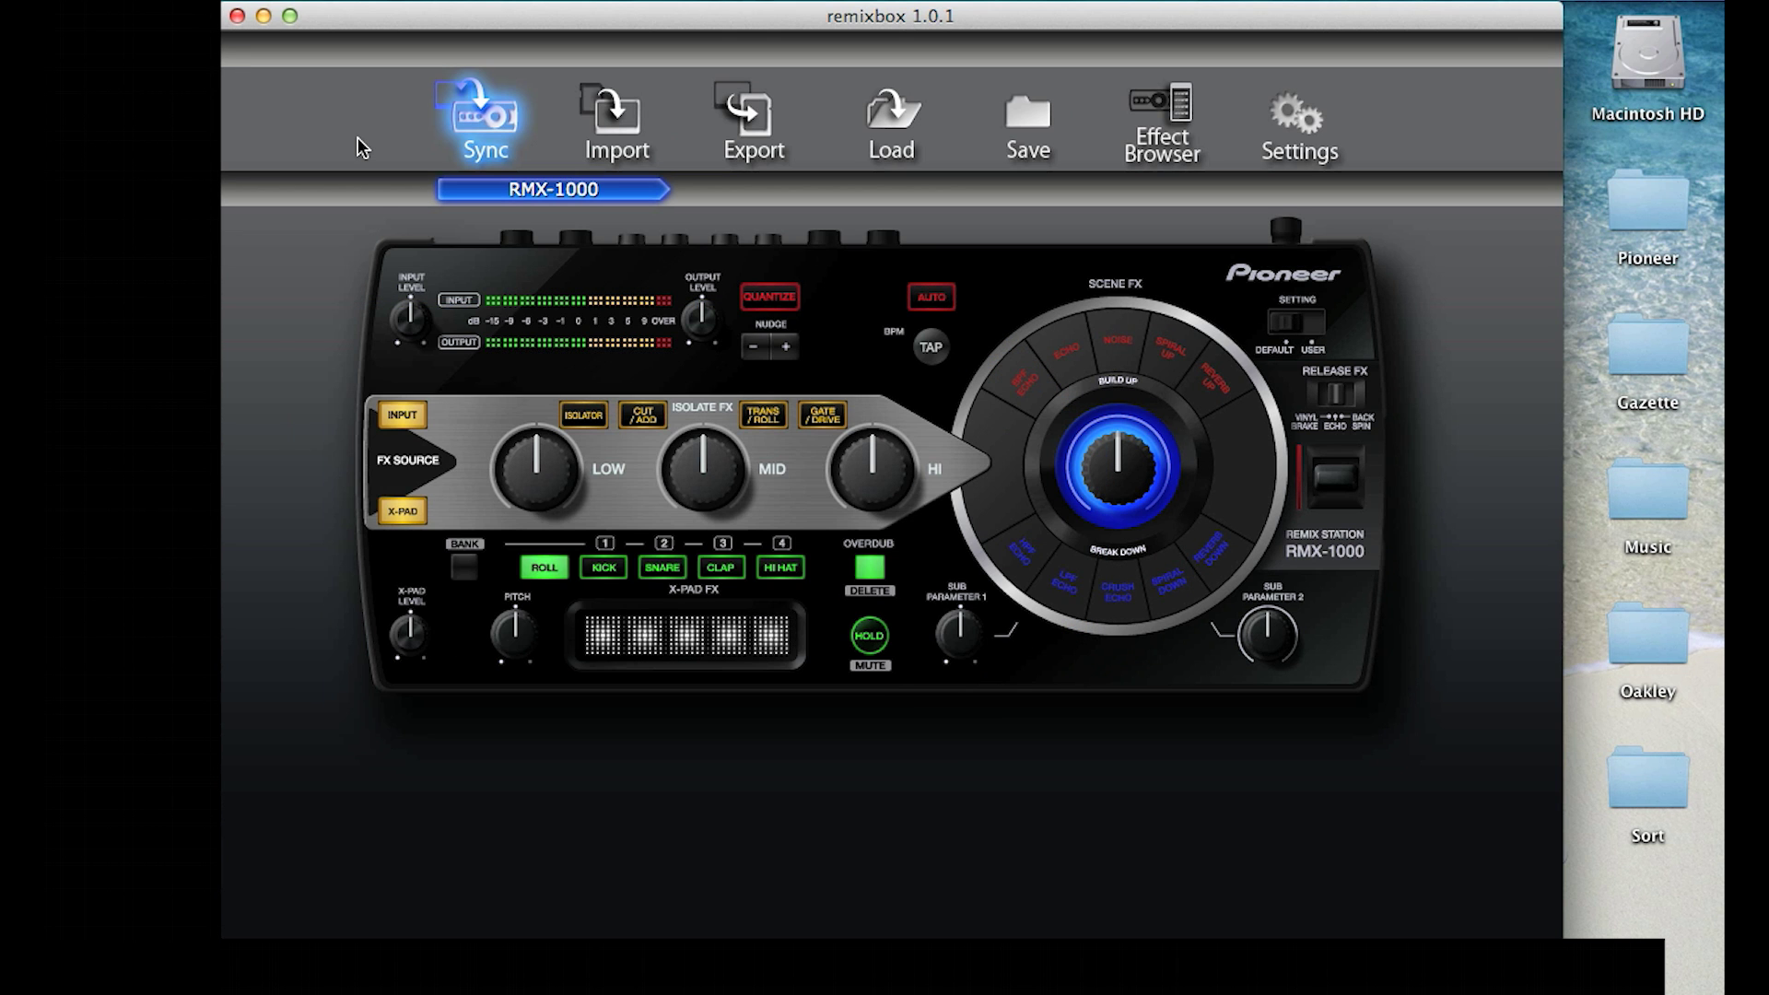